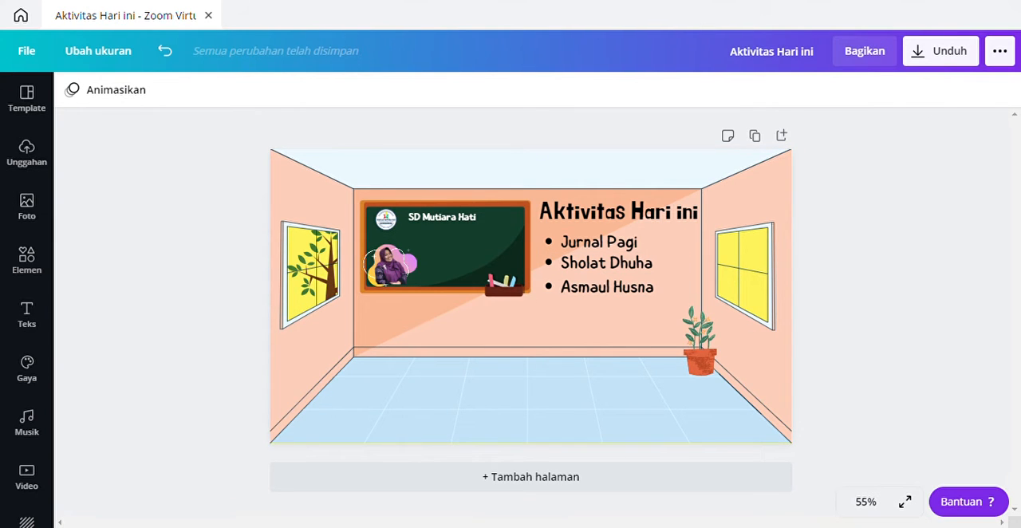
# Step: Leave the open design for the Canva home page and clear the existing search term
pyautogui.click(21, 13)
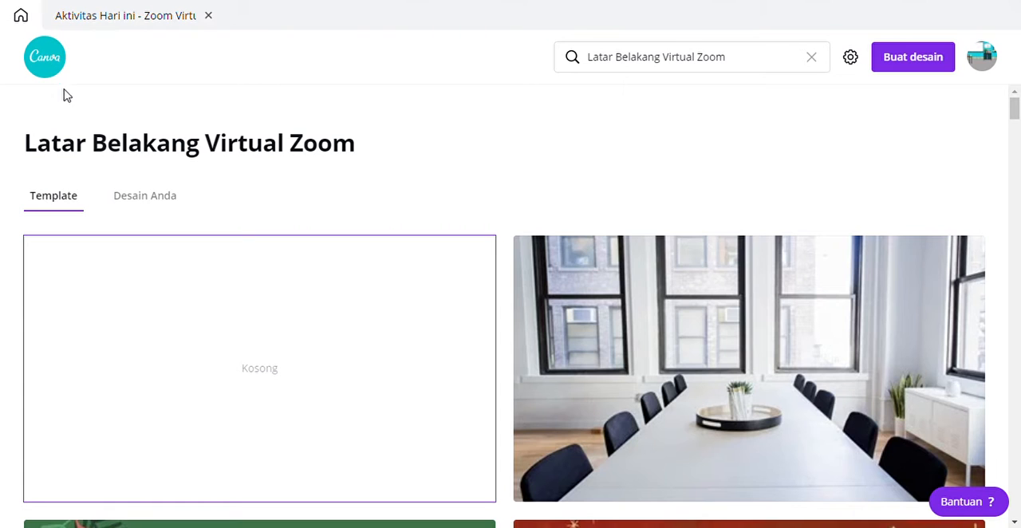
pyautogui.click(50, 69)
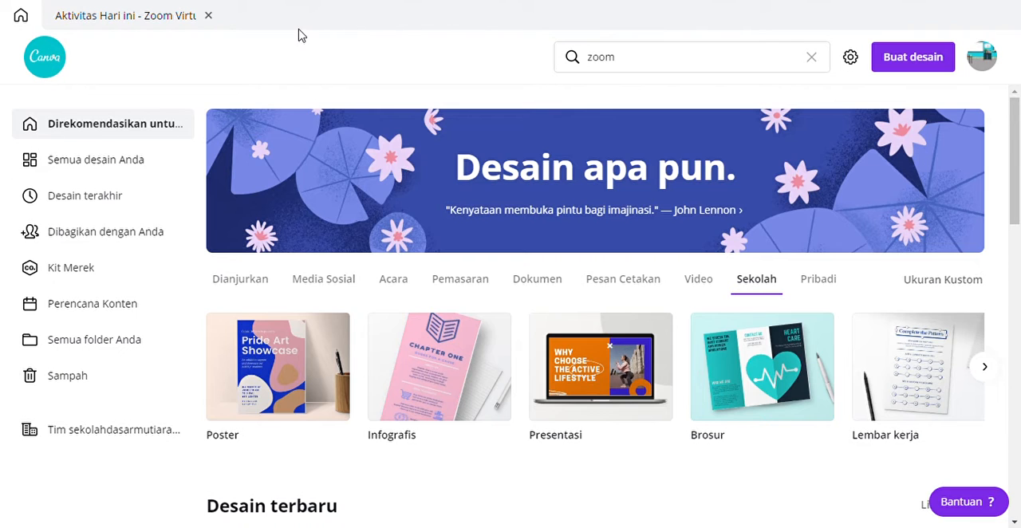
pyautogui.click(625, 68)
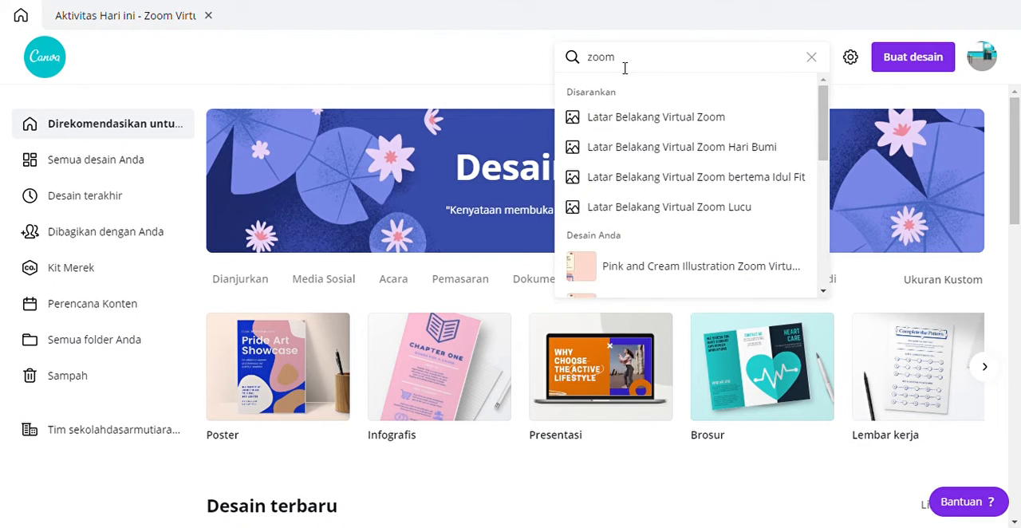
pyautogui.press('BackSpace')
pyautogui.press('BackSpace')
pyautogui.press('BackSpace')
pyautogui.press('BackSpace')
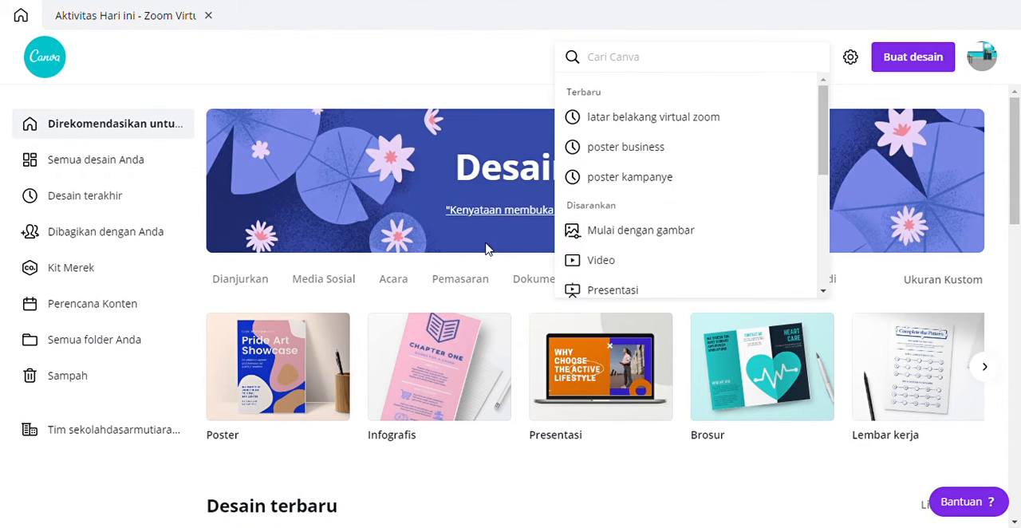
# Step: Look through the recent designs and the template categories on the home page
pyautogui.scroll(-3, 415, 341)
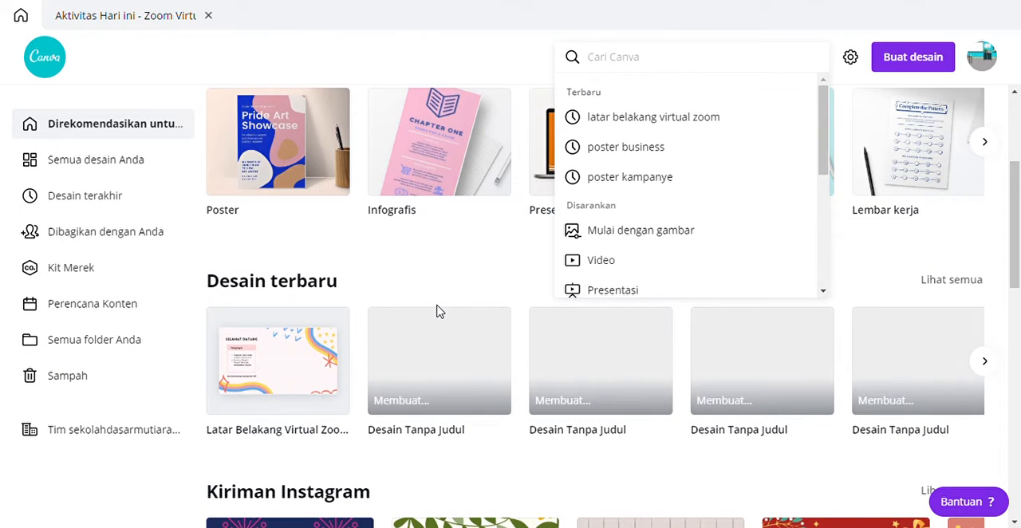
pyautogui.click(305, 260)
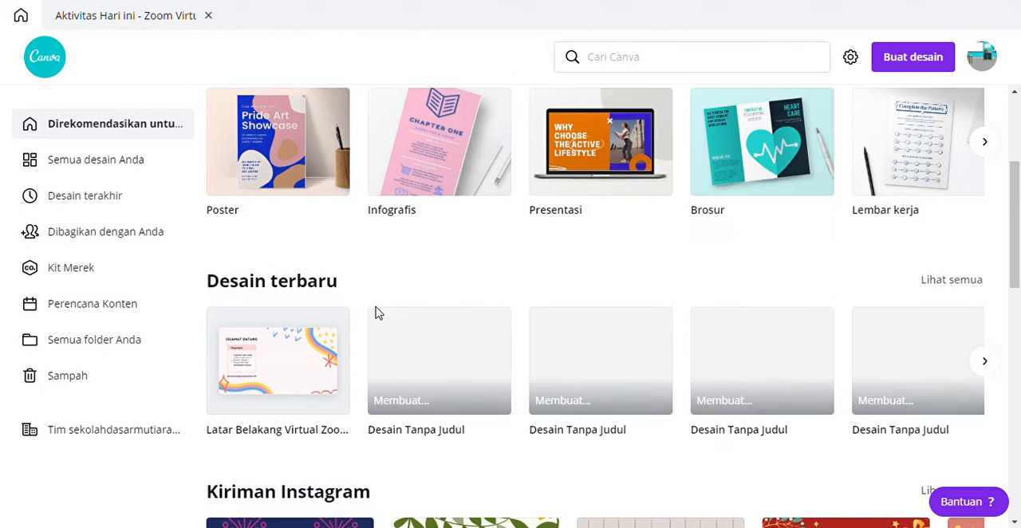
pyautogui.scroll(-10, 392, 348)
pyautogui.scroll(-7, 388, 354)
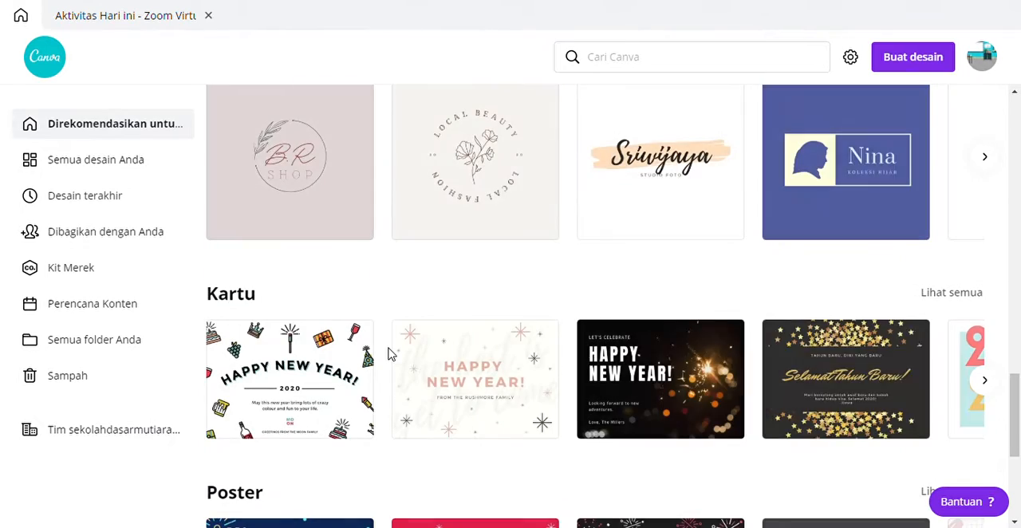
pyautogui.scroll(-6, 389, 354)
pyautogui.scroll(-12, 390, 353)
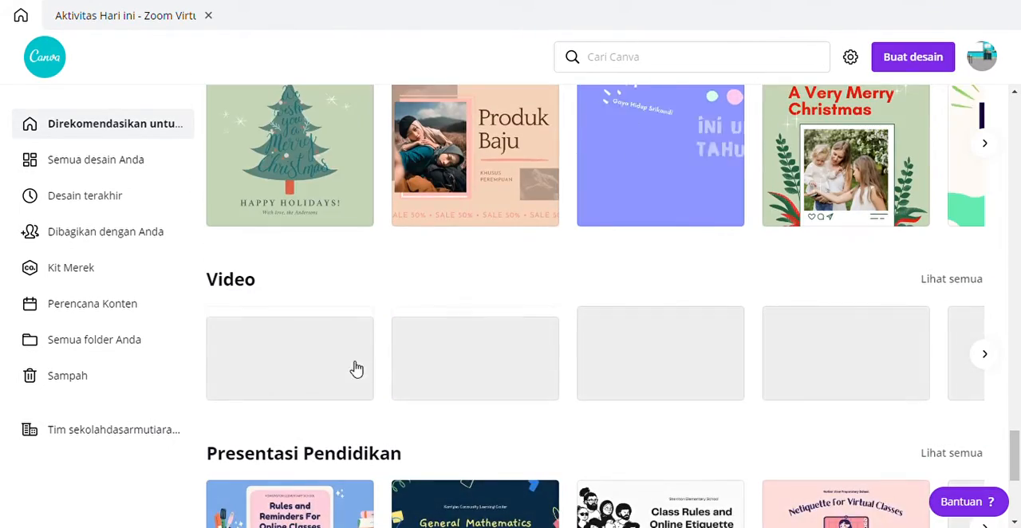
pyautogui.scroll(-7, 356, 369)
pyautogui.scroll(-7, 303, 364)
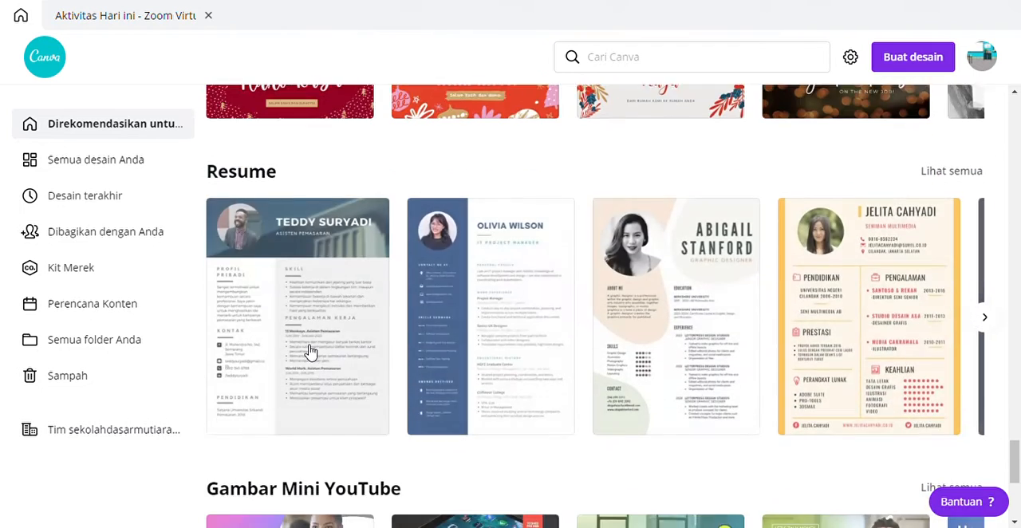
pyautogui.scroll(-2, 311, 352)
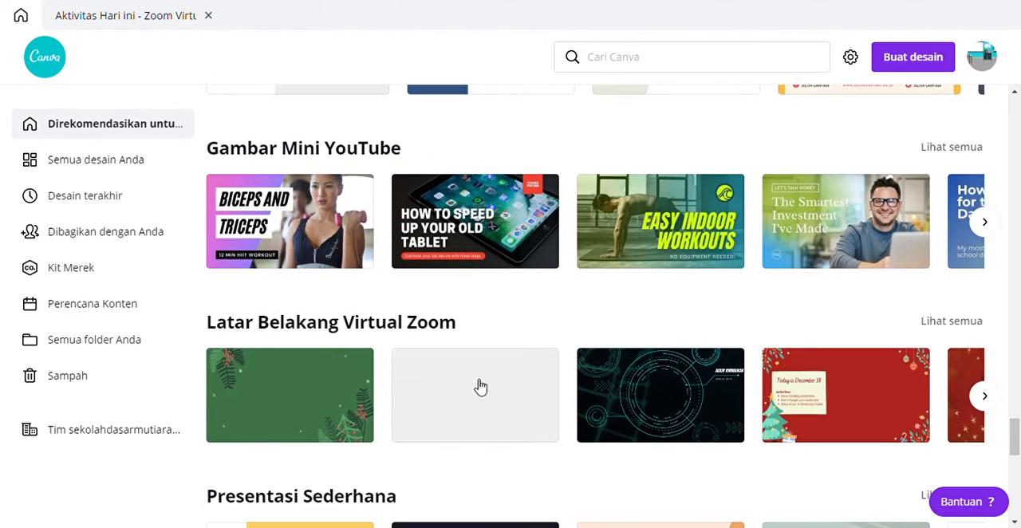
pyautogui.scroll(15, 483, 378)
pyautogui.scroll(20, 484, 378)
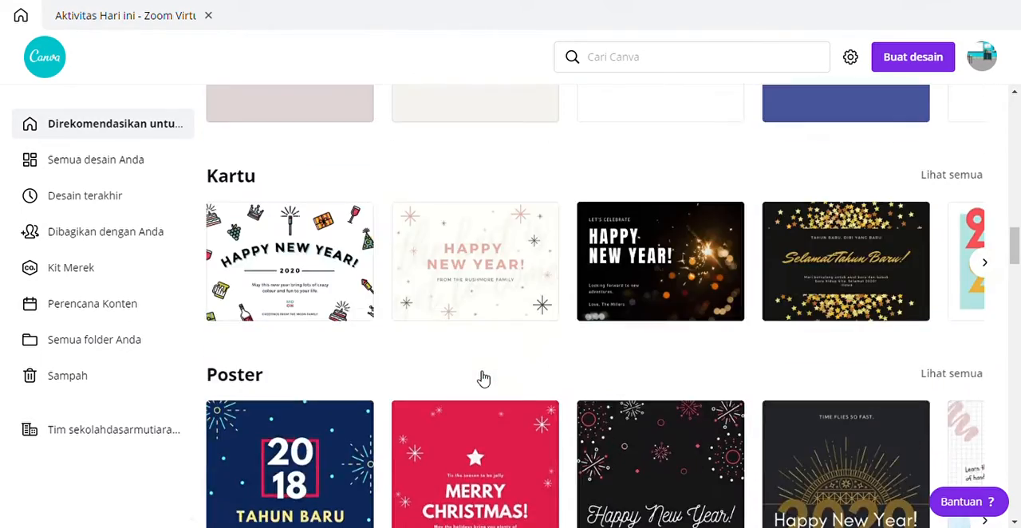
pyautogui.scroll(10, 483, 378)
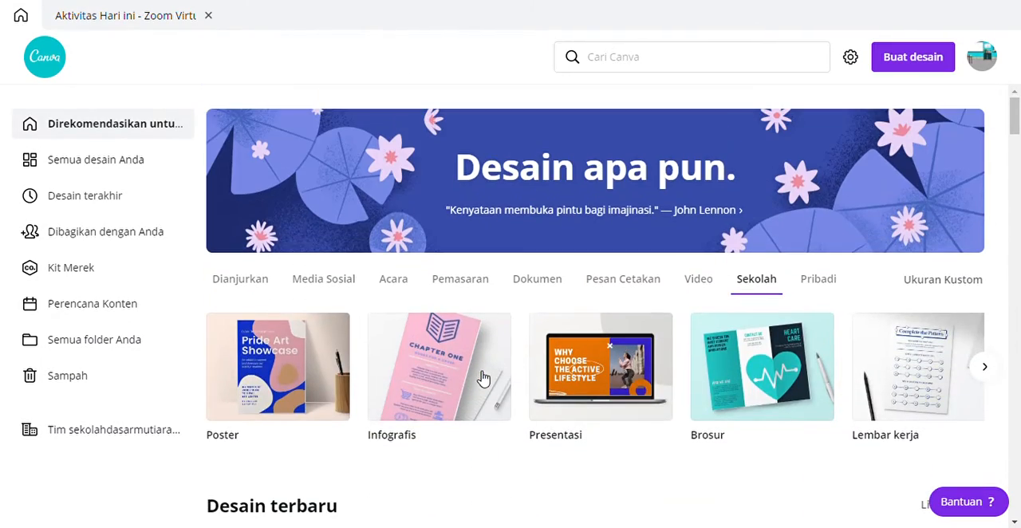
# Step: Search the template library for "zoom"
pyautogui.click(600, 64)
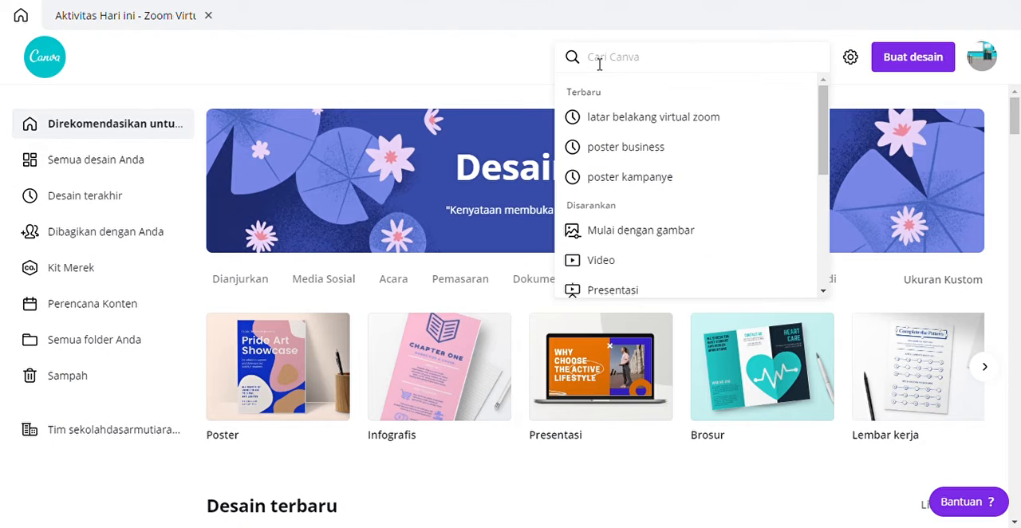
pyautogui.write('z')
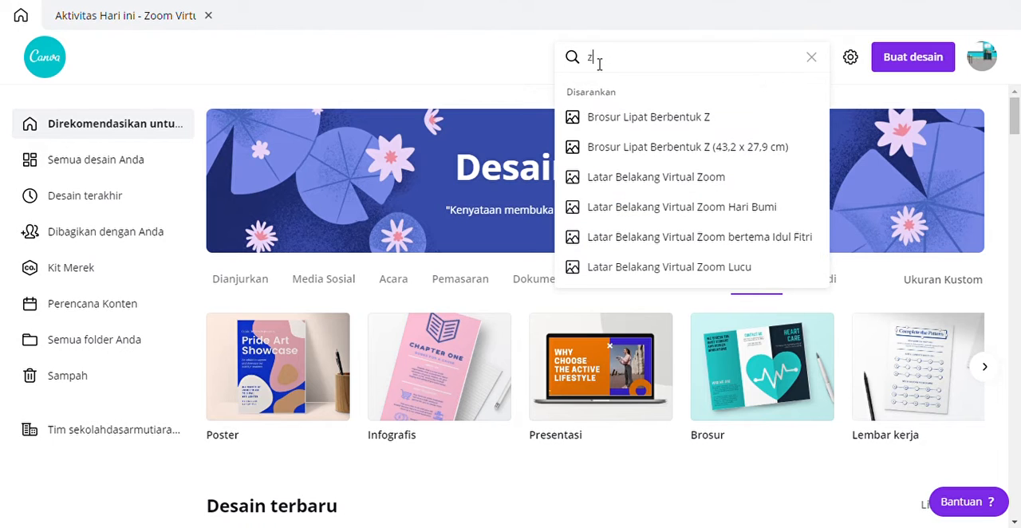
pyautogui.write('oo')
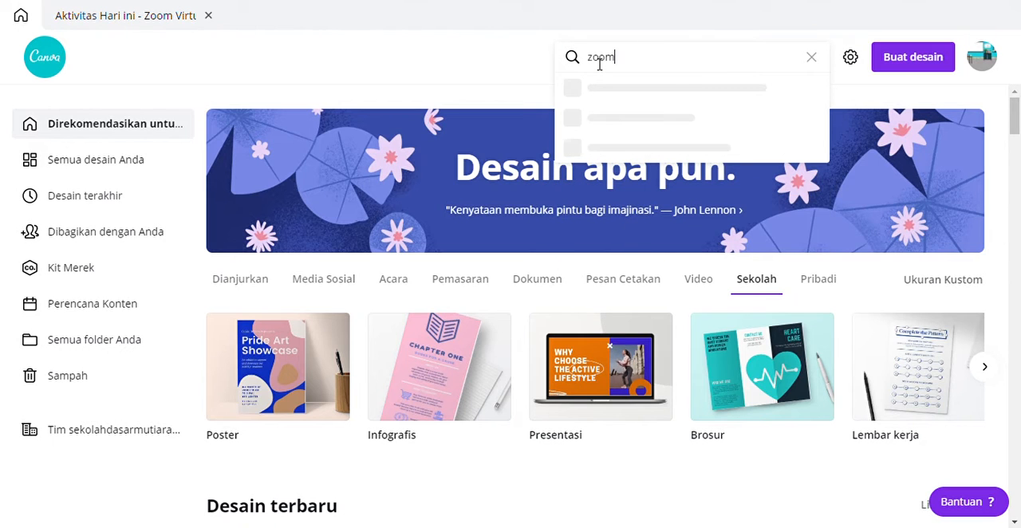
pyautogui.write('m')
pyautogui.press('Return')
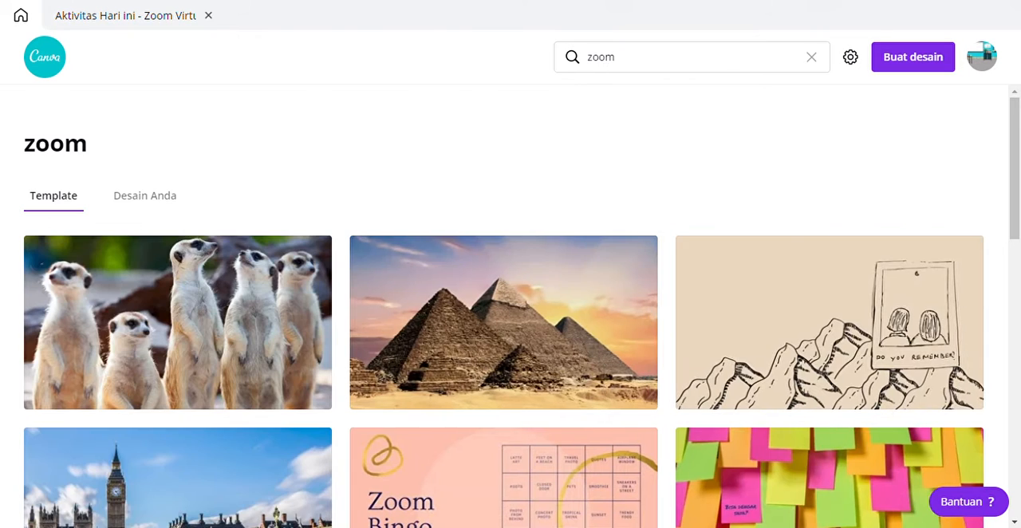
# Step: Go back to the home page and open the suggested "Latar Belakang Virtual Zoom" category from the zoom search
pyautogui.click(48, 59)
pyautogui.click(636, 65)
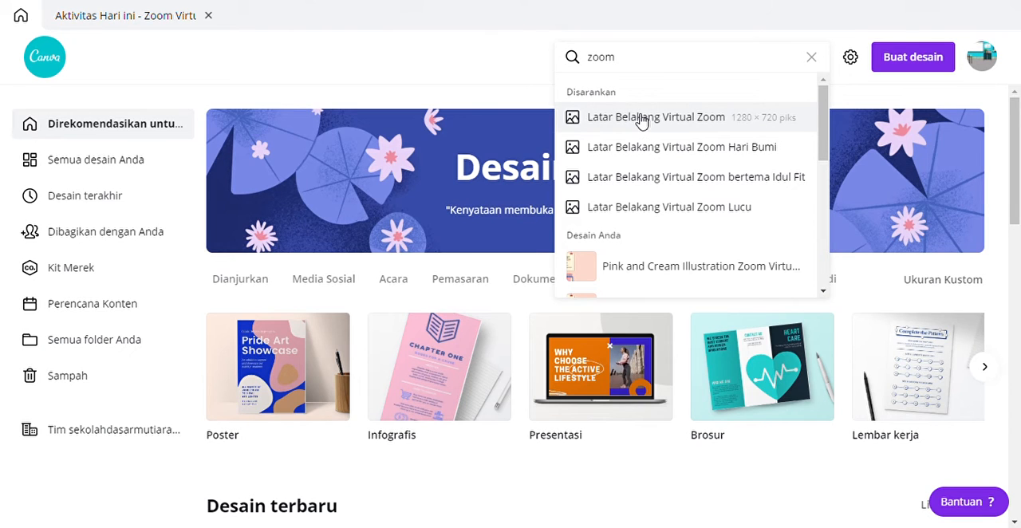
pyautogui.click(642, 120)
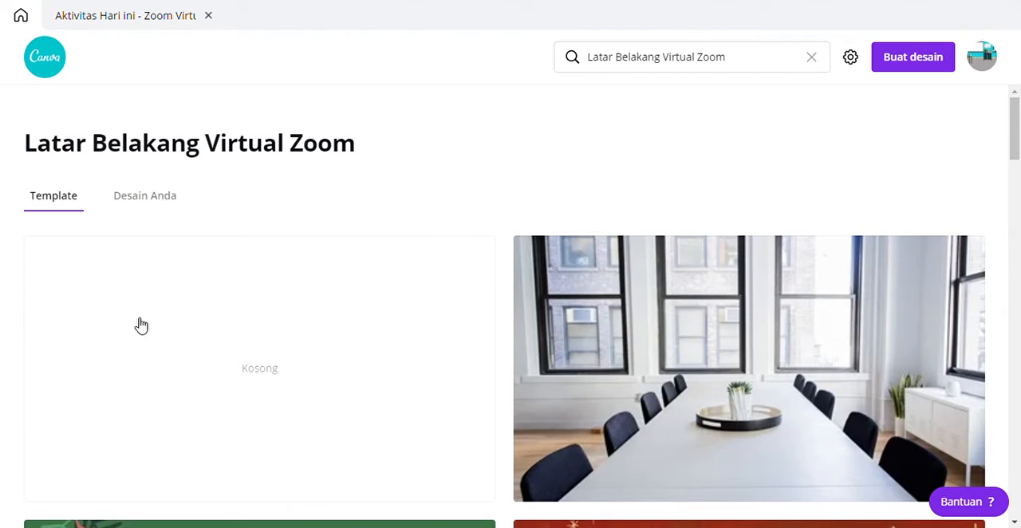
# Step: Open the "Aktivitas Hari Ini" template with the smiling sun from the Zoom background templates
pyautogui.scroll(-2, 319, 349)
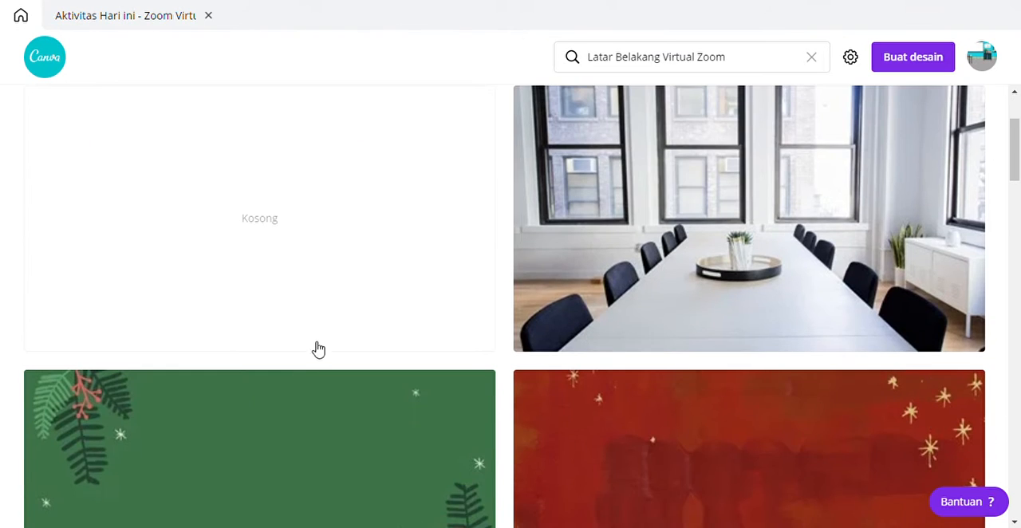
pyautogui.scroll(1, 359, 323)
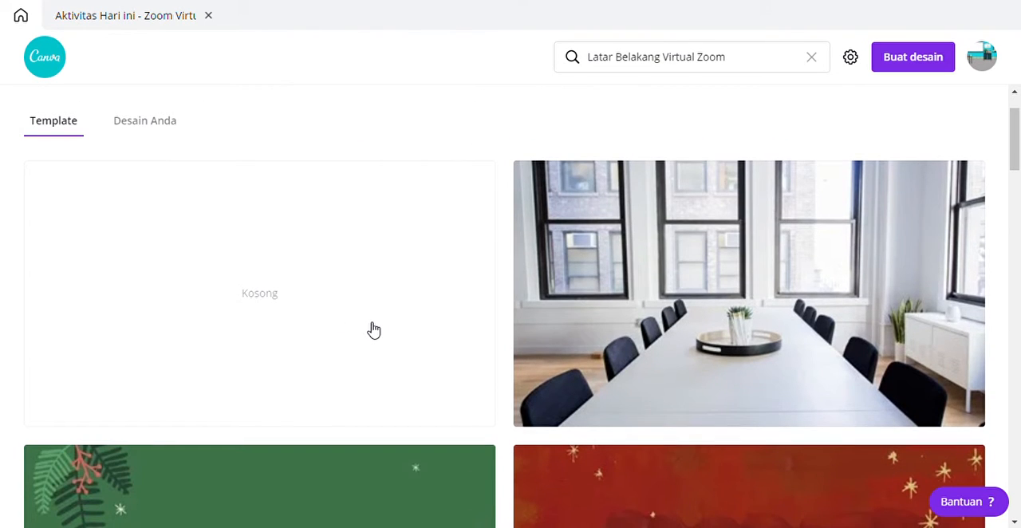
pyautogui.scroll(-2, 428, 286)
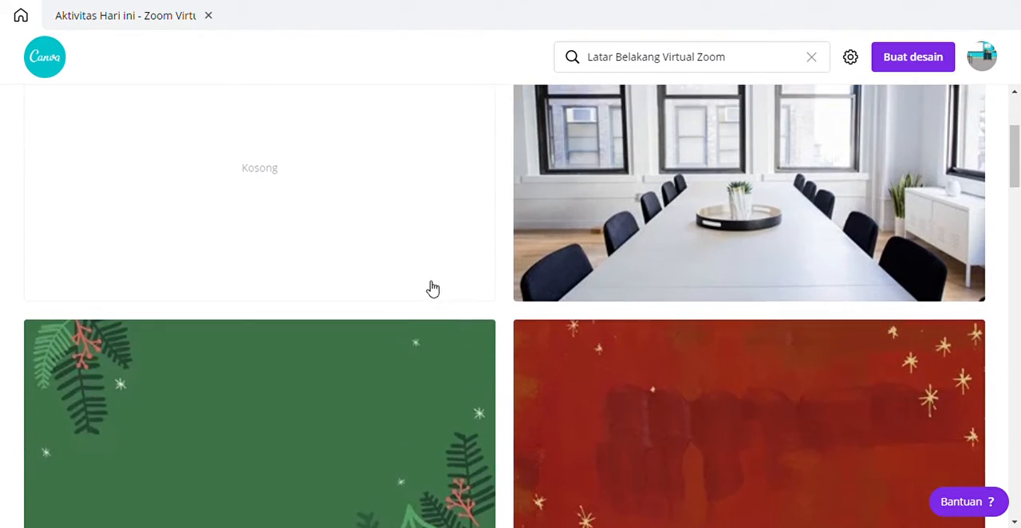
pyautogui.scroll(-13, 529, 319)
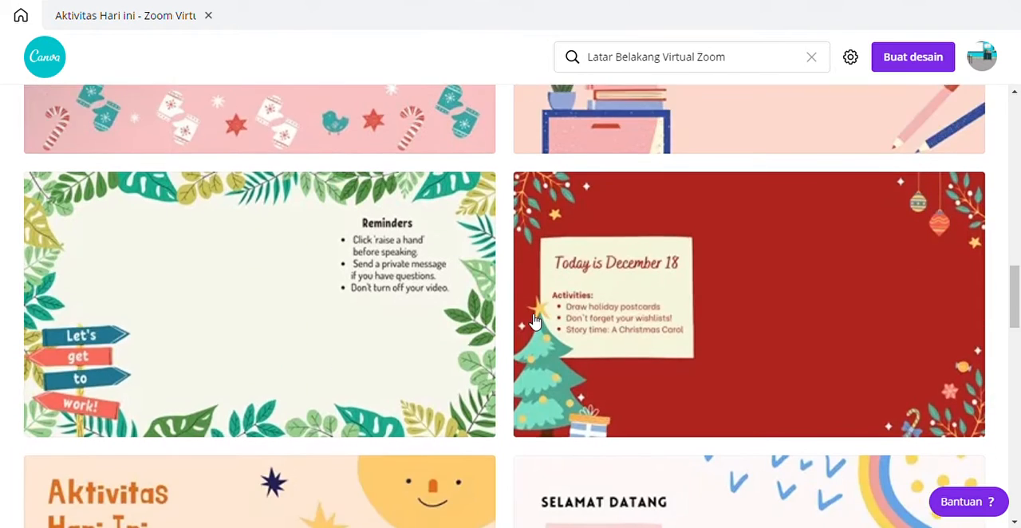
pyautogui.scroll(-5, 533, 321)
pyautogui.scroll(1, 531, 316)
pyautogui.scroll(-1, 529, 315)
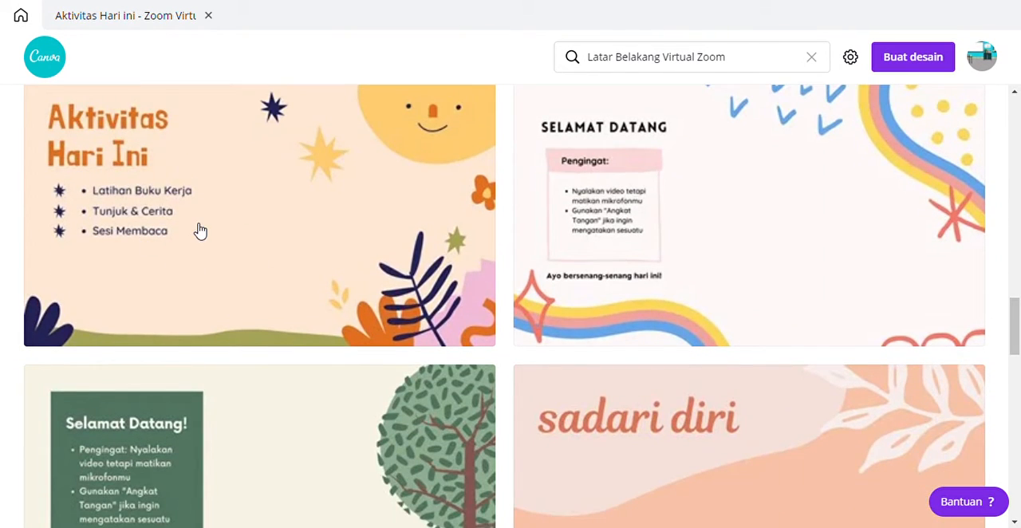
pyautogui.scroll(-10, 387, 319)
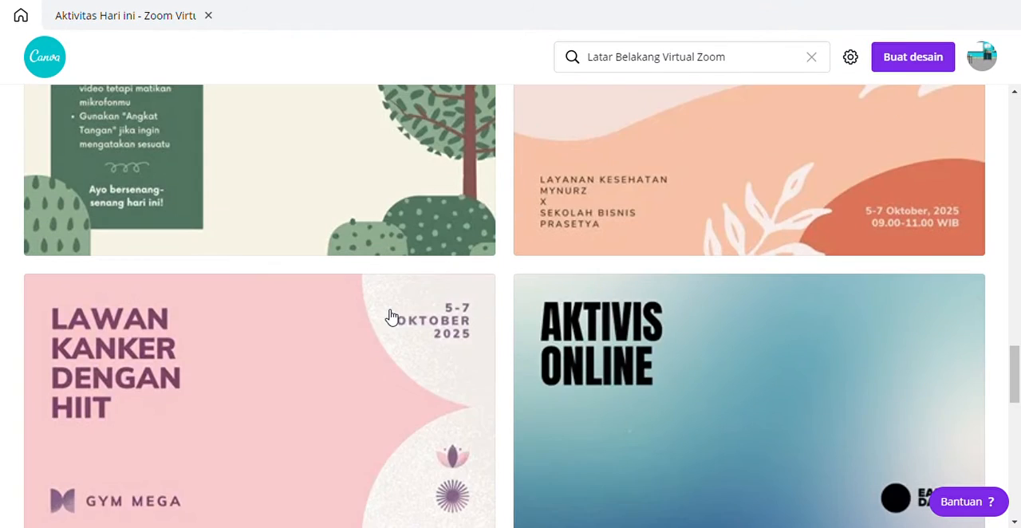
pyautogui.scroll(10, 433, 332)
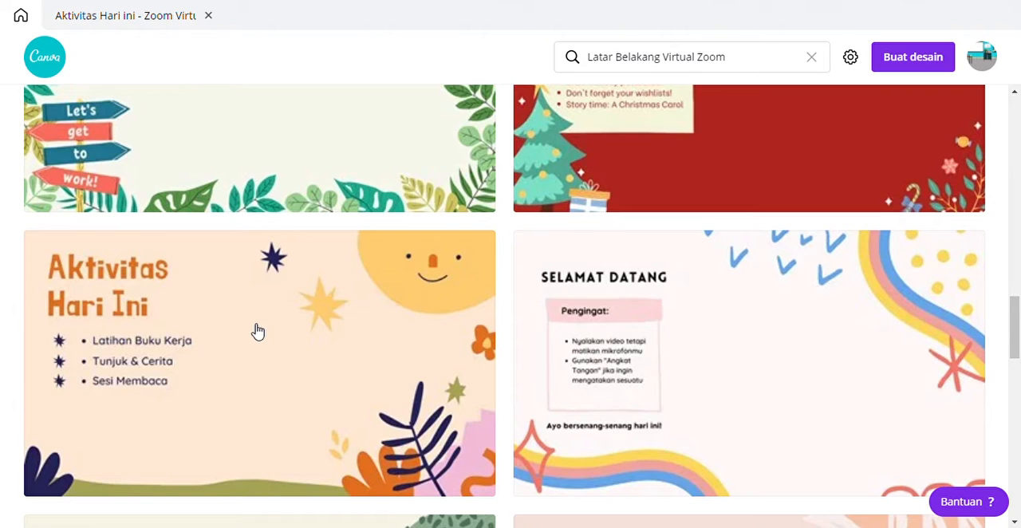
pyautogui.click(254, 330)
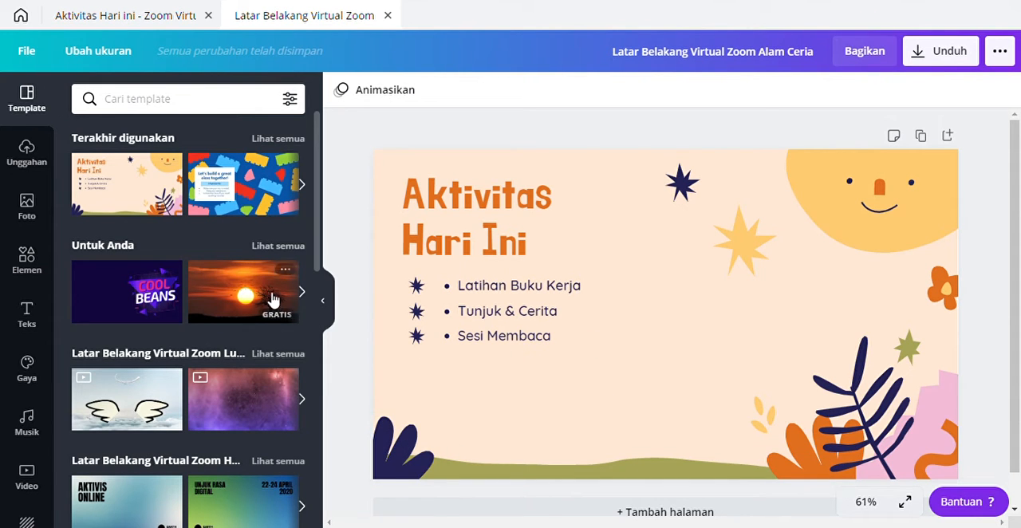
# Step: Apply the recently used "Let's build a great class together!" template, and switch back to the "Aktivitas Hari Ini" template
pyautogui.click(252, 201)
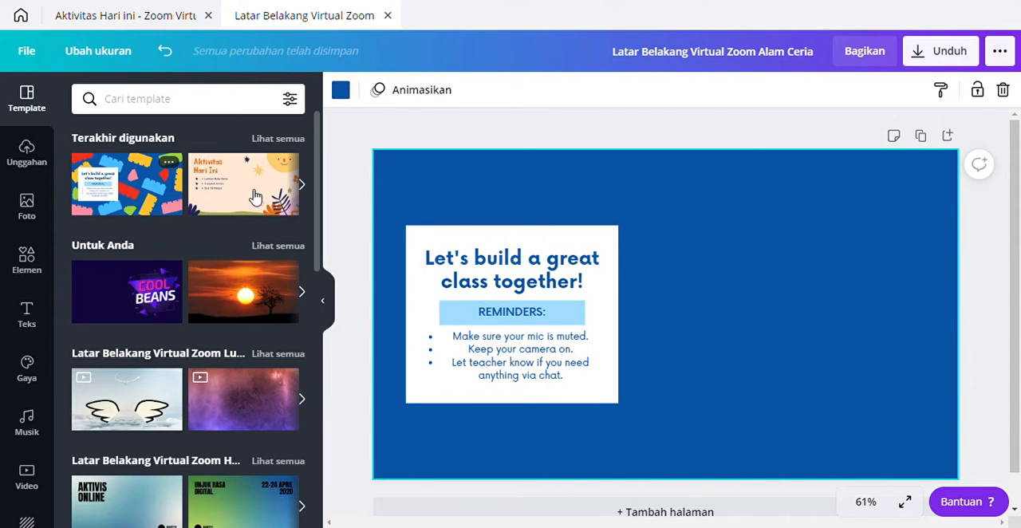
pyautogui.click(253, 195)
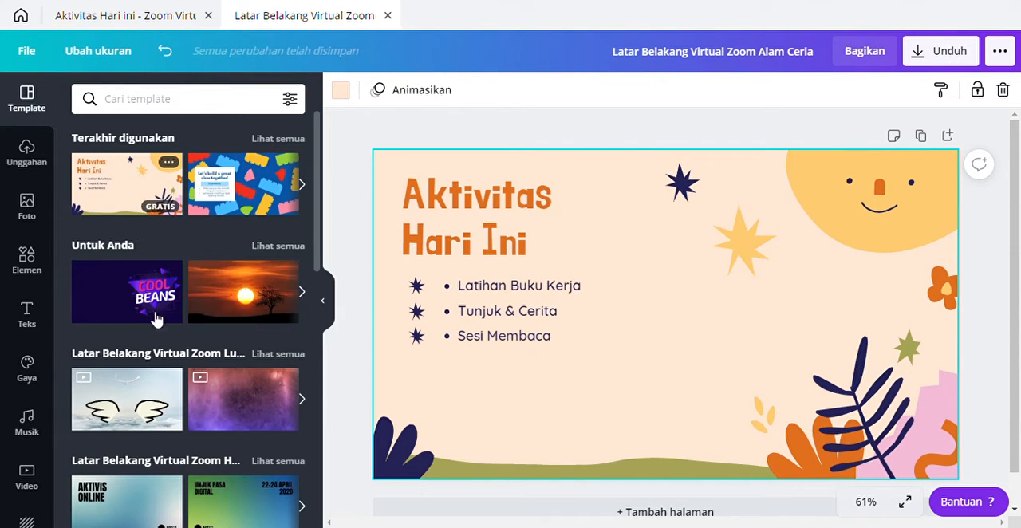
pyautogui.scroll(-5, 152, 399)
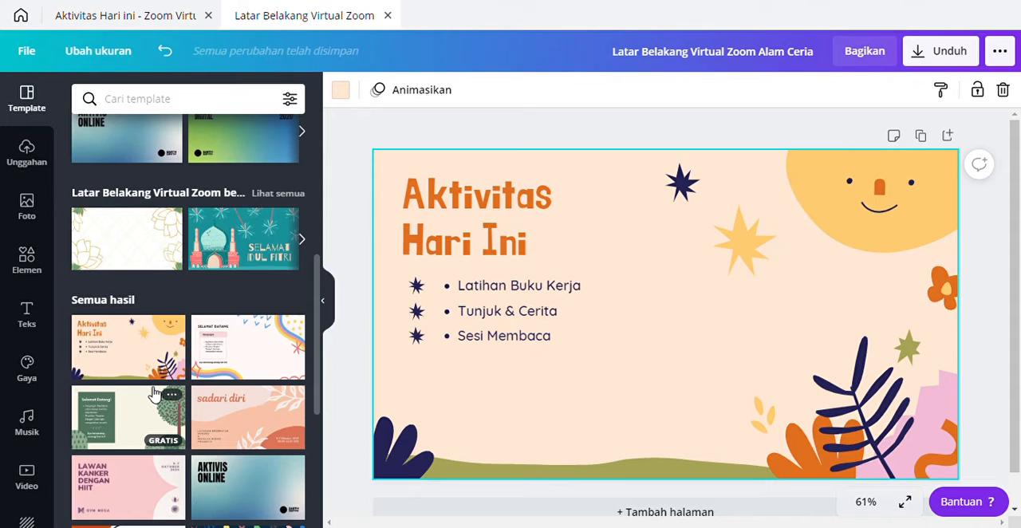
pyautogui.click(479, 227)
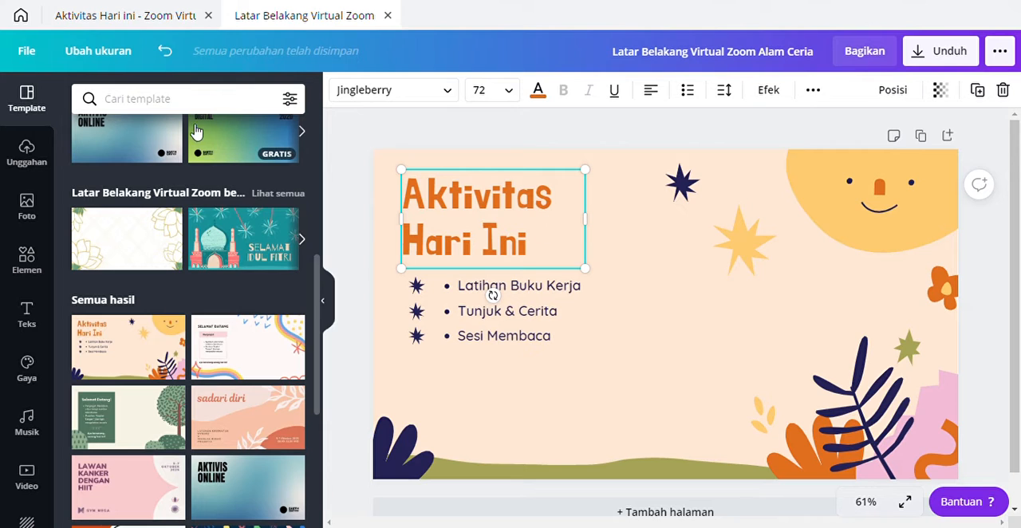
pyautogui.scroll(5, 262, 205)
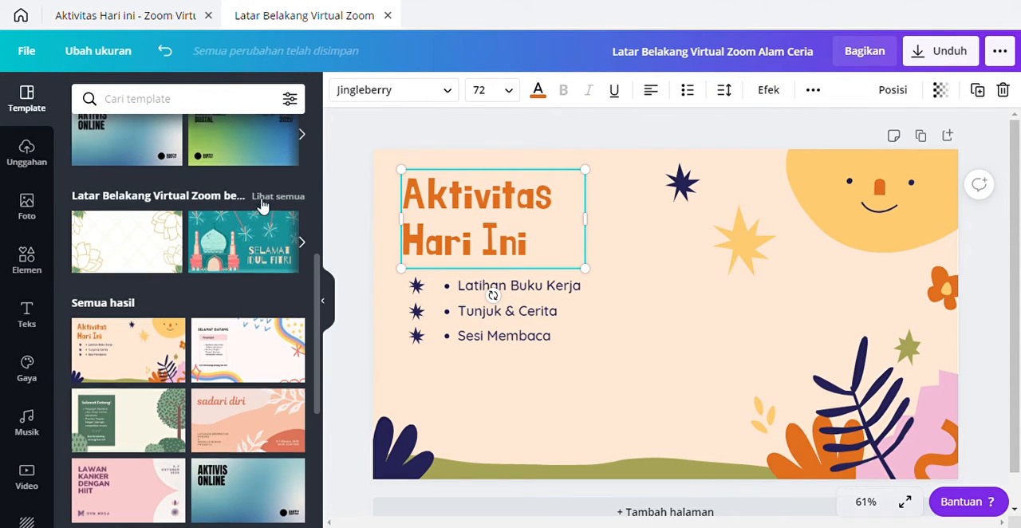
pyautogui.click(38, 51)
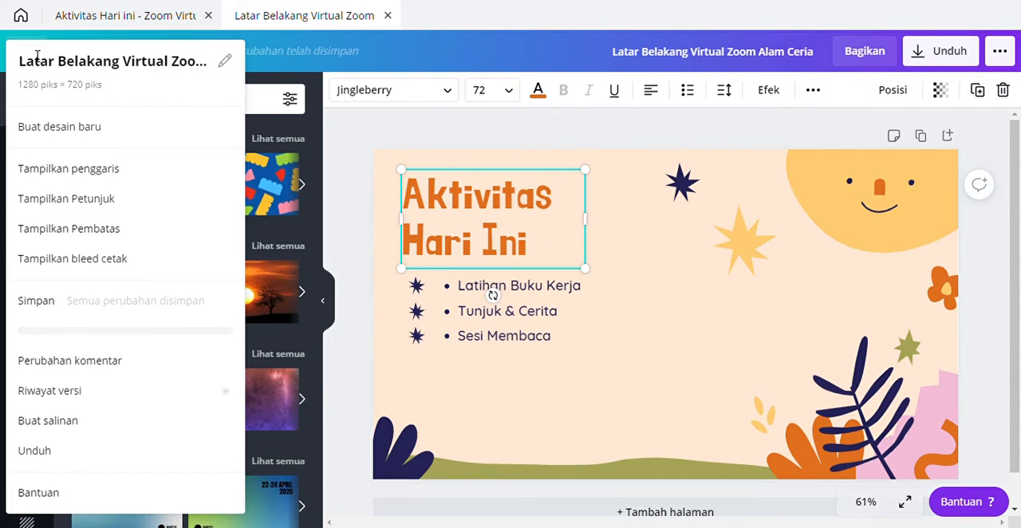
pyautogui.click(90, 129)
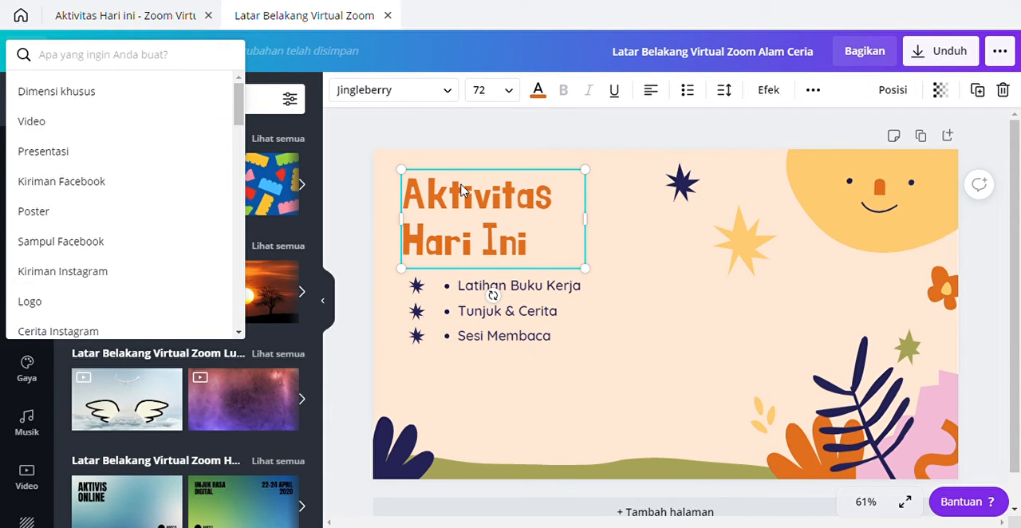
pyautogui.click(520, 224)
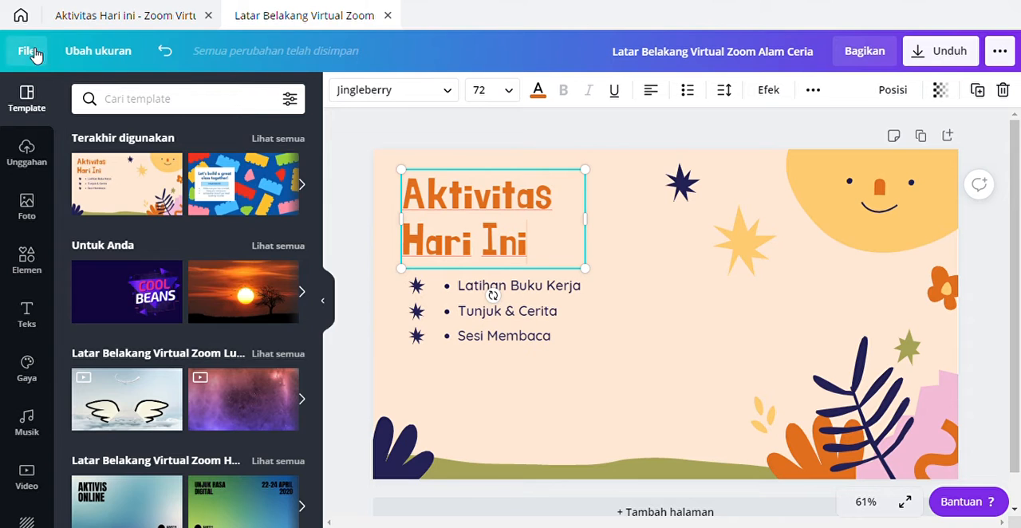
# Step: Return from the design to the "Latar Belakang Virtual Zoom" template results
pyautogui.click(21, 18)
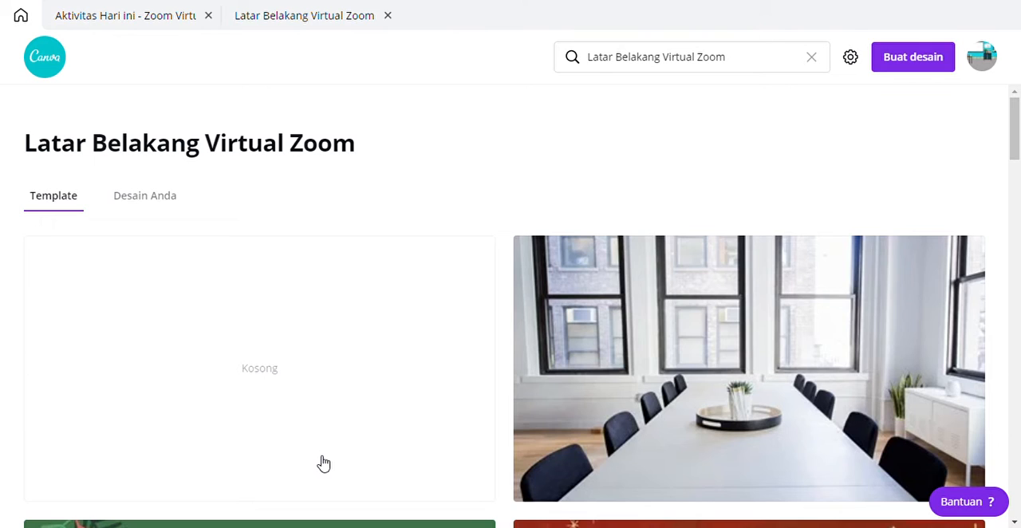
# Step: Start a blank Zoom virtual background design and search its templates for "ruang kelas"
pyautogui.click(226, 386)
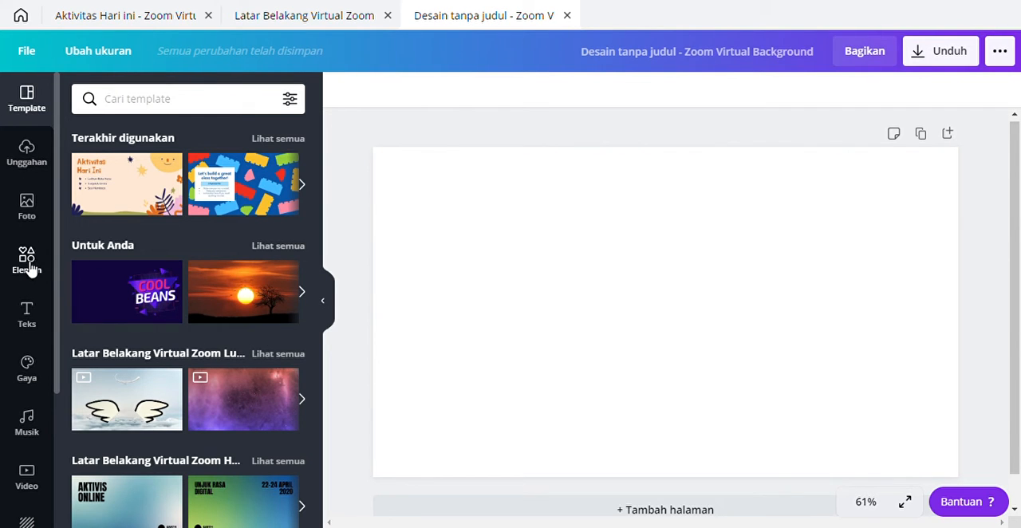
pyautogui.click(142, 107)
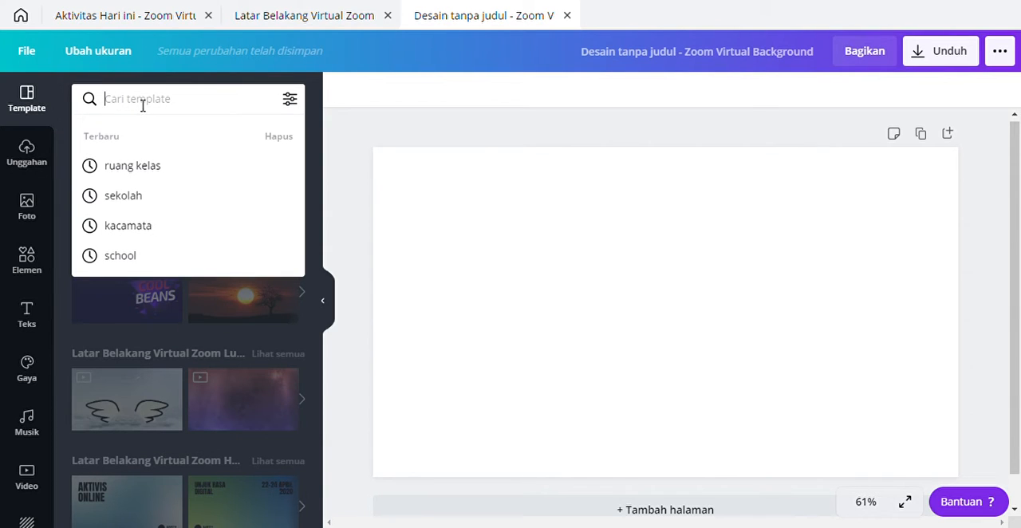
pyautogui.write('r')
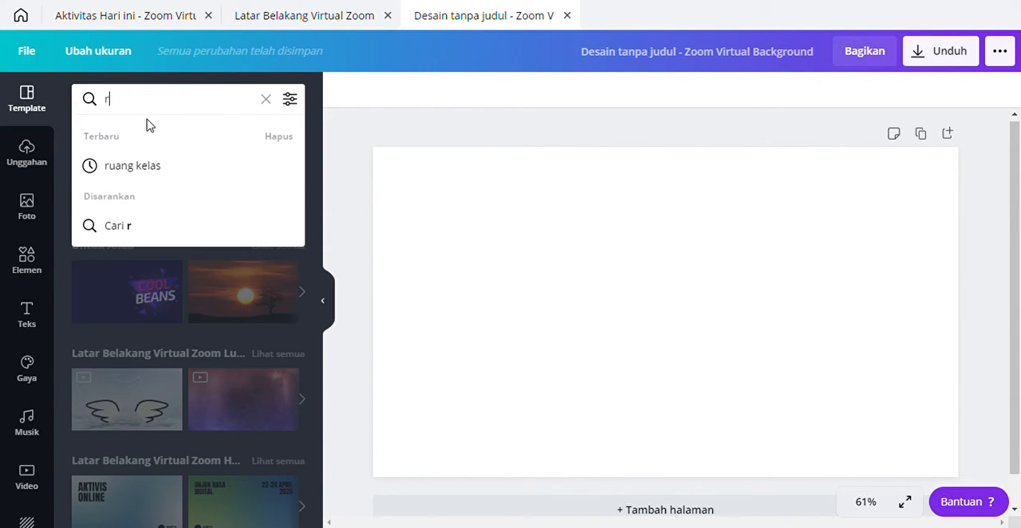
pyautogui.write('un')
pyautogui.press('BackSpace')
pyautogui.click(126, 169)
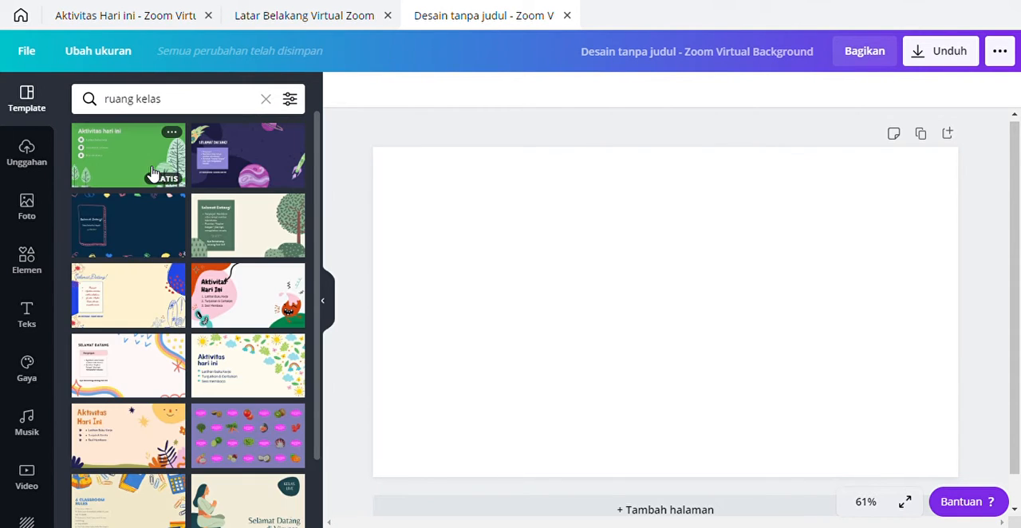
# Step: Search the design elements for "ruang kelas" using the recent search term
pyautogui.click(27, 259)
pyautogui.click(114, 99)
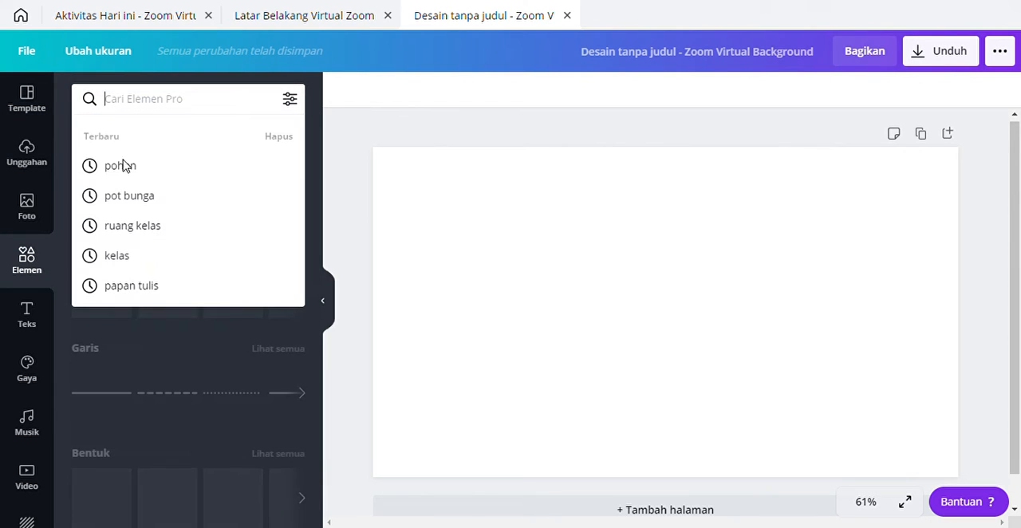
pyautogui.click(138, 227)
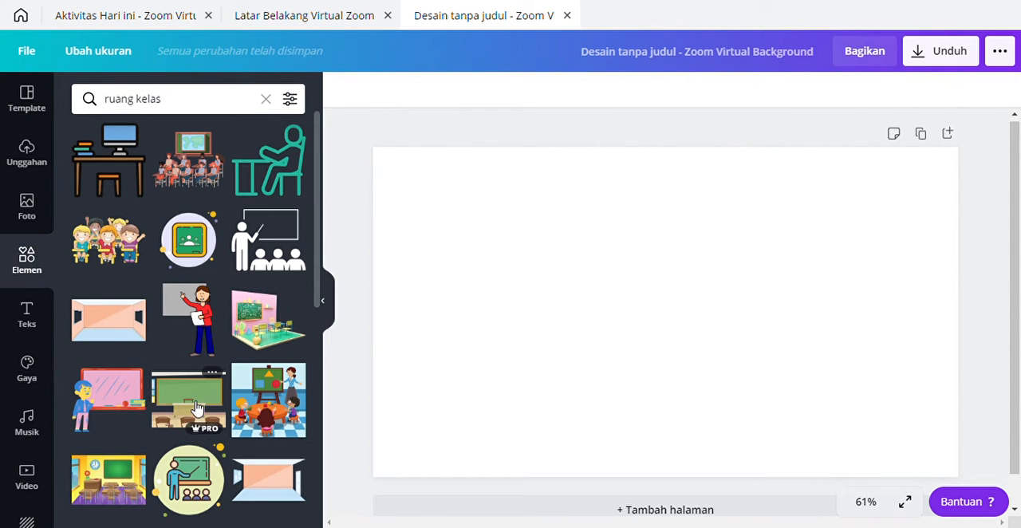
# Step: Try the green chalkboard classroom illustration at a larger size on the page, and delete it
pyautogui.click(206, 431)
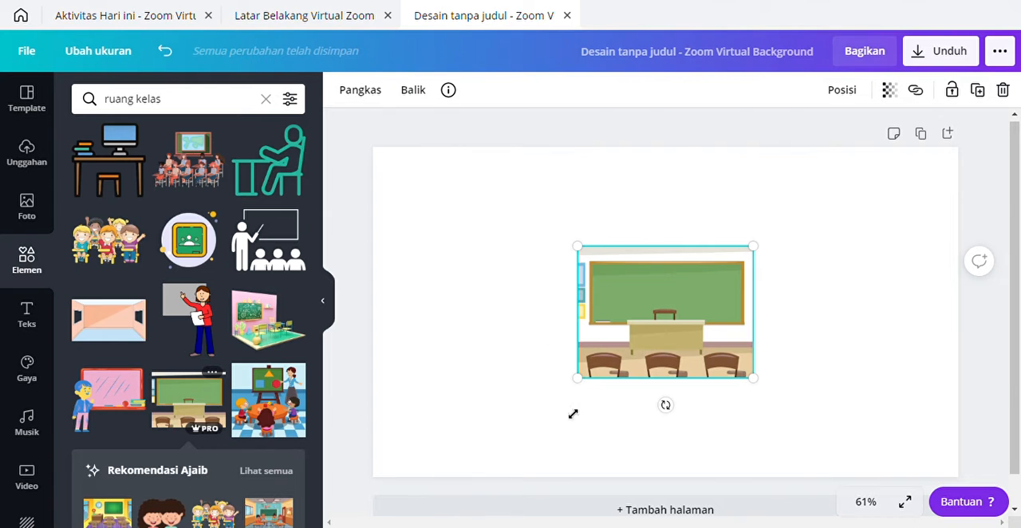
pyautogui.moveTo(573, 414); pyautogui.dragTo(494, 481)
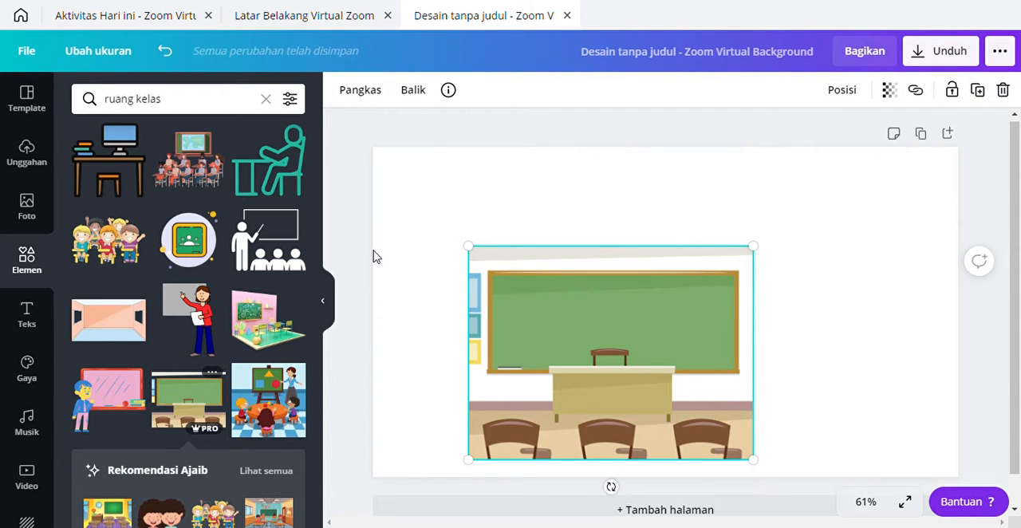
pyautogui.rightClick(522, 298)
pyautogui.click(558, 328)
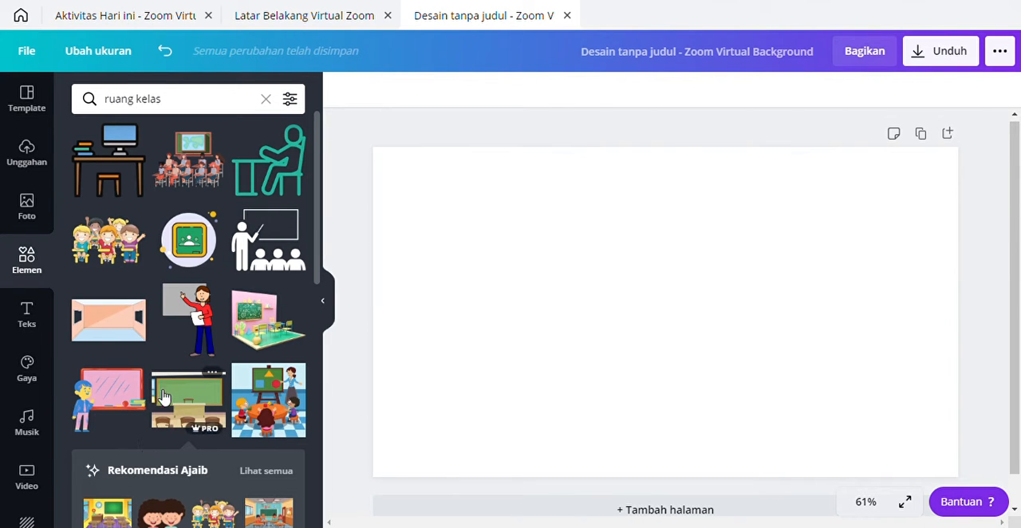
# Step: Add the free illustration of an empty peach-walled room with two windows to the page
pyautogui.scroll(-3, 163, 403)
pyautogui.scroll(-1, 164, 403)
pyautogui.scroll(4, 159, 399)
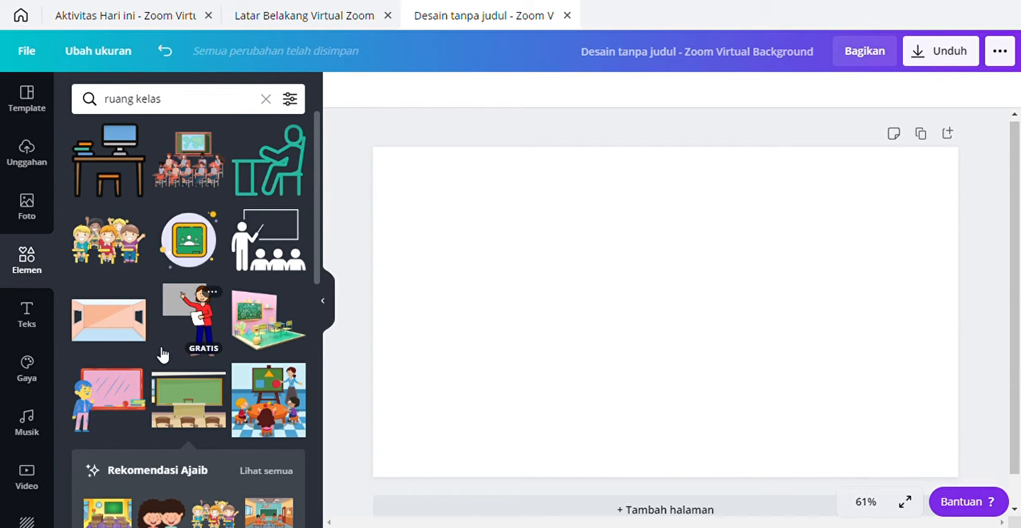
pyautogui.click(98, 328)
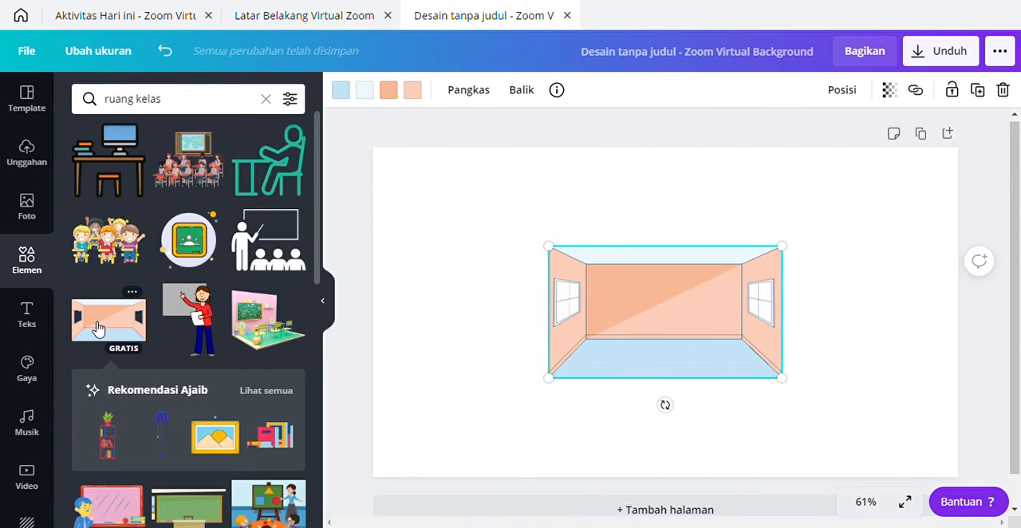
# Step: Align the empty room illustration with the page's upper-left corner and enlarge it to fill the whole page
pyautogui.moveTo(699, 309); pyautogui.dragTo(483, 201)
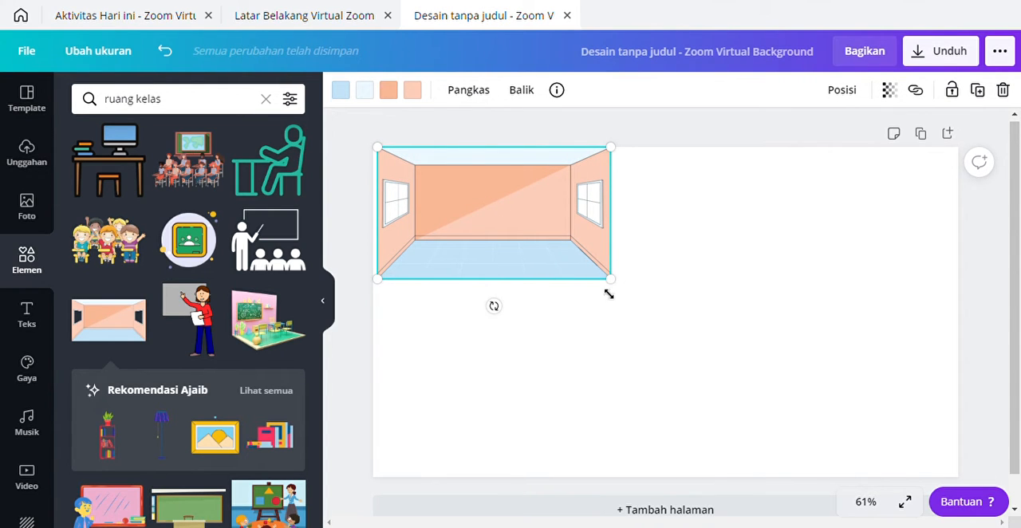
pyautogui.moveTo(622, 291); pyautogui.dragTo(650, 301)
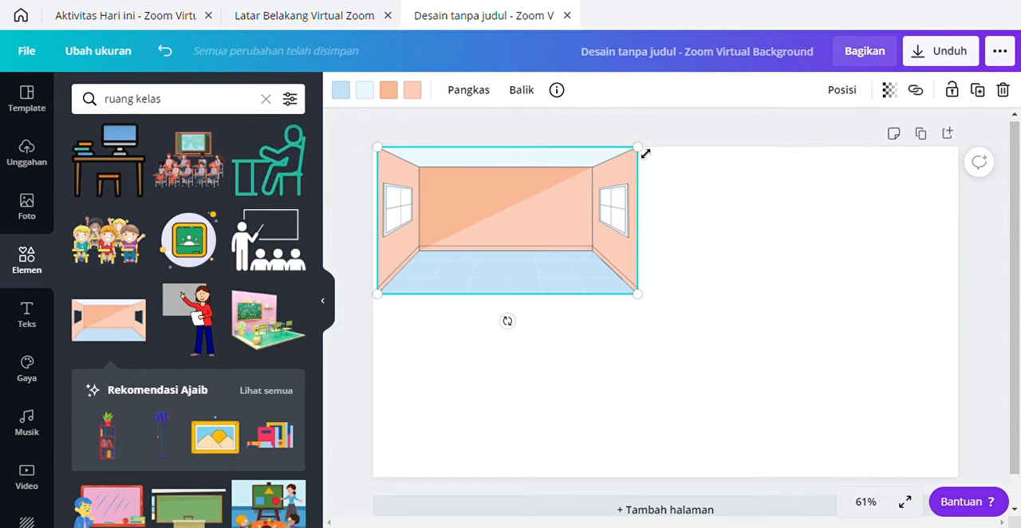
pyautogui.moveTo(644, 154); pyautogui.dragTo(630, 172)
pyautogui.moveTo(498, 211); pyautogui.dragTo(493, 204)
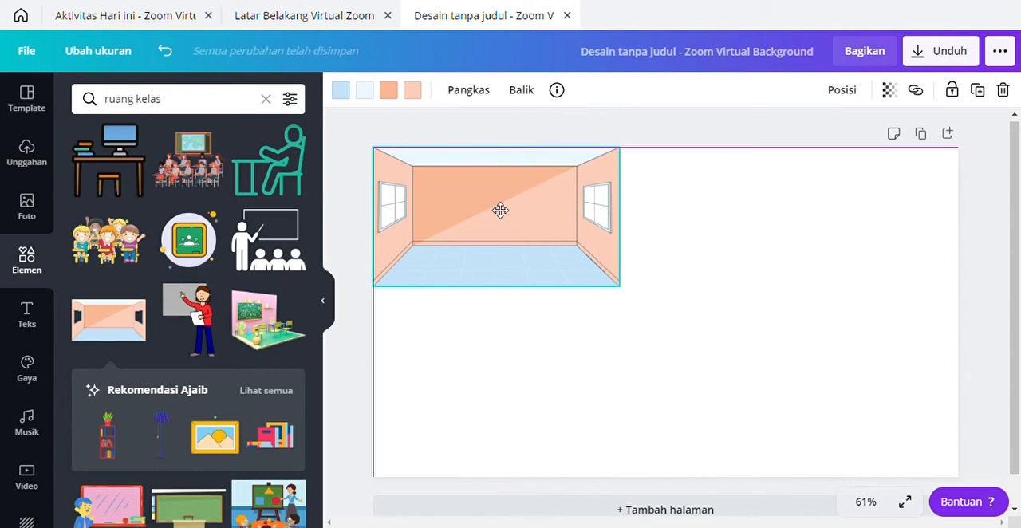
pyautogui.moveTo(627, 297); pyautogui.dragTo(923, 504)
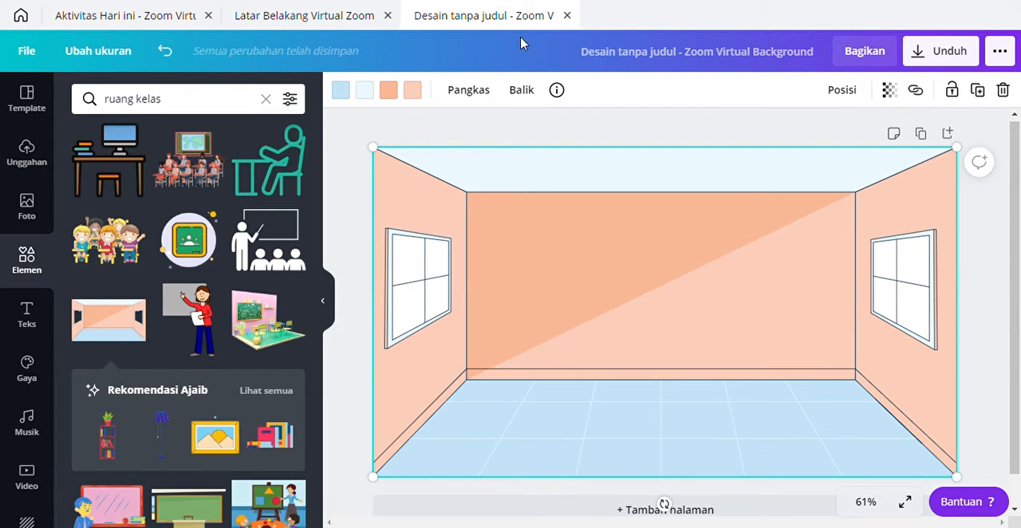
pyautogui.click(545, 138)
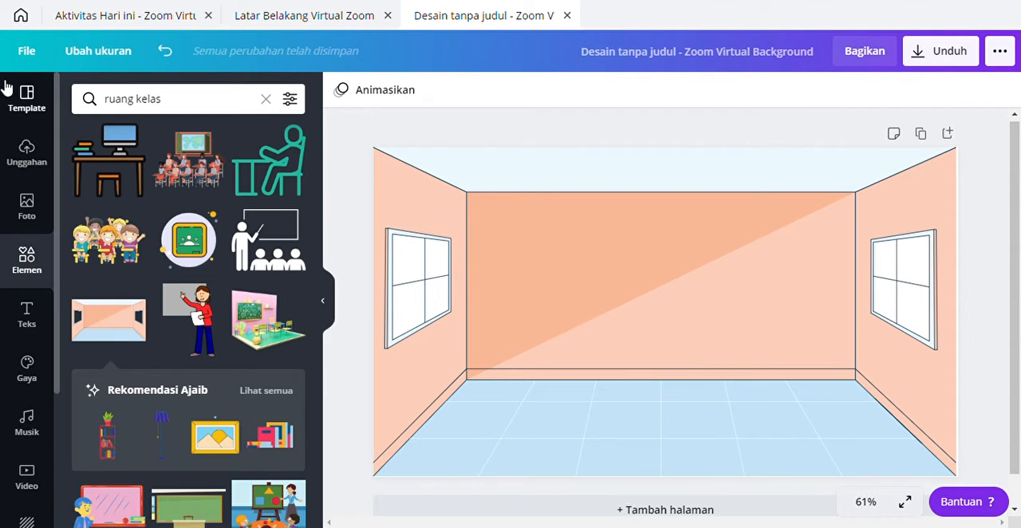
# Step: Add a heading reading "Aktivitas Hari Ini" over the room illustration
pyautogui.click(24, 327)
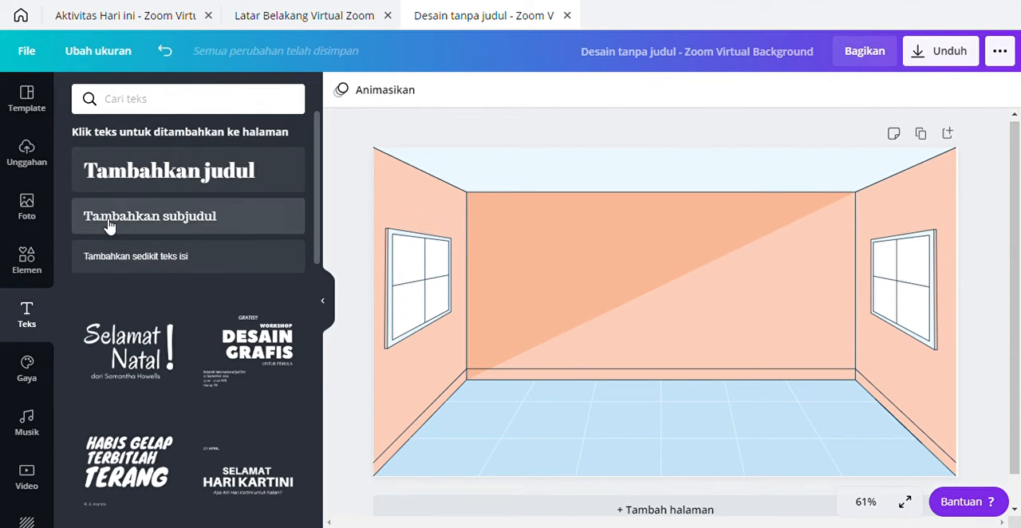
pyautogui.click(119, 173)
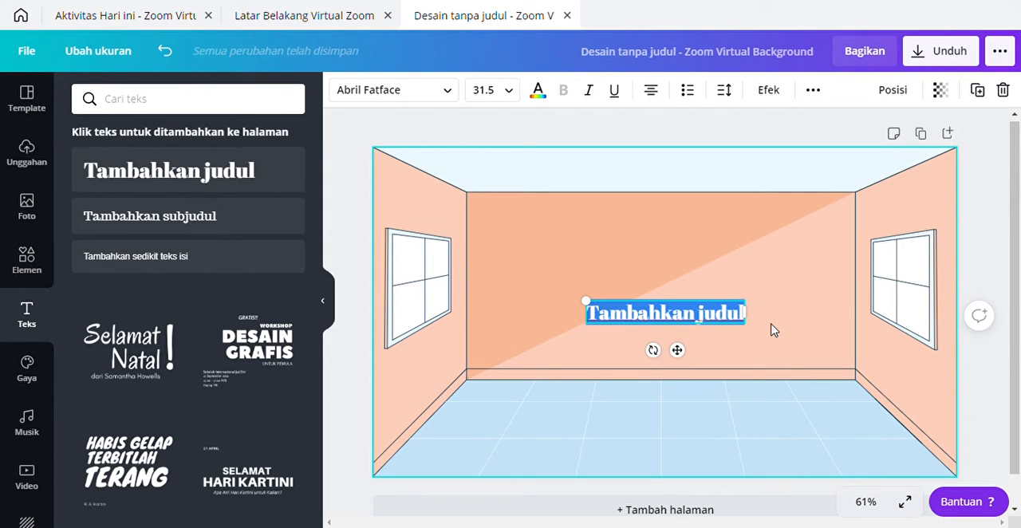
pyautogui.write('Akti')
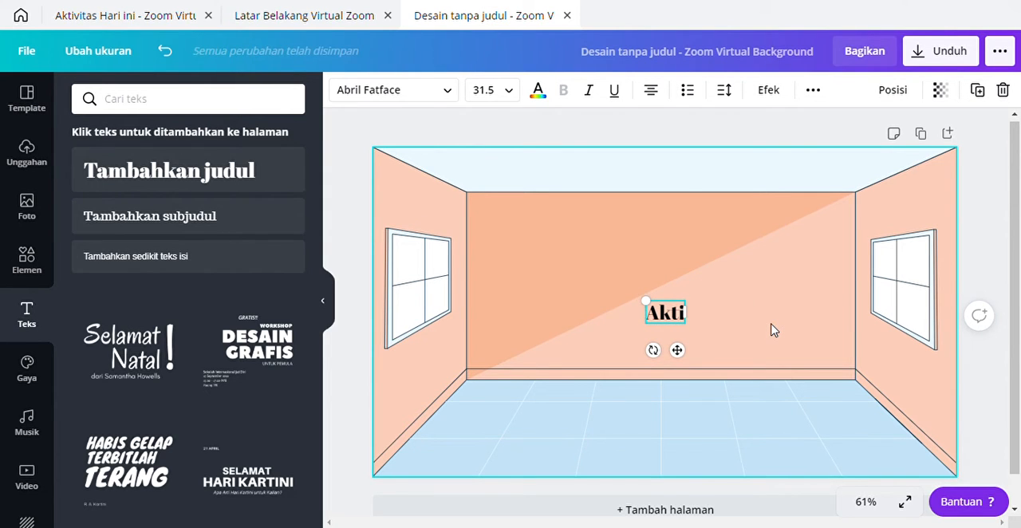
pyautogui.write('vitas')
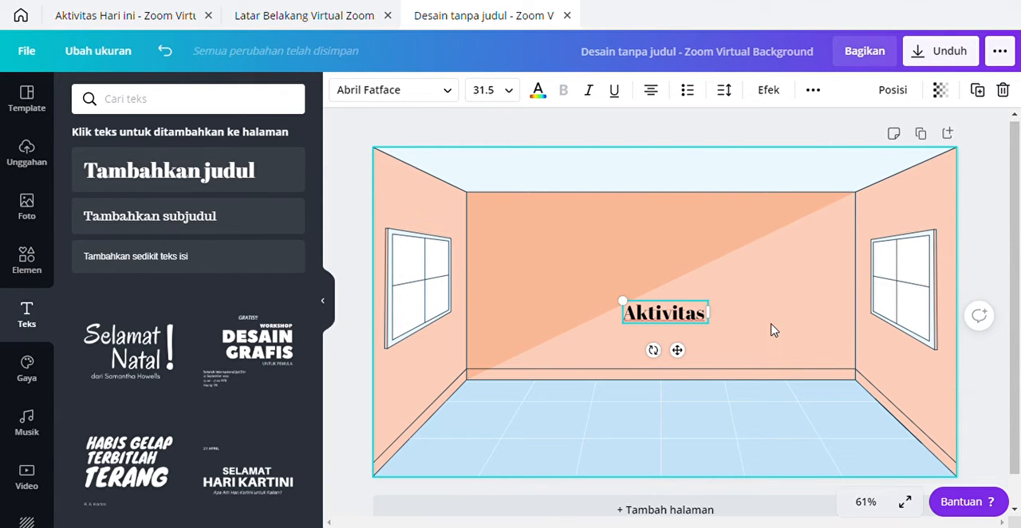
pyautogui.write(' Hari I')
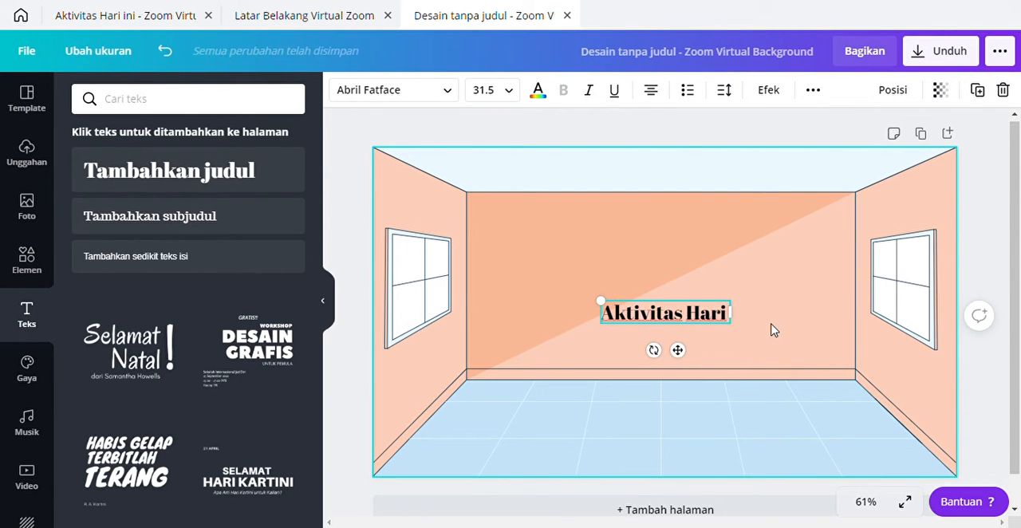
pyautogui.write('ni')
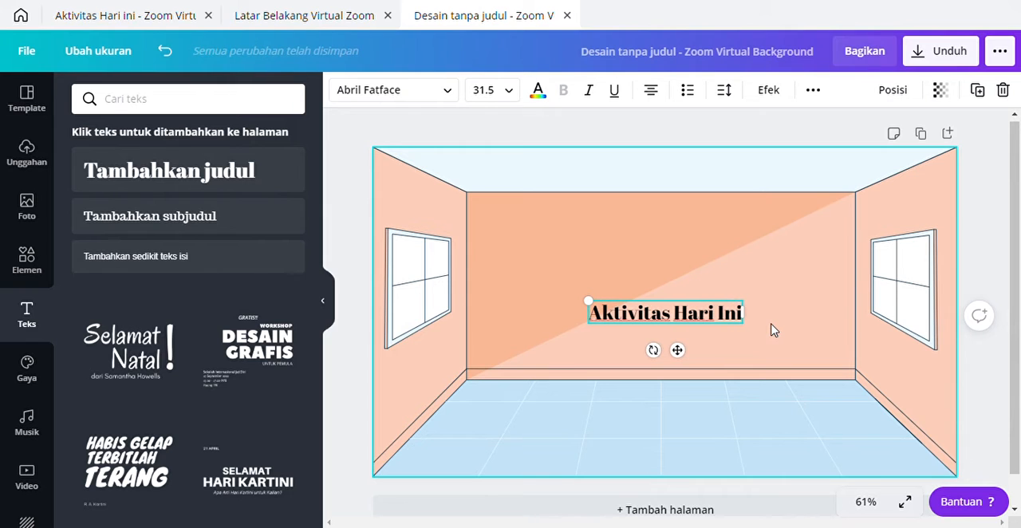
pyautogui.click(737, 369)
# Step: Move the "Aktivitas Hari Ini" heading to the upper-right area of the room's back wall
pyautogui.click(668, 317)
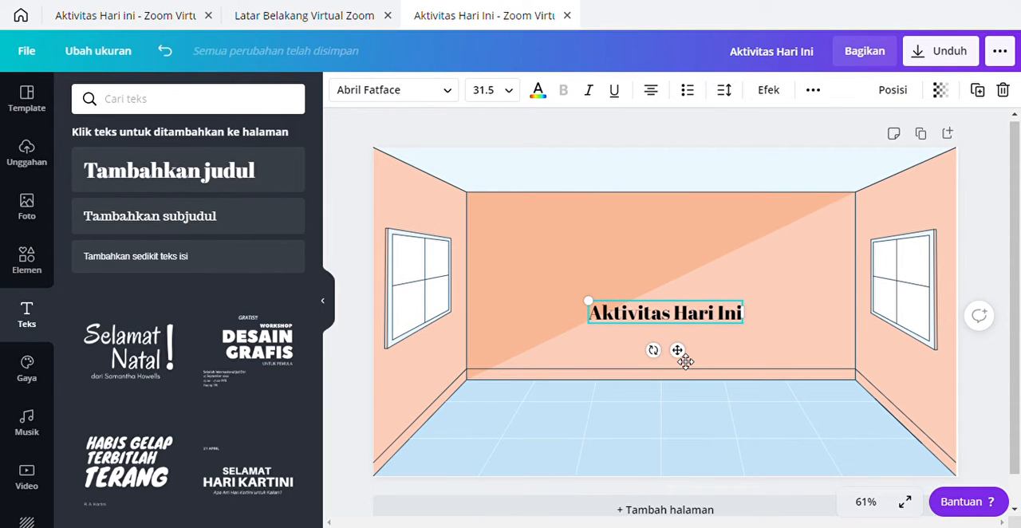
pyautogui.moveTo(685, 361); pyautogui.dragTo(786, 267)
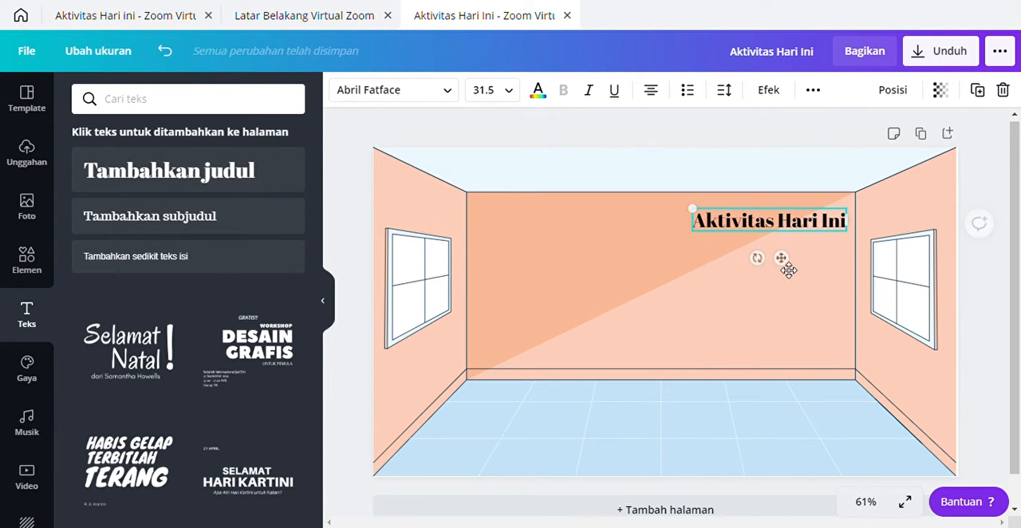
pyautogui.click(728, 355)
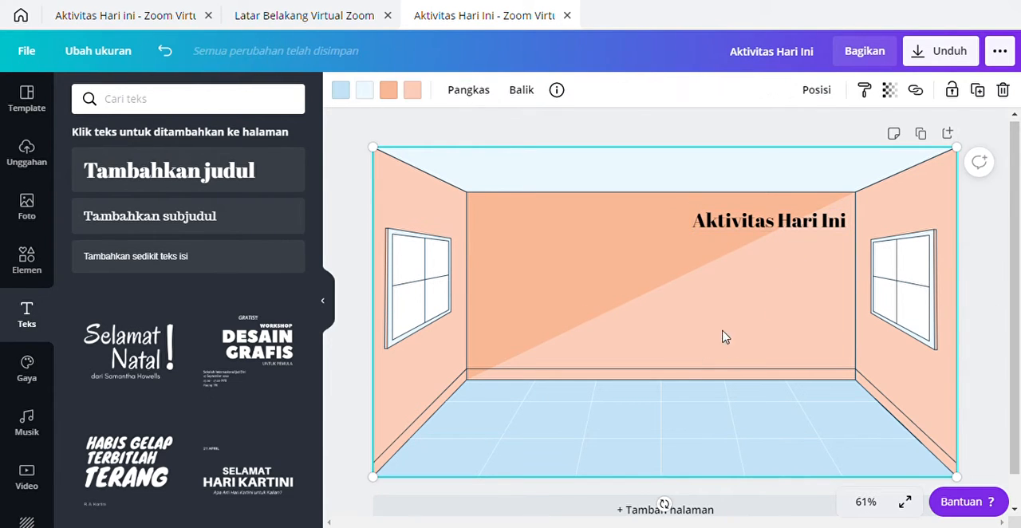
# Step: Change the heading's font to Jingleberry and enlarge it to about size 35.9, nudged closer to the back wall's upper-right corner
pyautogui.click(774, 229)
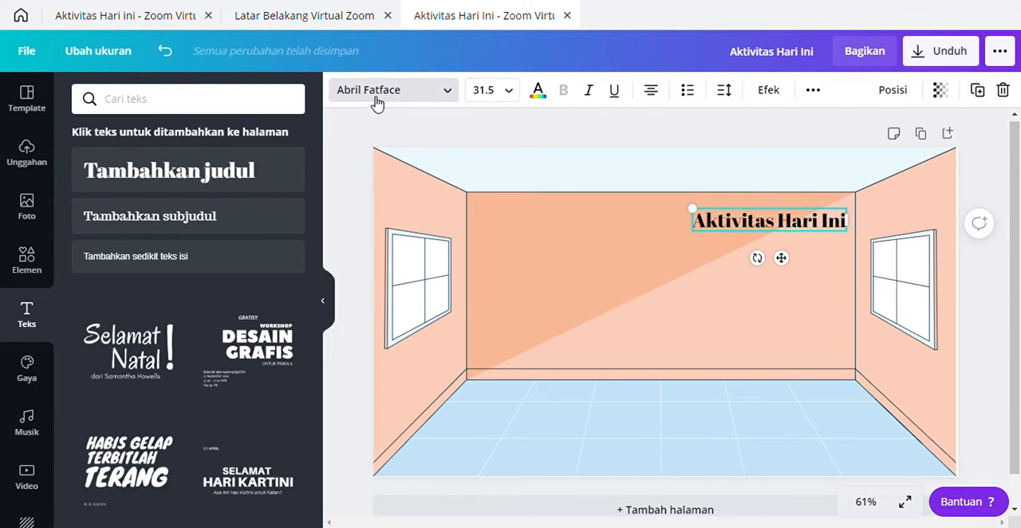
pyautogui.click(449, 95)
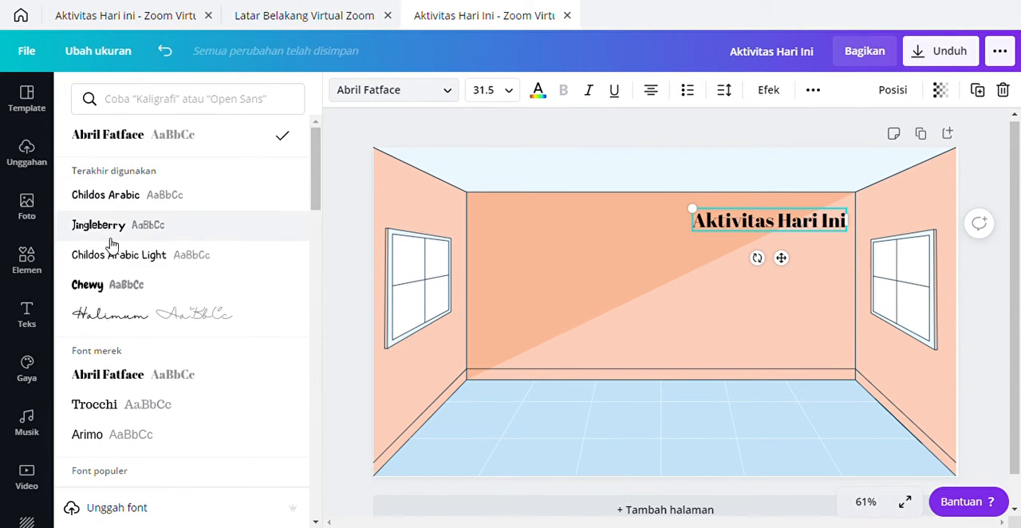
pyautogui.click(130, 100)
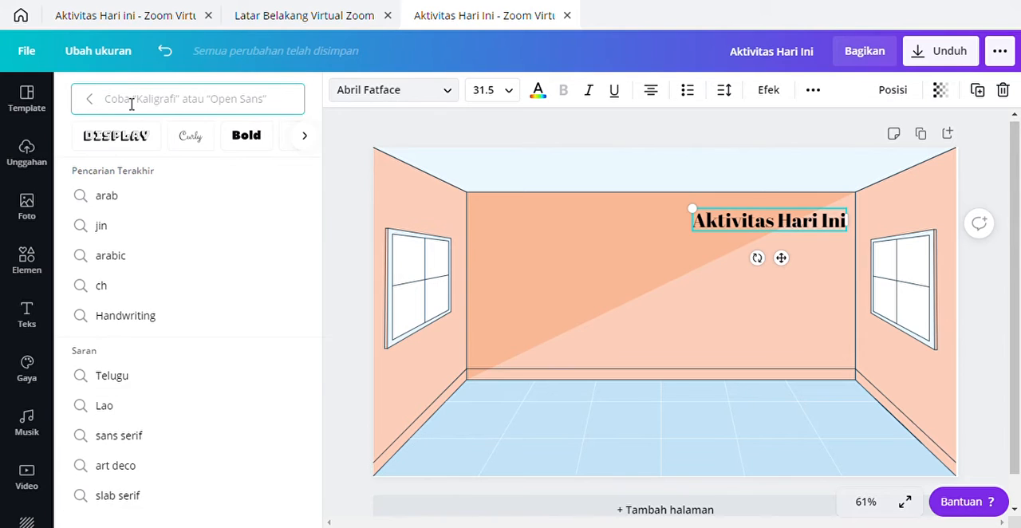
pyautogui.write('jing')
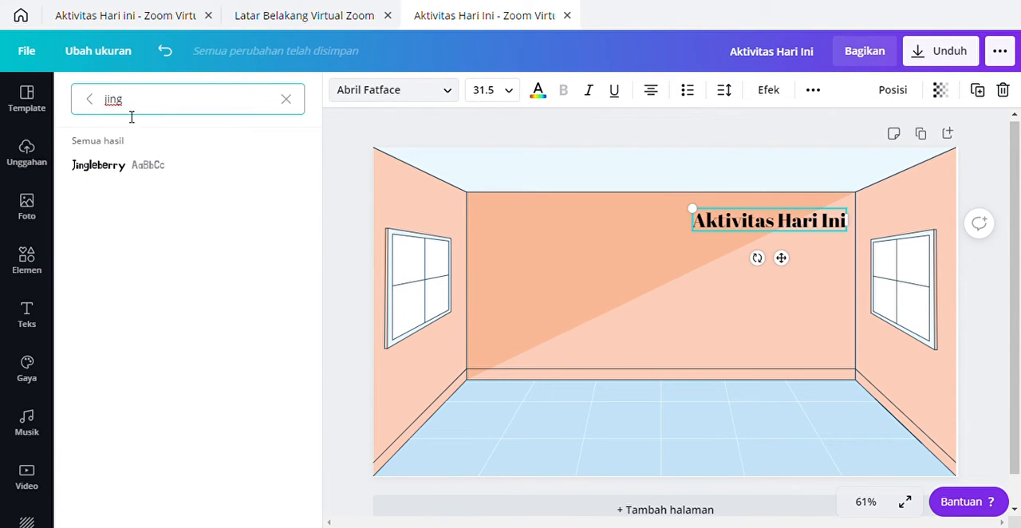
pyautogui.click(119, 166)
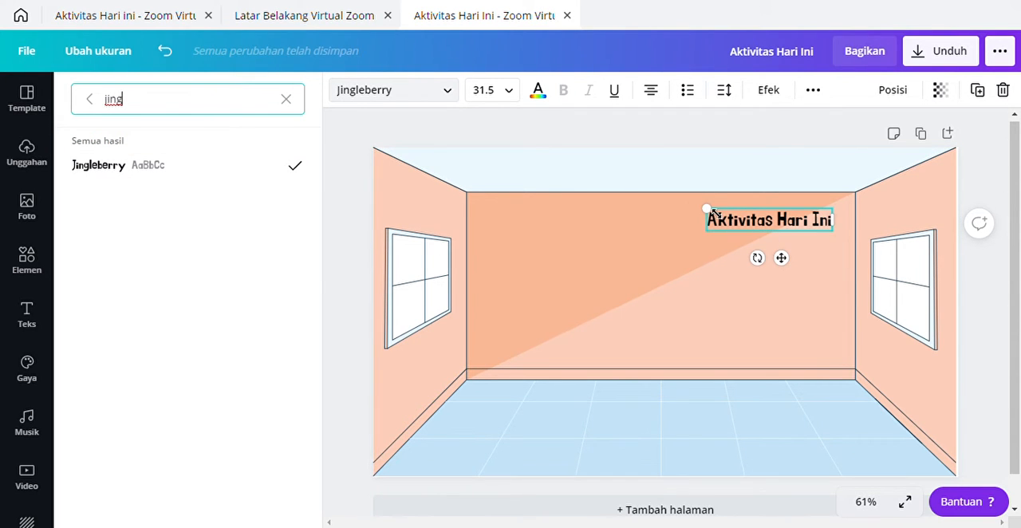
pyautogui.moveTo(709, 210); pyautogui.dragTo(687, 204)
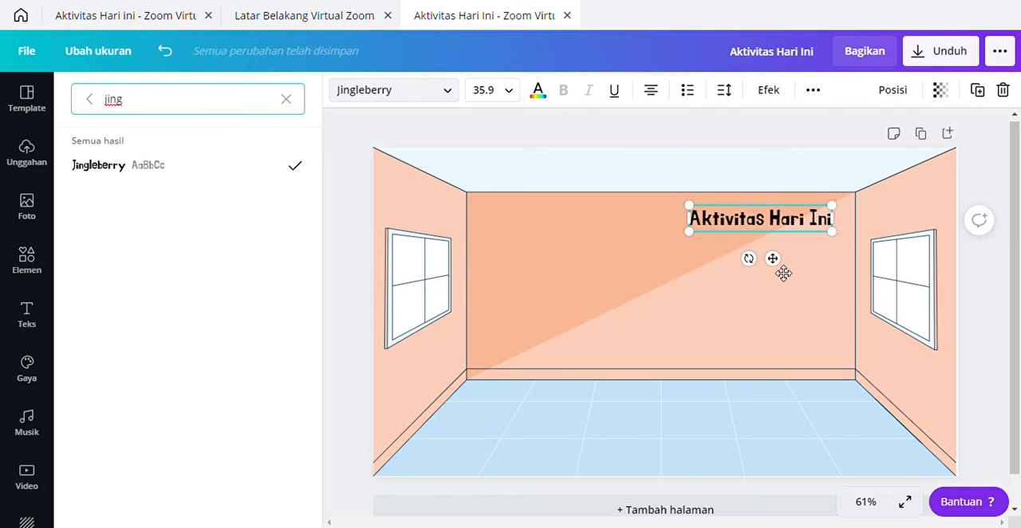
pyautogui.moveTo(780, 268); pyautogui.dragTo(789, 264)
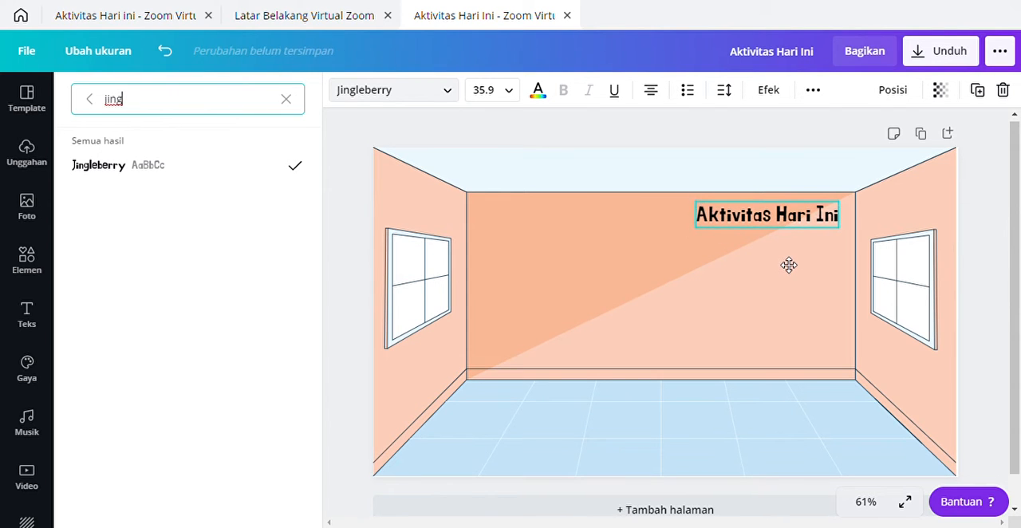
# Step: Recolour the "Aktivitas Hari Ini" heading to the custom red #E84141
pyautogui.click(542, 95)
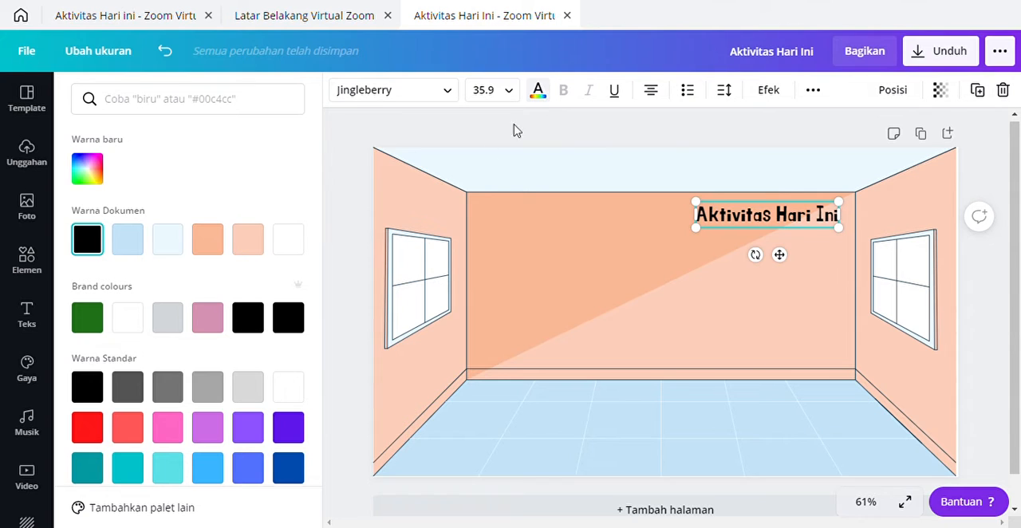
pyautogui.click(128, 437)
pyautogui.scroll(-1, 287, 435)
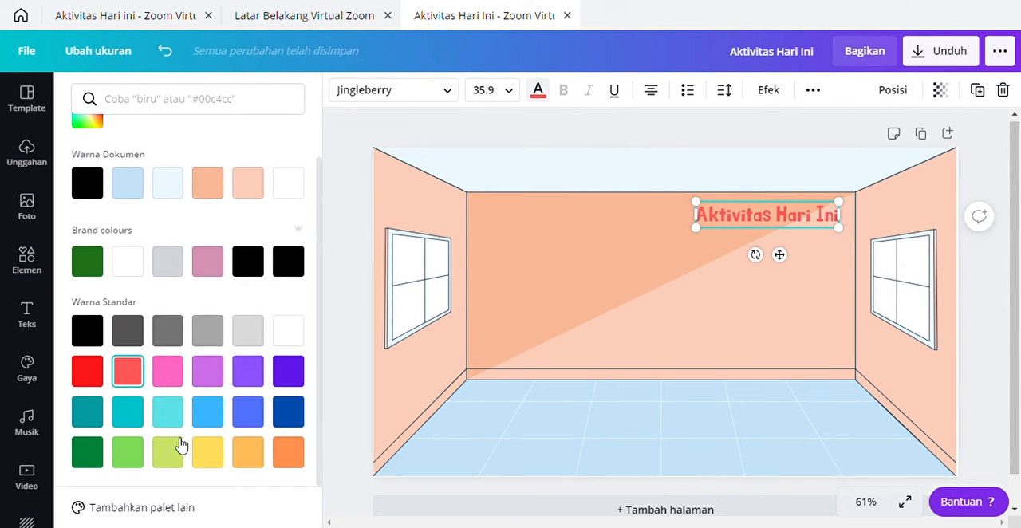
pyautogui.scroll(1, 127, 287)
pyautogui.click(89, 168)
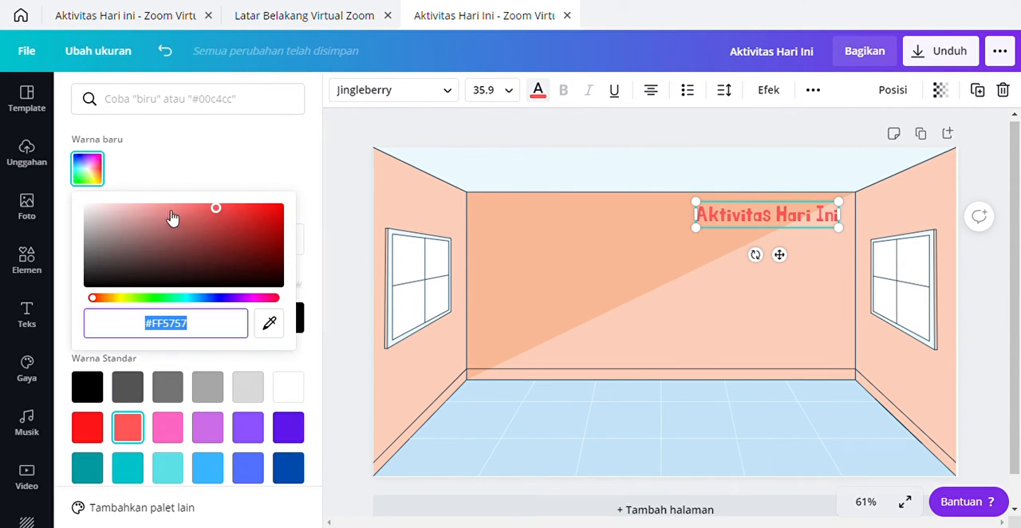
pyautogui.click(228, 211)
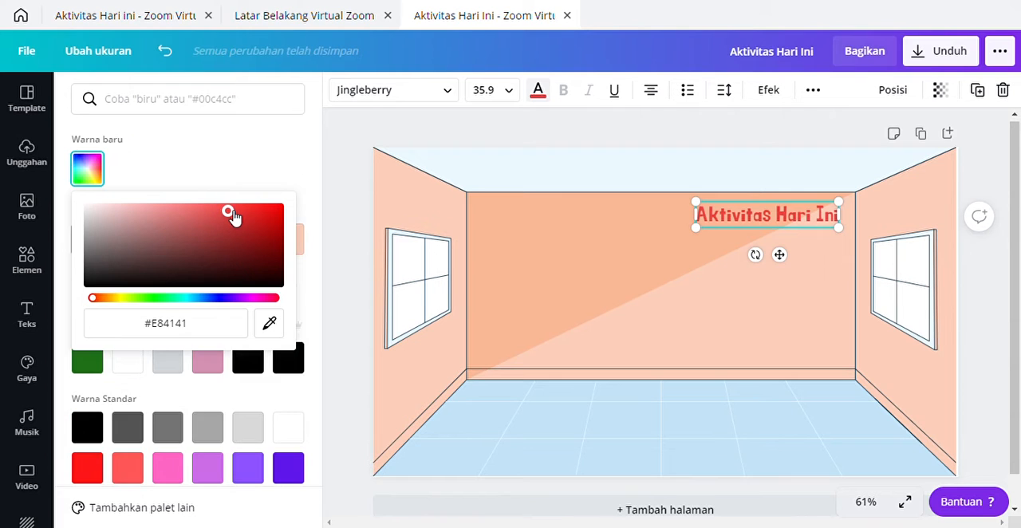
pyautogui.click(563, 285)
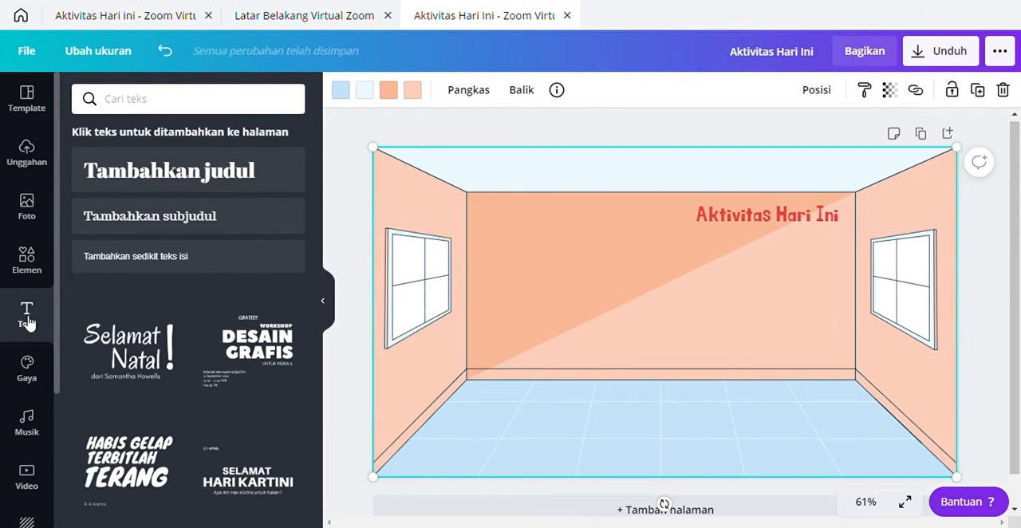
# Step: Add a subheading reading "Jurnal Pagi" just below the "Aktivitas Hari Ini" heading
pyautogui.click(130, 226)
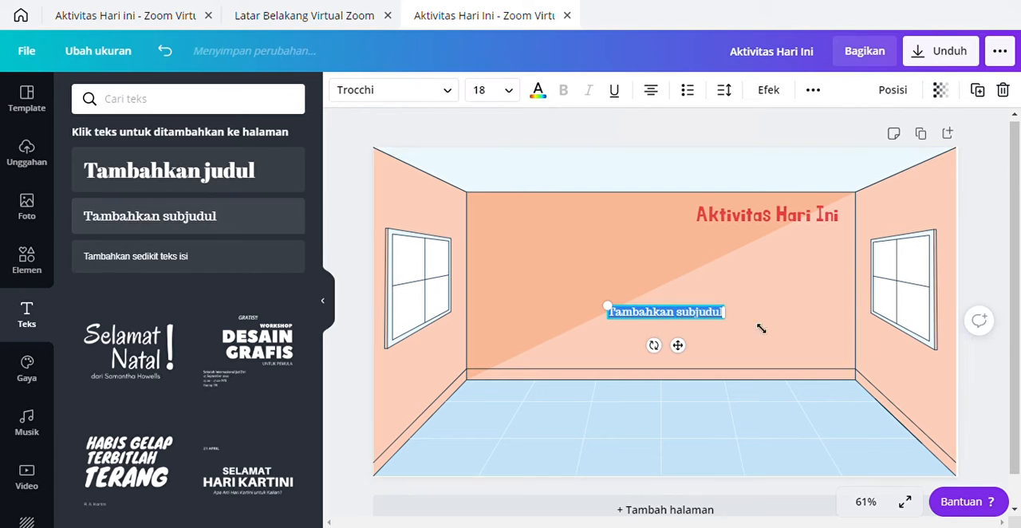
pyautogui.moveTo(680, 346); pyautogui.dragTo(772, 288)
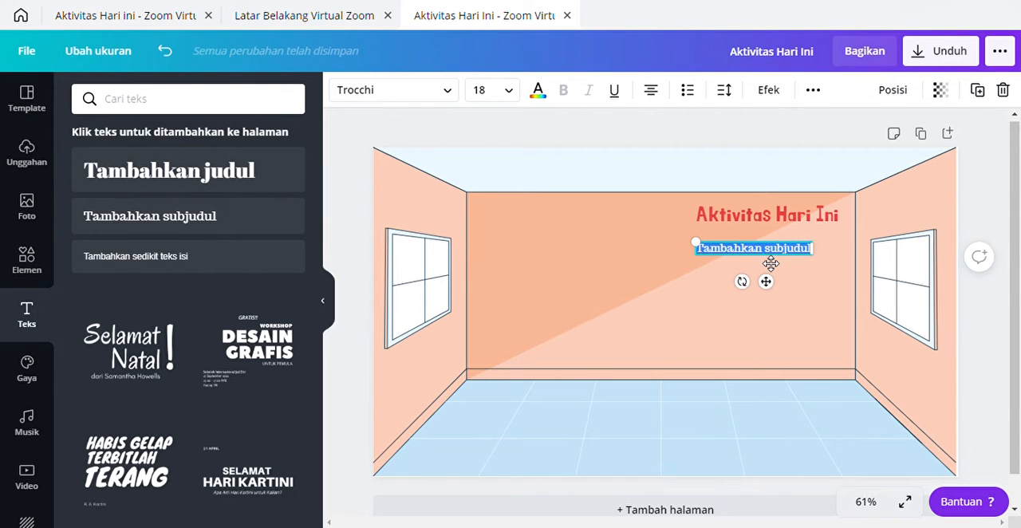
pyautogui.write('Jurnal')
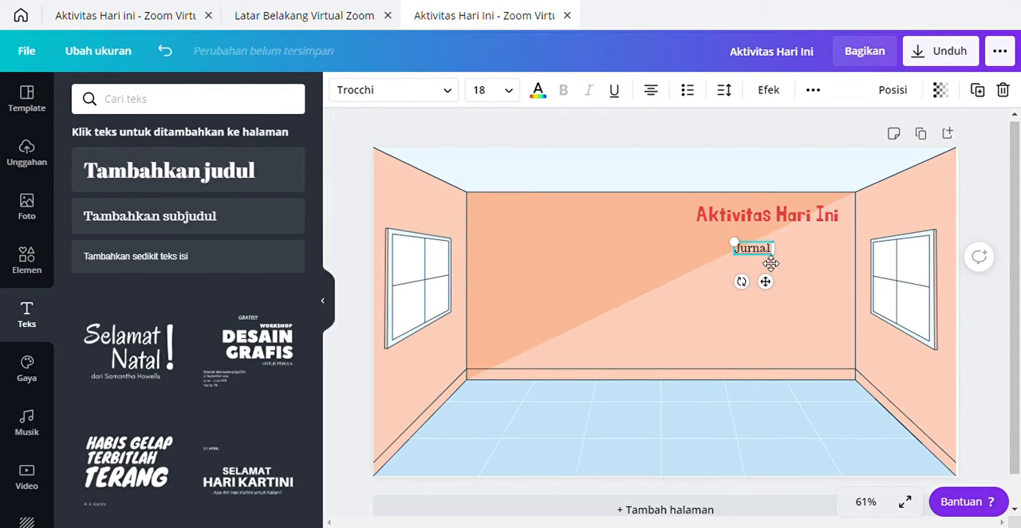
pyautogui.write(' Oagi')
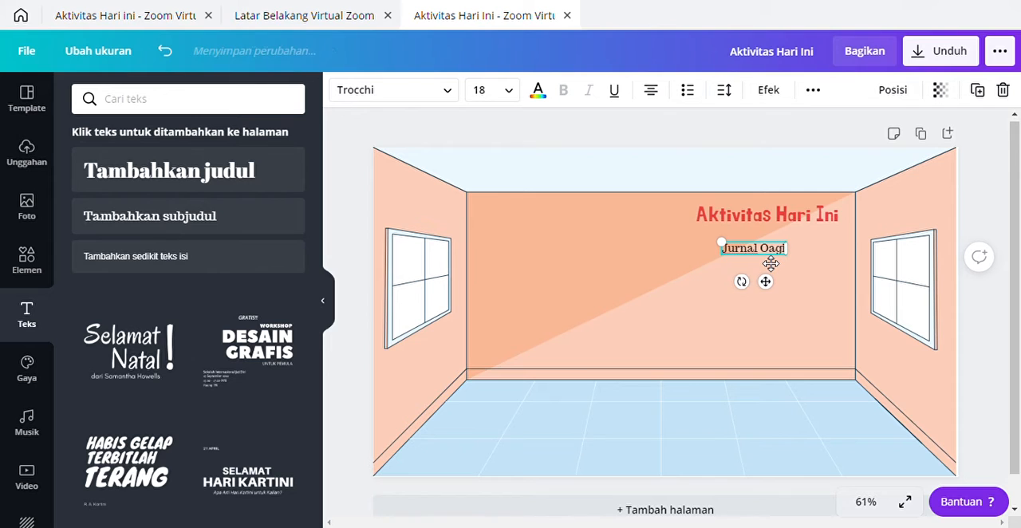
pyautogui.click(813, 319)
pyautogui.click(767, 250)
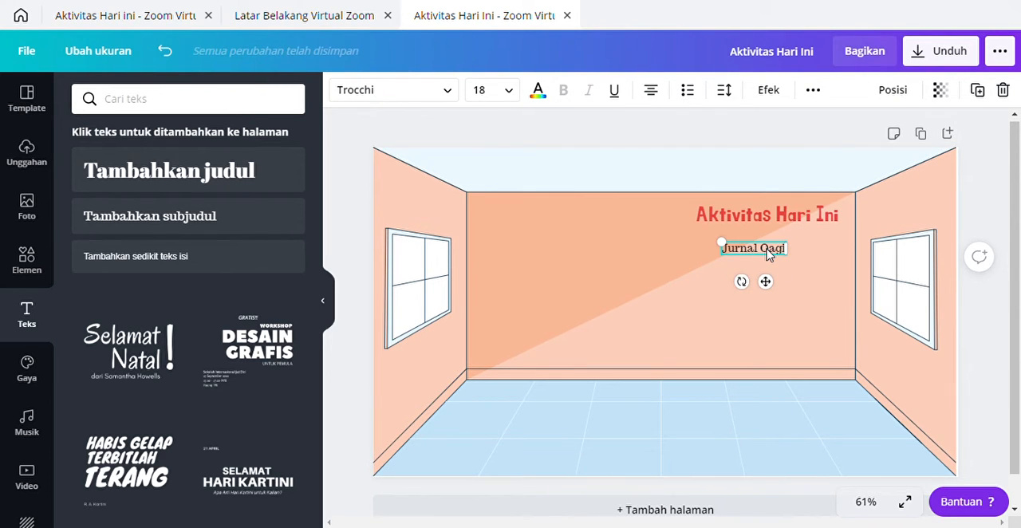
pyautogui.press('BackSpace')
pyautogui.write('P')
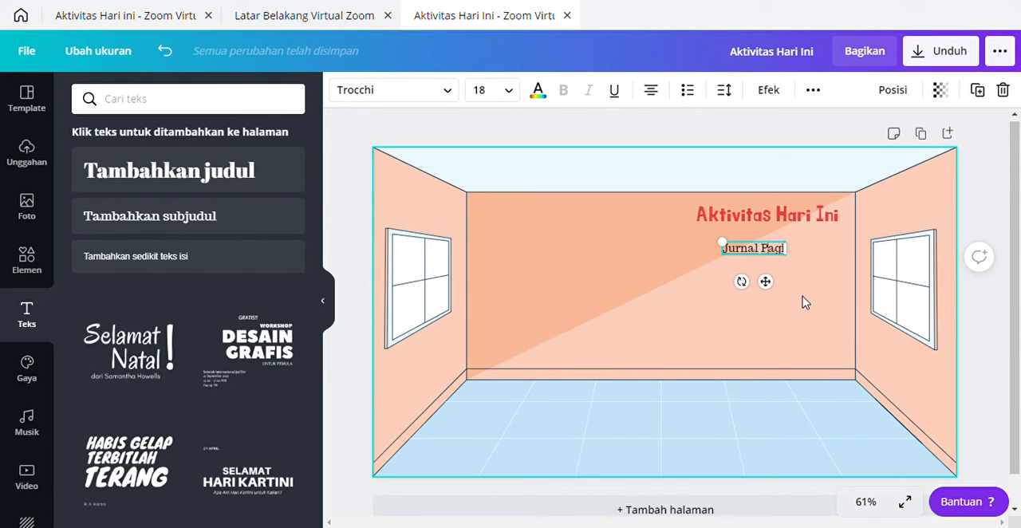
# Step: Enlarge the "Jurnal Pagi" text to about size 24.2
pyautogui.click(770, 280)
pyautogui.click(753, 248)
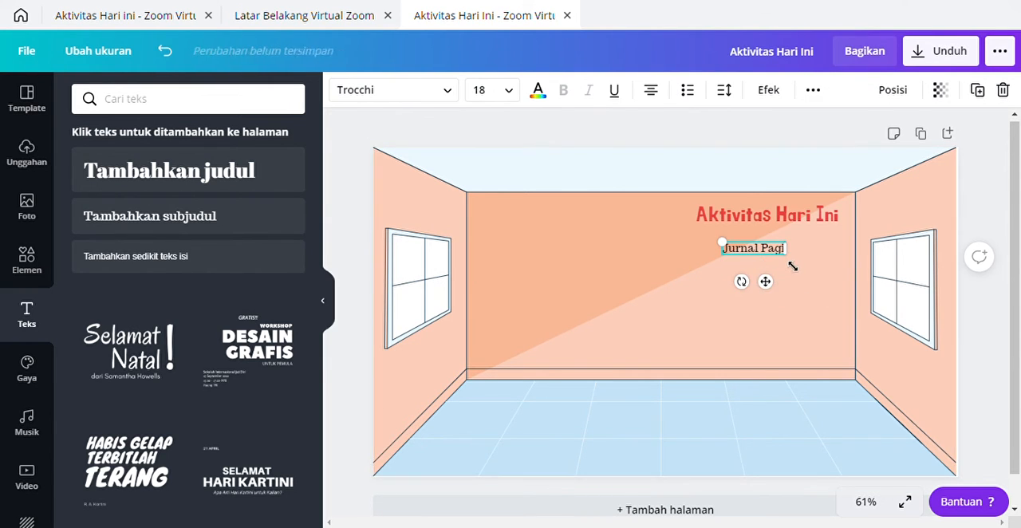
pyautogui.moveTo(792, 264); pyautogui.dragTo(806, 296)
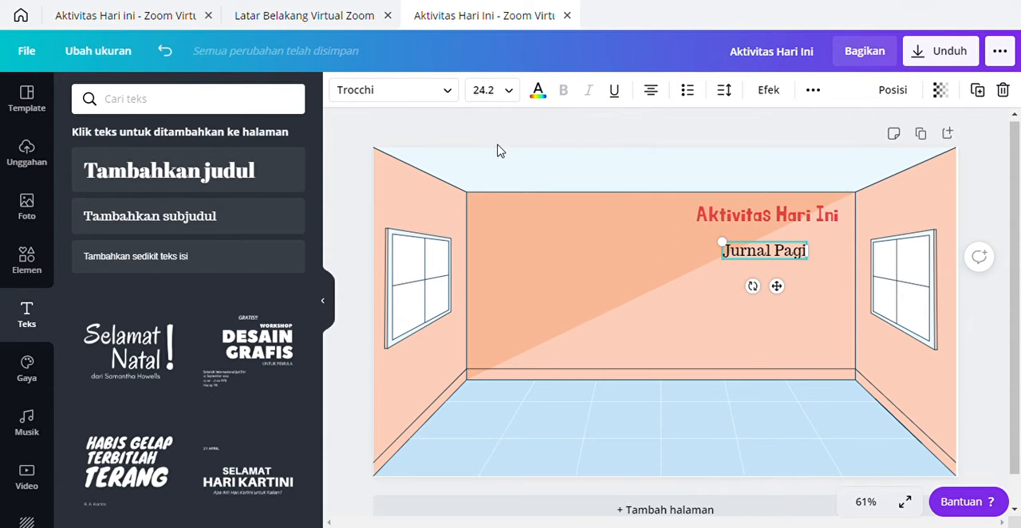
# Step: Search the fonts for "ara" and change the "Jurnal Pagi" text to Childos Arabic
pyautogui.click(450, 94)
pyautogui.write('jing')
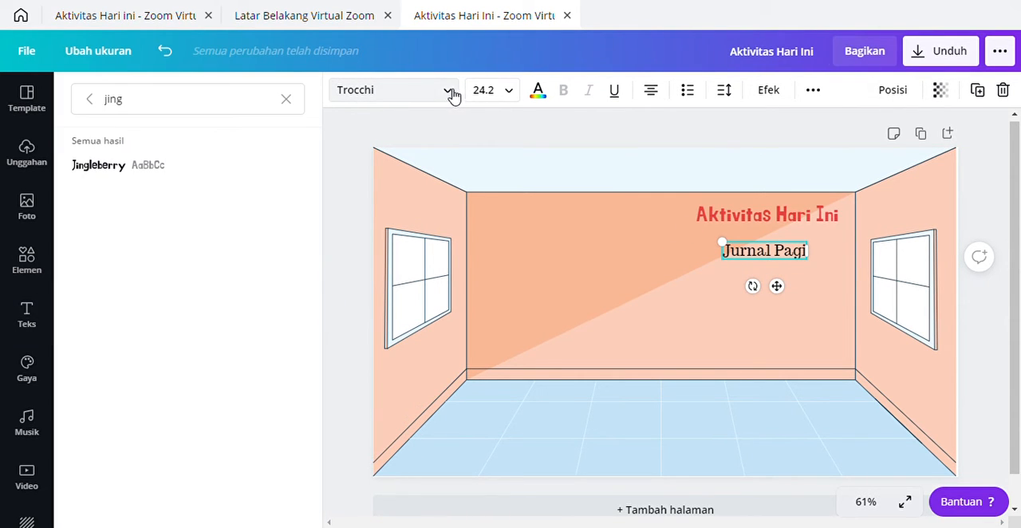
pyautogui.click(154, 113)
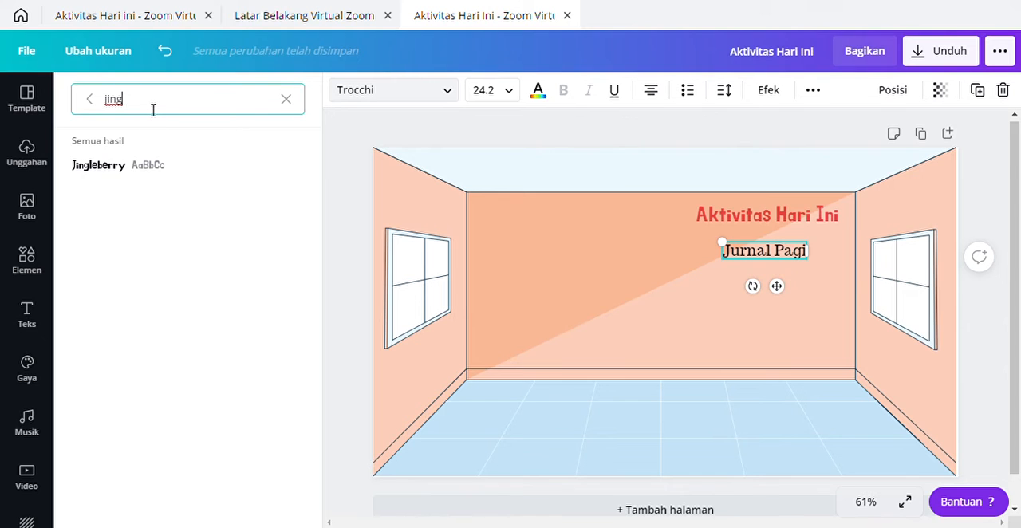
pyautogui.press('BackSpace')
pyautogui.press('BackSpace')
pyautogui.press('BackSpace')
pyautogui.press('BackSpace')
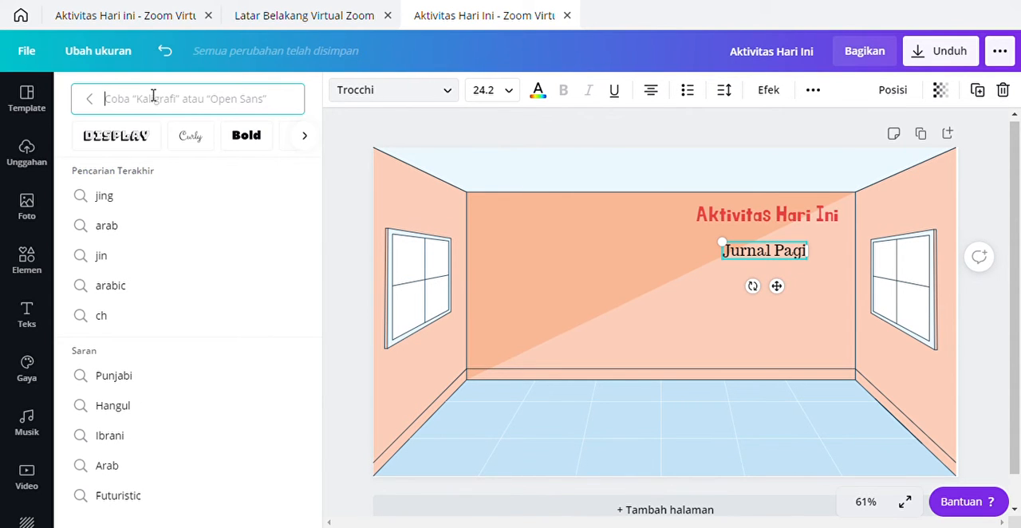
pyautogui.click(375, 93)
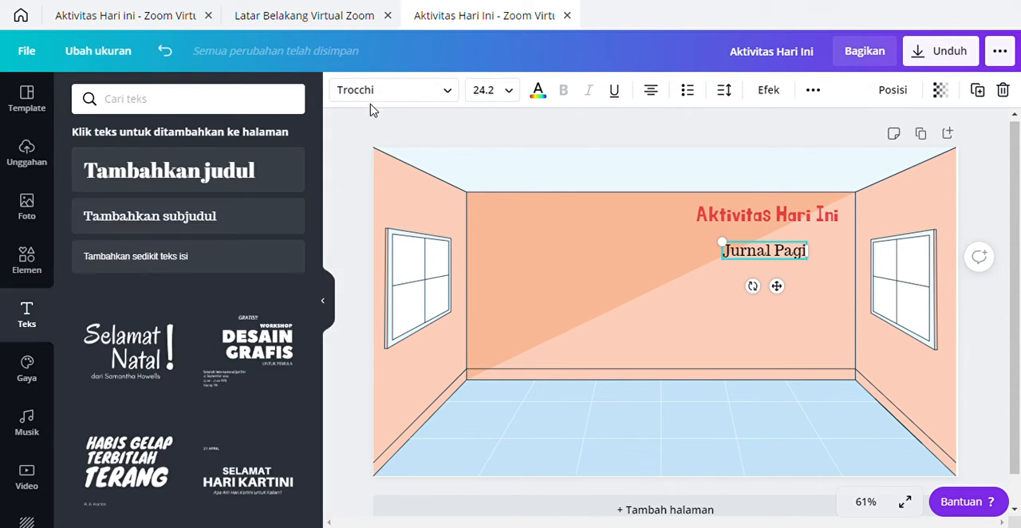
pyautogui.click(376, 93)
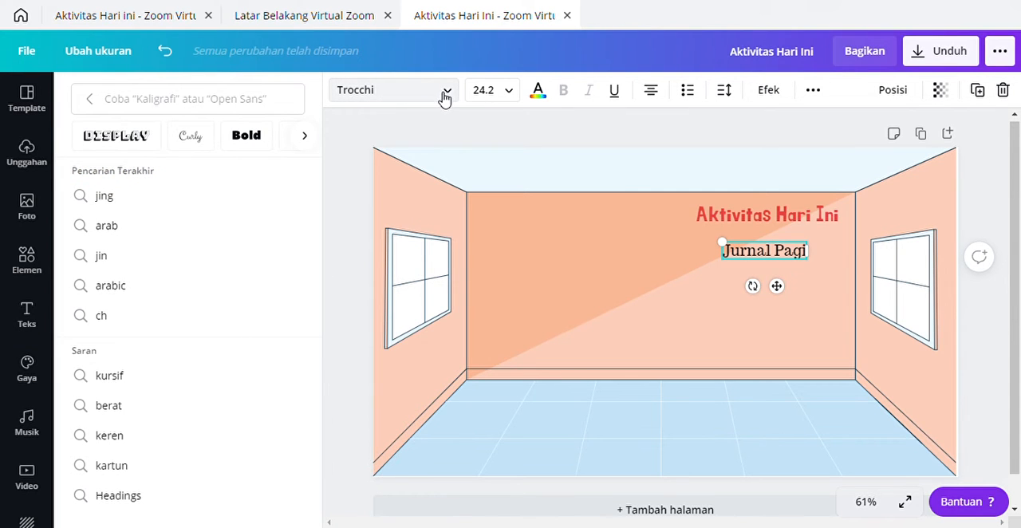
pyautogui.click(445, 94)
pyautogui.click(445, 94)
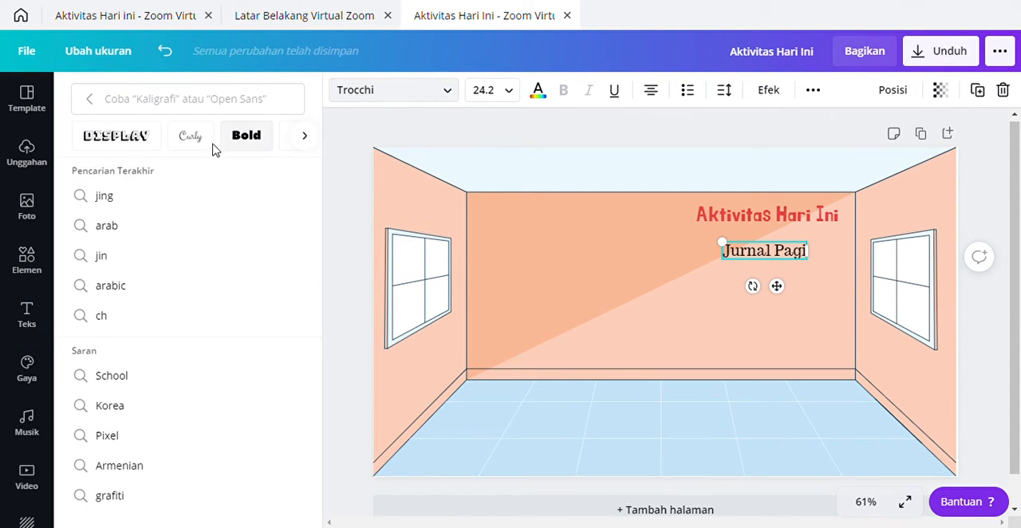
pyautogui.write('ara')
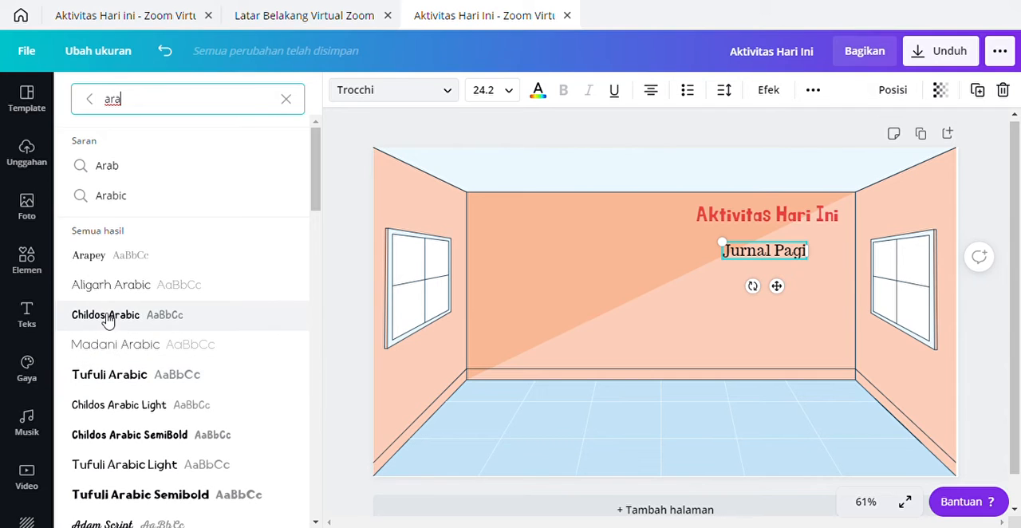
pyautogui.click(112, 322)
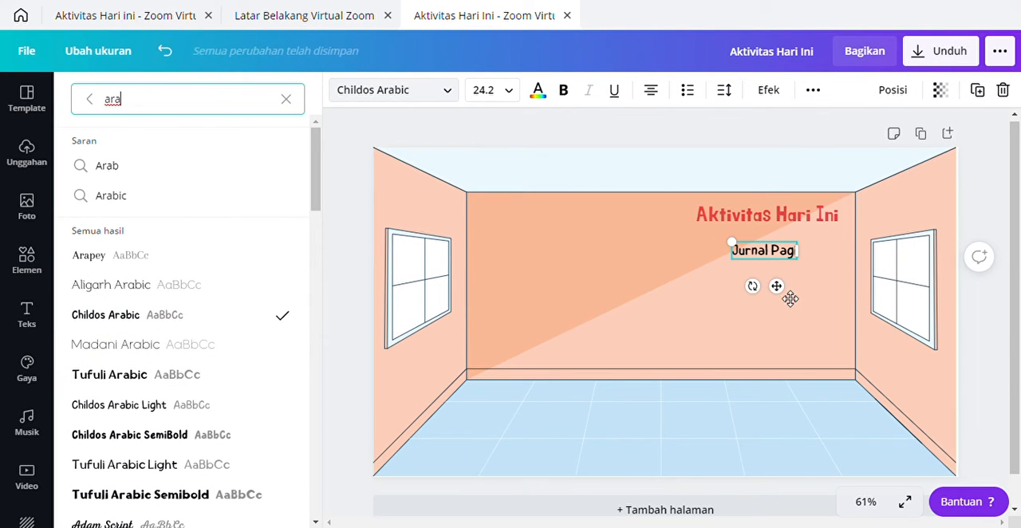
# Step: Shift "Jurnal Pagi" leftward under the heading and turn it into a bulleted list item
pyautogui.moveTo(776, 286); pyautogui.dragTo(754, 295)
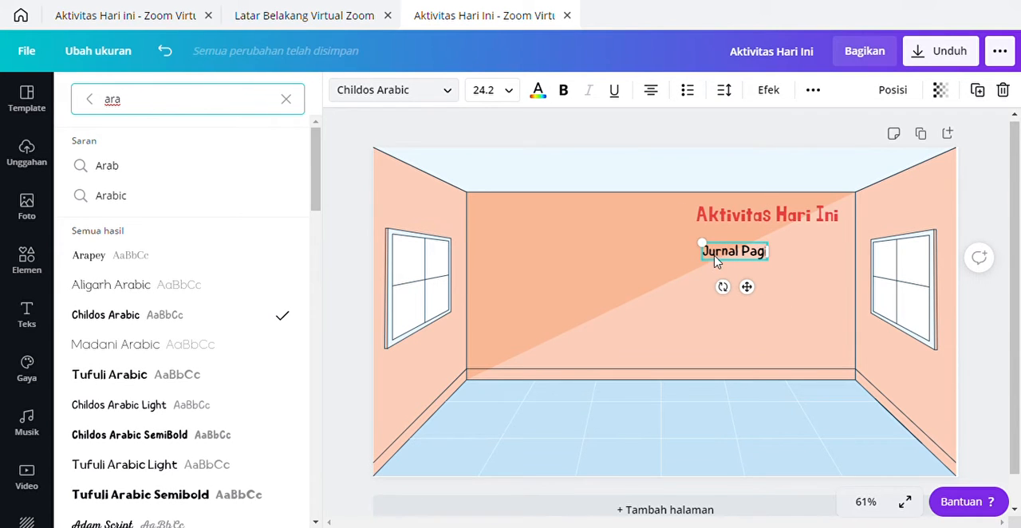
pyautogui.click(711, 256)
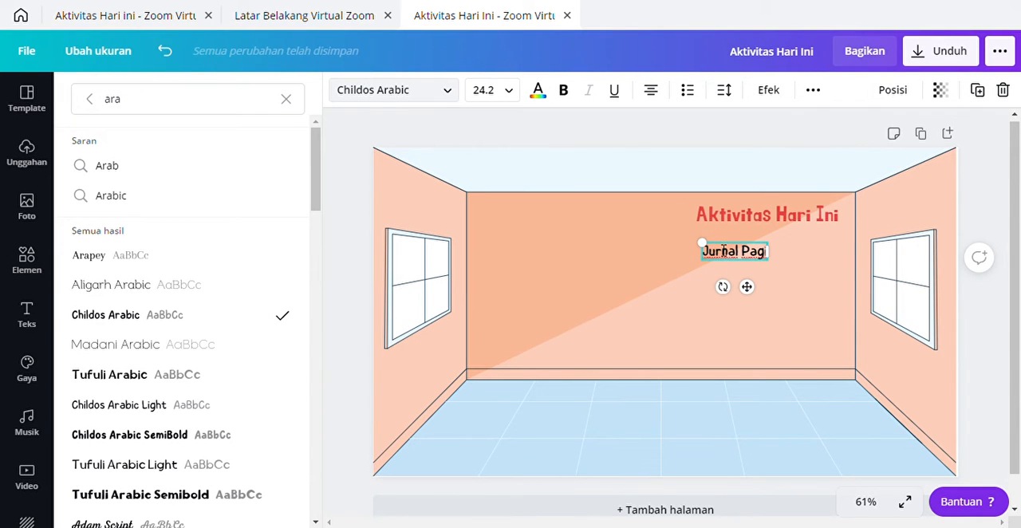
pyautogui.press('Delete')
pyautogui.write('J')
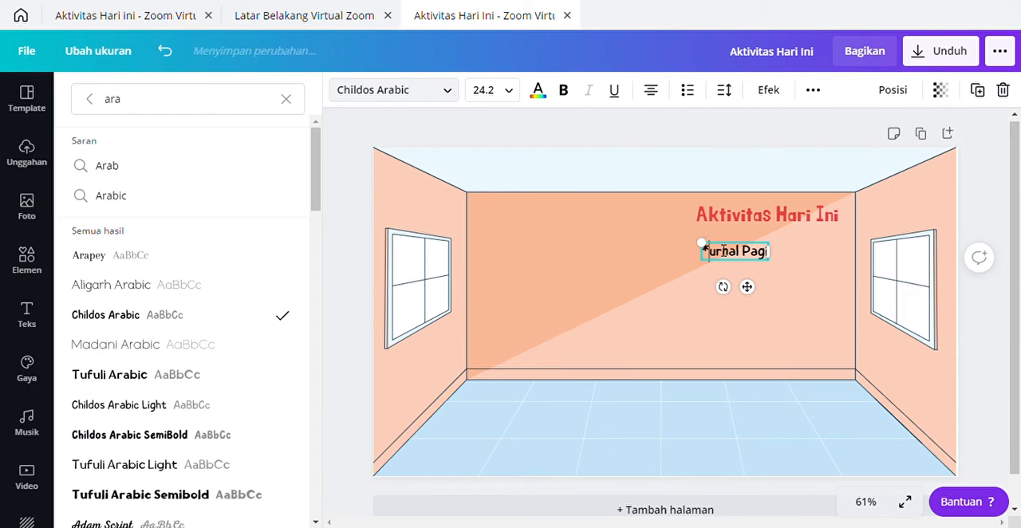
pyautogui.hotkey('ctrl', 'shift', '8')
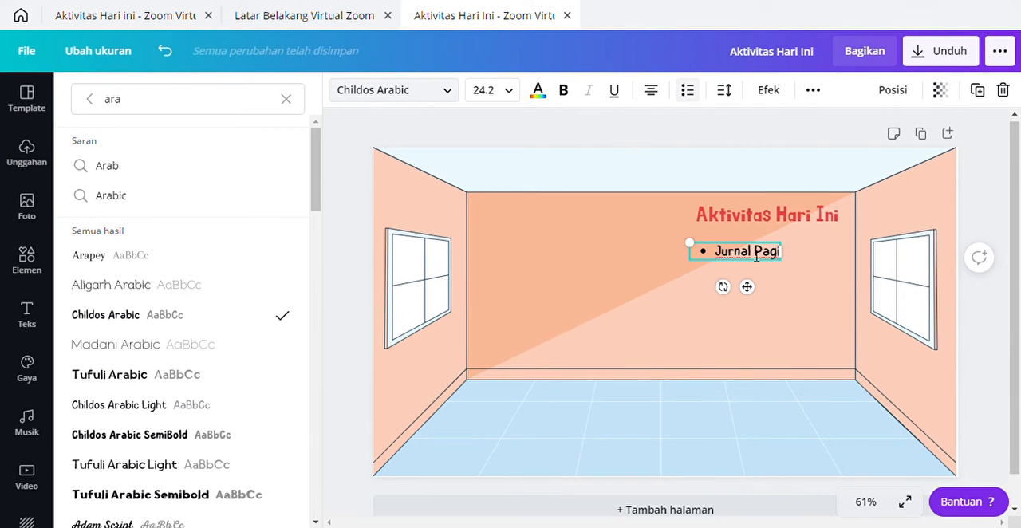
pyautogui.click(823, 317)
# Step: Enlarge the "Aktivitas Hari Ini" heading to about size 39 and nudge it slightly toward the back wall's right edge
pyautogui.click(768, 250)
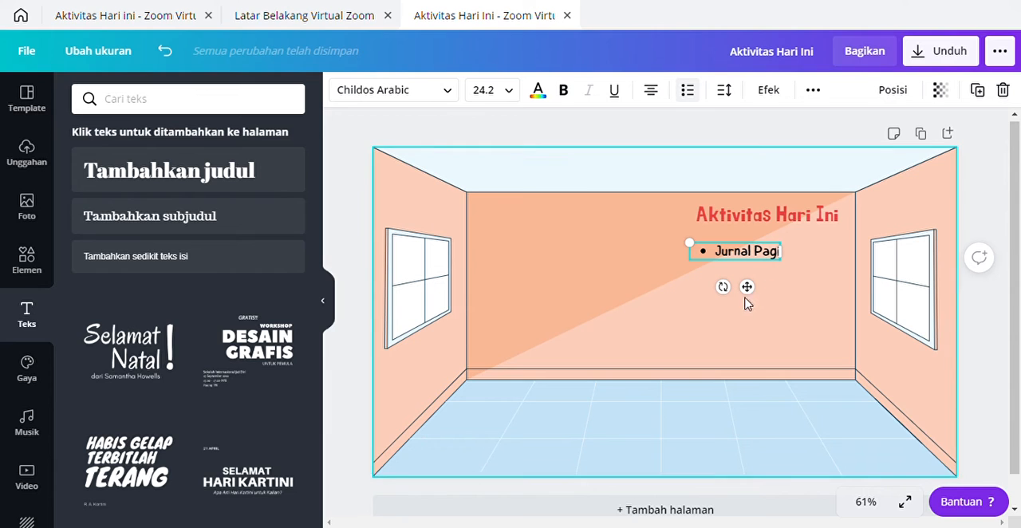
pyautogui.click(765, 220)
pyautogui.moveTo(702, 232)
pyautogui.mouseDown()
pyautogui.moveTo(680, 237)
pyautogui.moveTo(690, 234)
pyautogui.mouseUp()
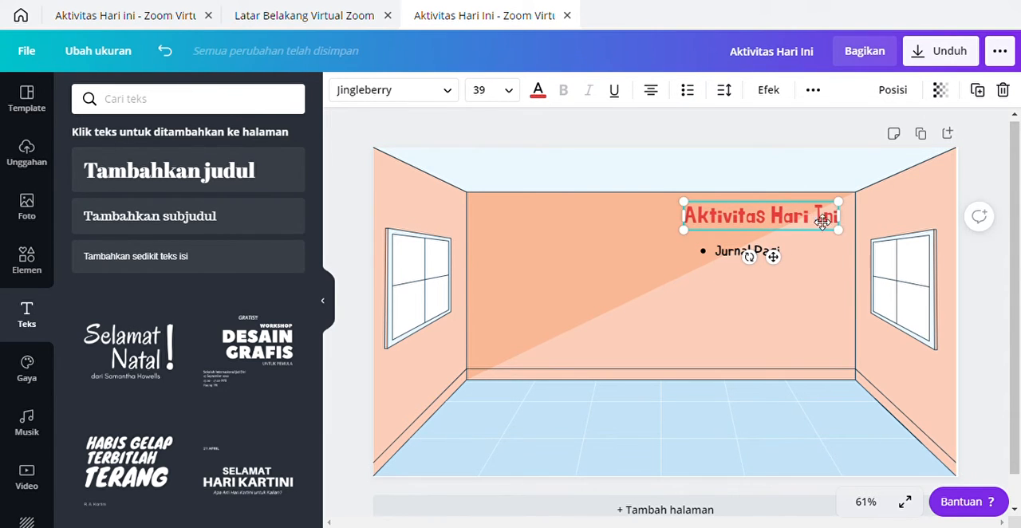
pyautogui.moveTo(813, 222); pyautogui.dragTo(820, 224)
# Step: Enlarge the bulleted "Jurnal Pagi" text to about size 26.5 and nudge it into place under the heading
pyautogui.click(767, 253)
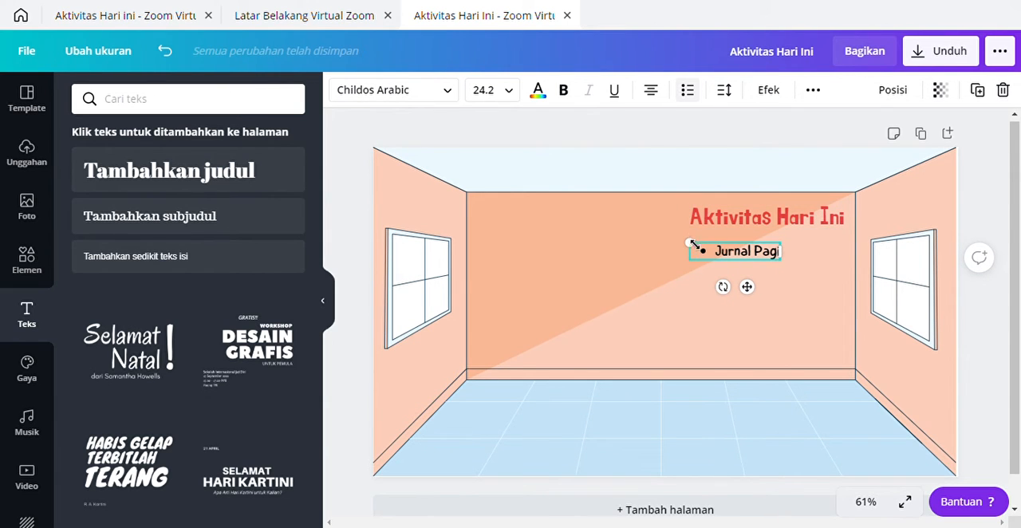
pyautogui.moveTo(694, 245); pyautogui.dragTo(685, 243)
pyautogui.click(814, 312)
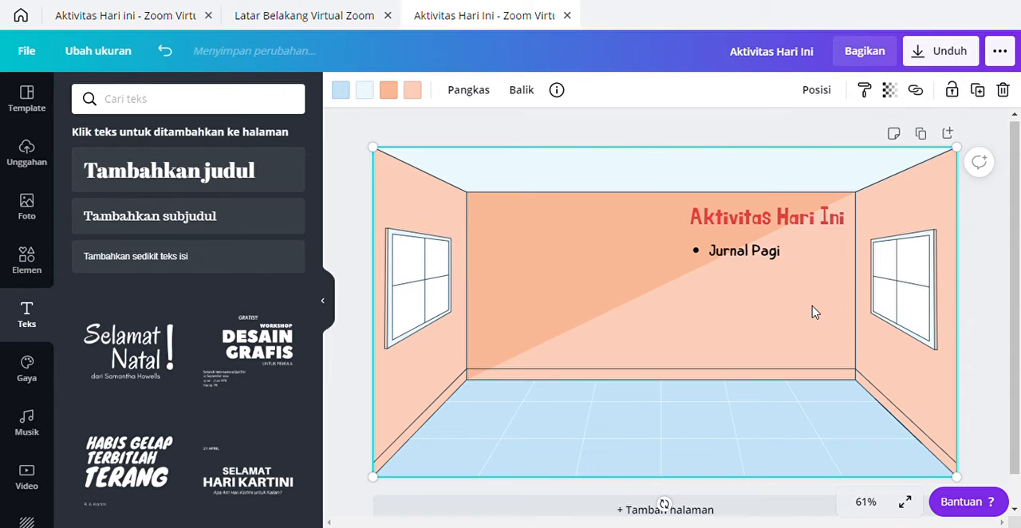
pyautogui.click(735, 254)
pyautogui.moveTo(742, 290); pyautogui.dragTo(755, 297)
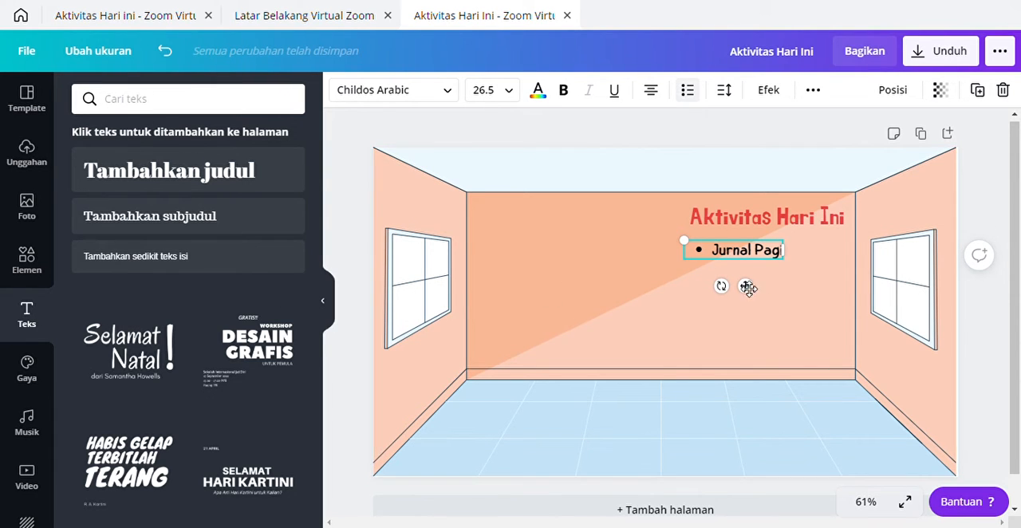
pyautogui.click(822, 310)
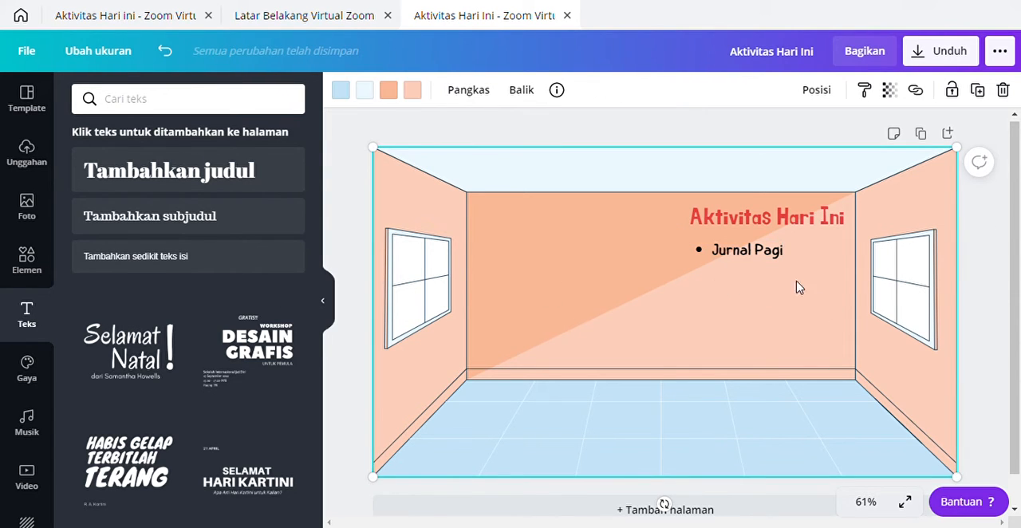
# Step: Try to duplicate the bulleted "Jurnal Pagi" text by copying and pasting it on the page
pyautogui.rightClick(715, 254)
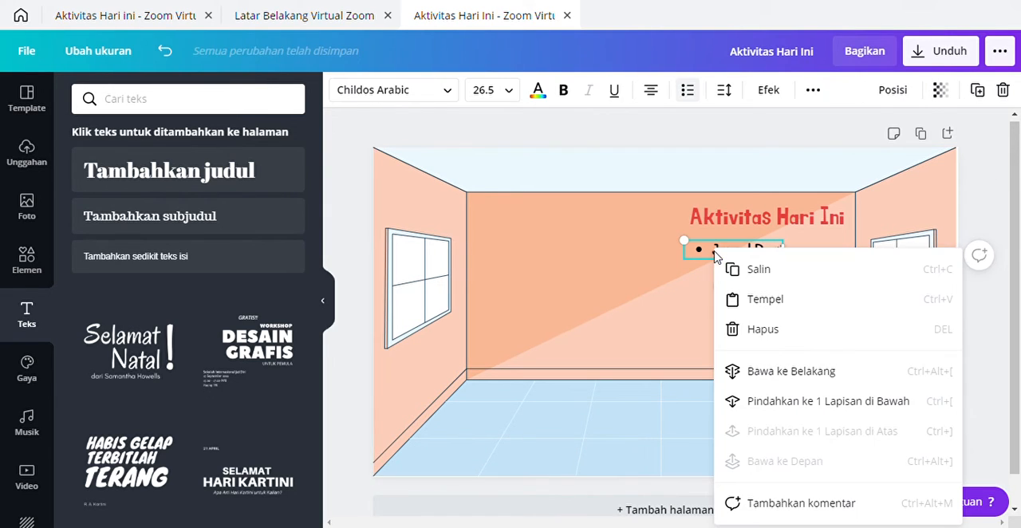
pyautogui.click(754, 272)
pyautogui.rightClick(724, 281)
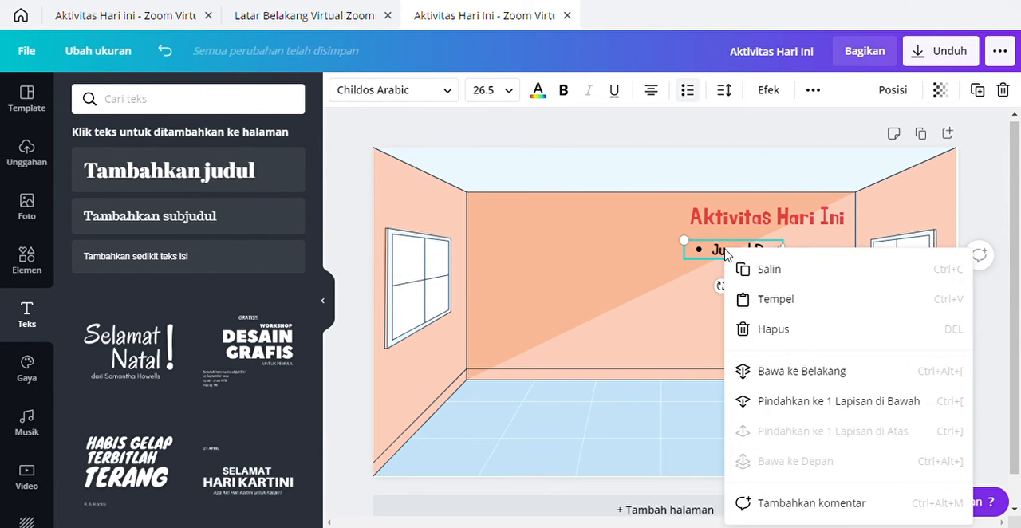
pyautogui.click(776, 307)
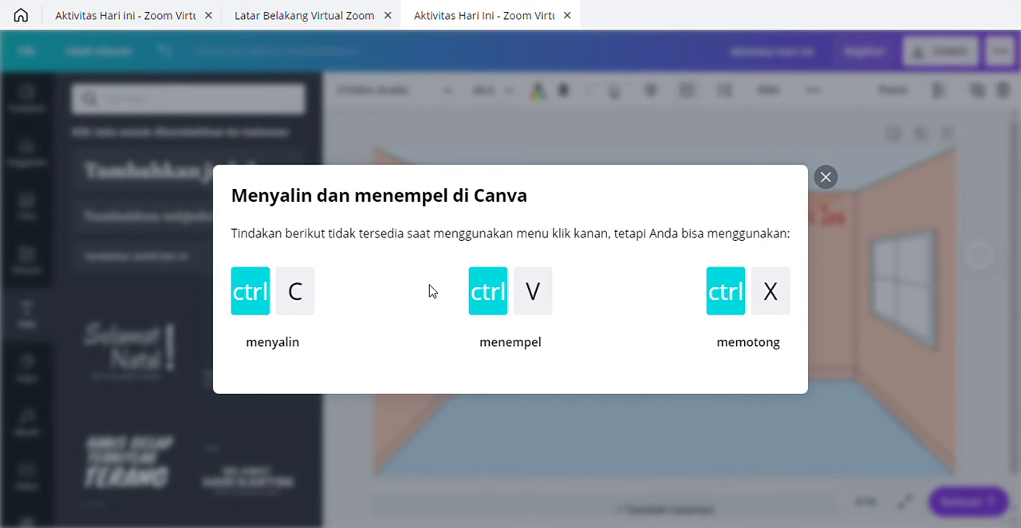
pyautogui.click(825, 177)
# Step: Copy and paste the bulleted "Jurnal Pagi" text, then align the duplicate directly beneath the original
pyautogui.rightClick(726, 252)
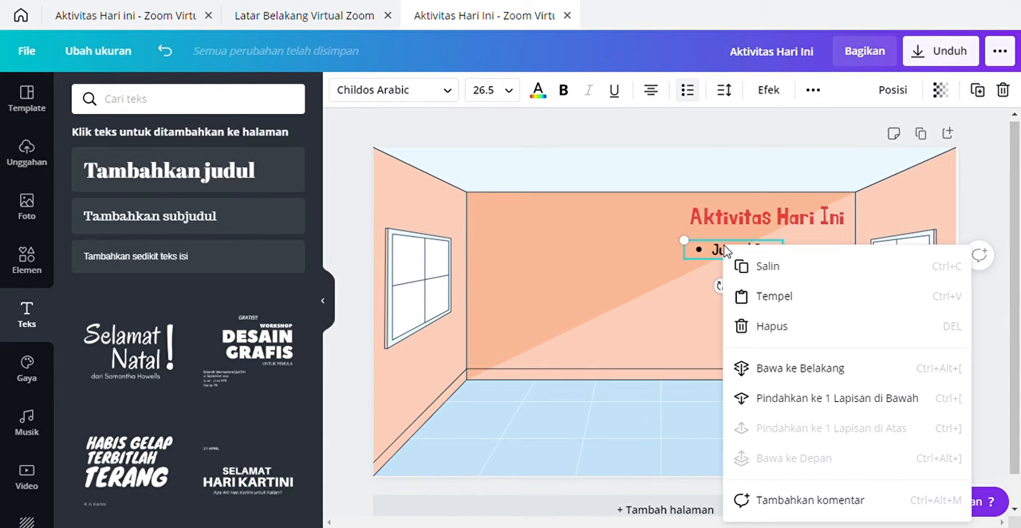
pyautogui.click(770, 267)
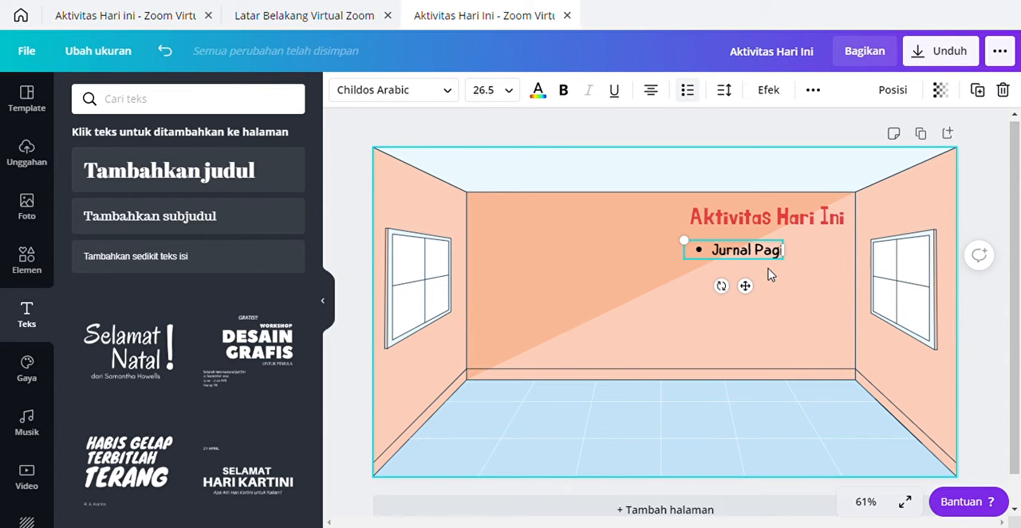
pyautogui.hotkey('ctrl', 'v')
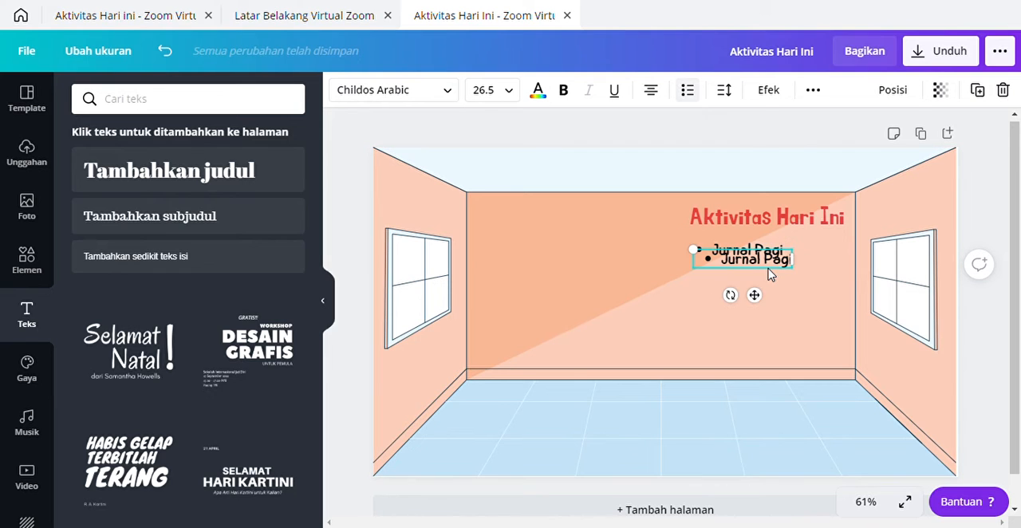
pyautogui.moveTo(754, 295); pyautogui.dragTo(753, 319)
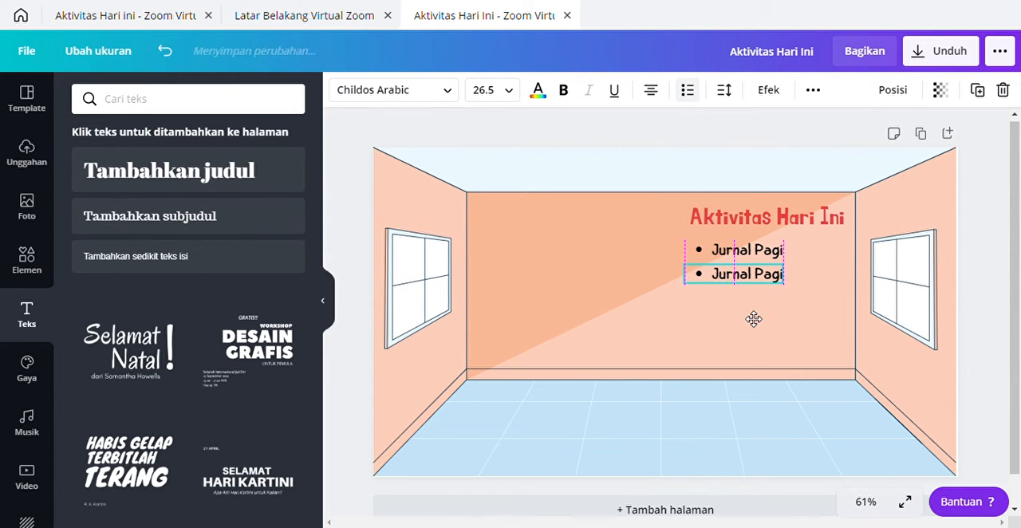
# Step: Replace the lower "Jurnal Pagi" copy's wording so the second bullet reads "Sholat Dhuhai"
pyautogui.click(723, 276)
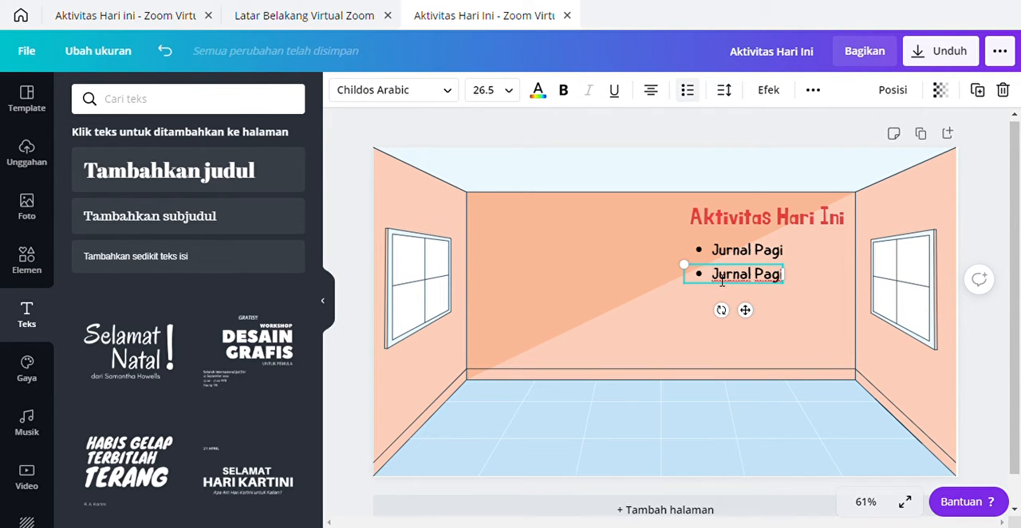
pyautogui.moveTo(714, 277); pyautogui.dragTo(785, 281)
pyautogui.press('BackSpace')
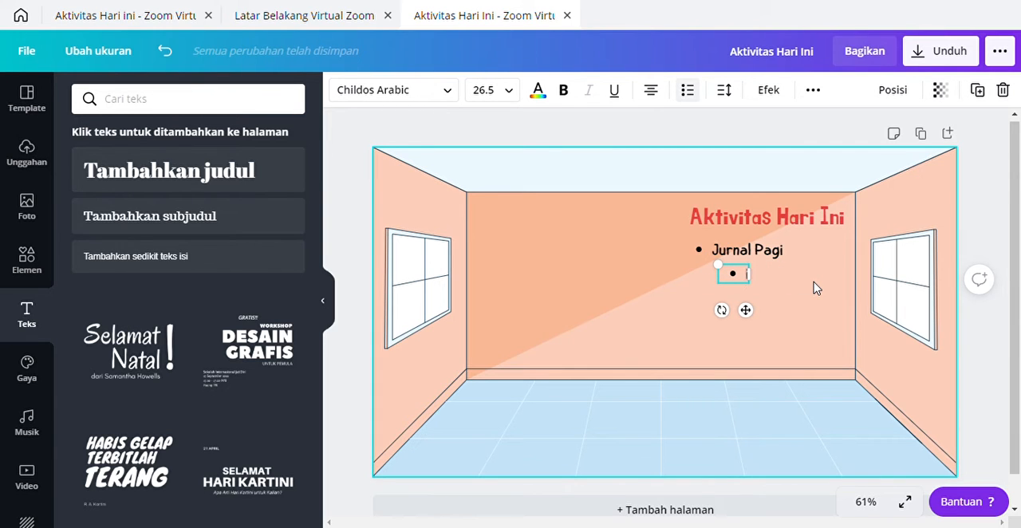
pyautogui.write('Shol')
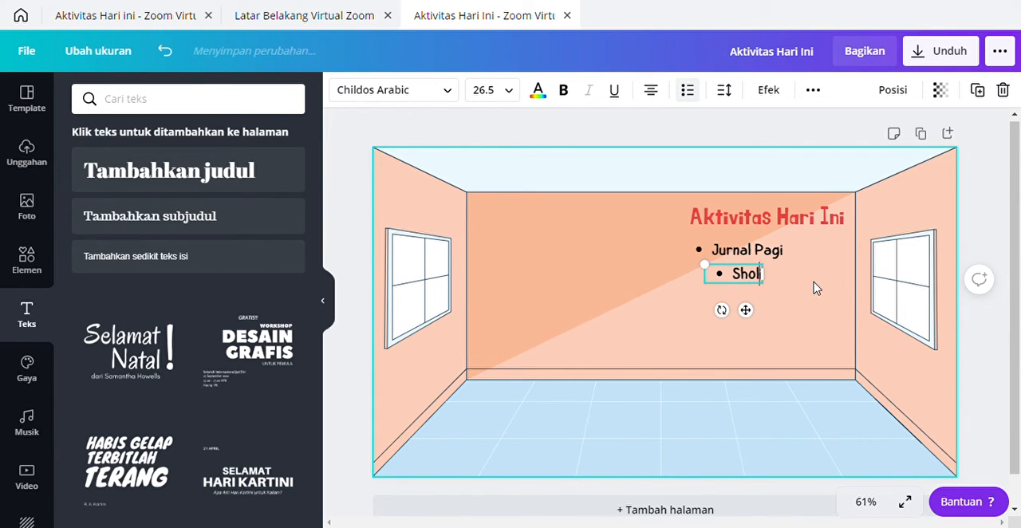
pyautogui.write('at Dihuha')
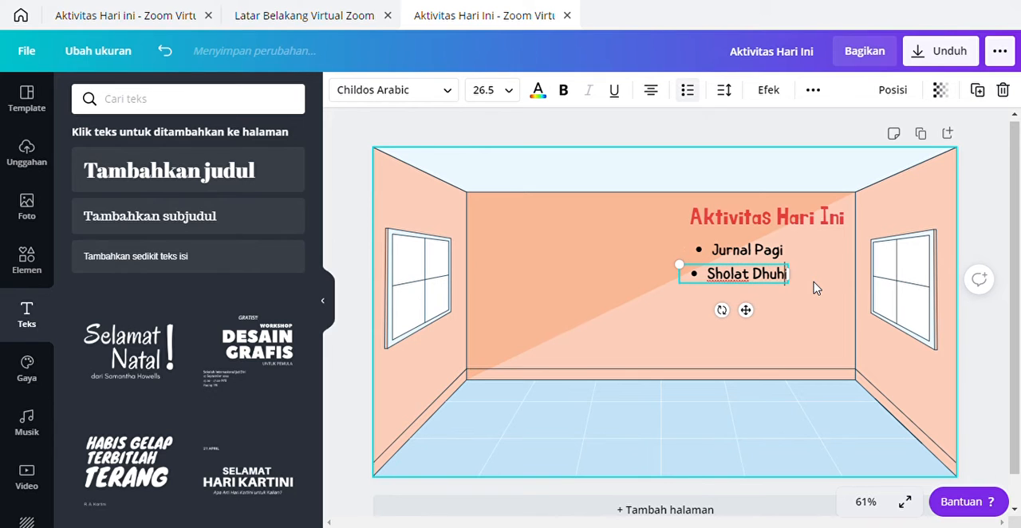
pyautogui.click(811, 343)
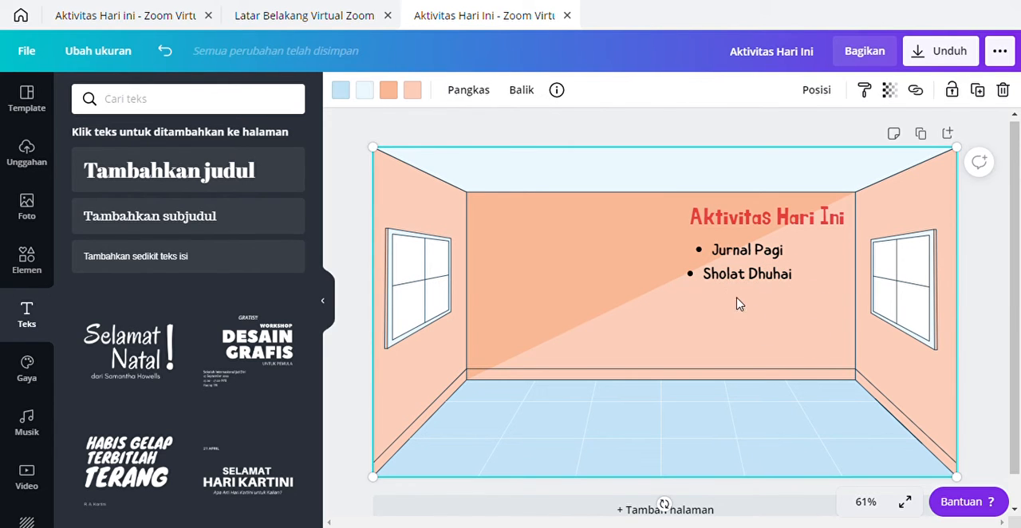
# Step: Shift the "Sholat Dhuhai" bullet slightly right and down so its bullet lines up with "Jurnal Pagi"
pyautogui.click(738, 276)
pyautogui.moveTo(754, 317)
pyautogui.mouseDown()
pyautogui.moveTo(755, 306)
pyautogui.moveTo(763, 319)
pyautogui.mouseUp()
pyautogui.click(800, 322)
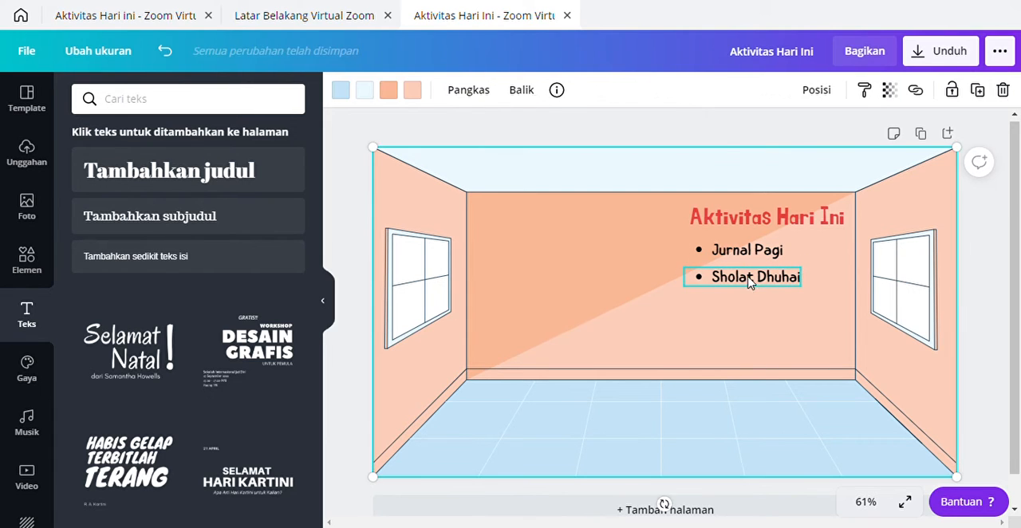
# Step: Duplicate the "Sholat Dhuhai" bullet and place the copy below it, aligned with the other list items
pyautogui.click(749, 283)
pyautogui.rightClick(749, 283)
pyautogui.click(796, 275)
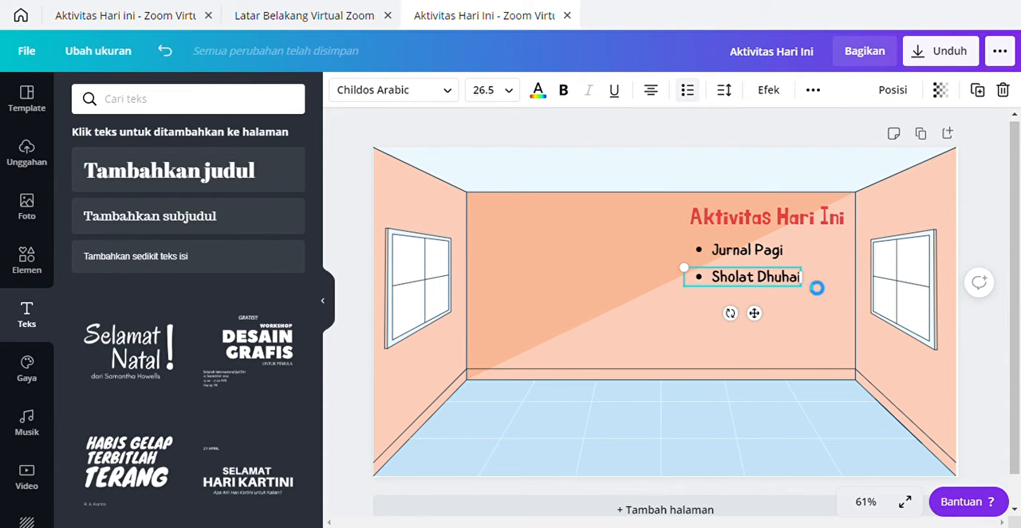
pyautogui.hotkey('ctrl', 'v')
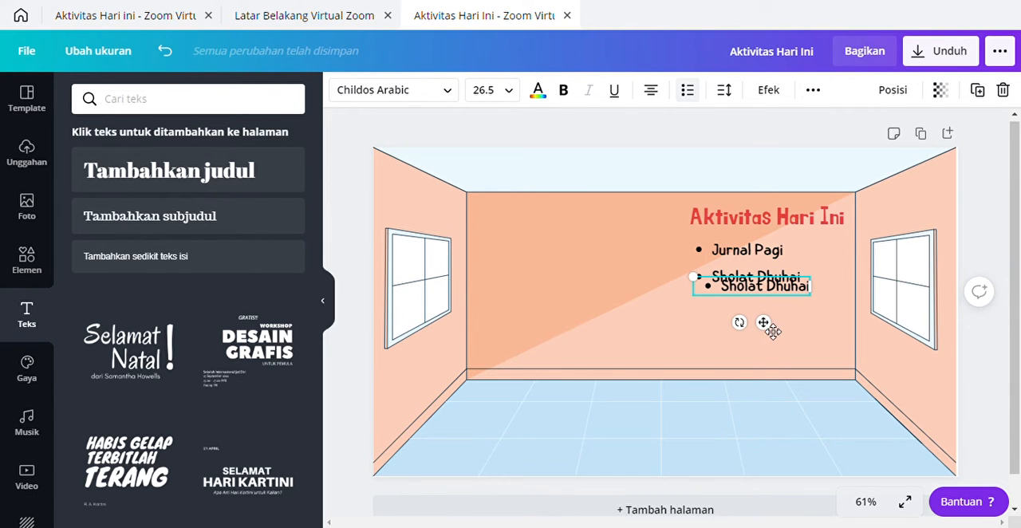
pyautogui.moveTo(768, 327); pyautogui.dragTo(766, 356)
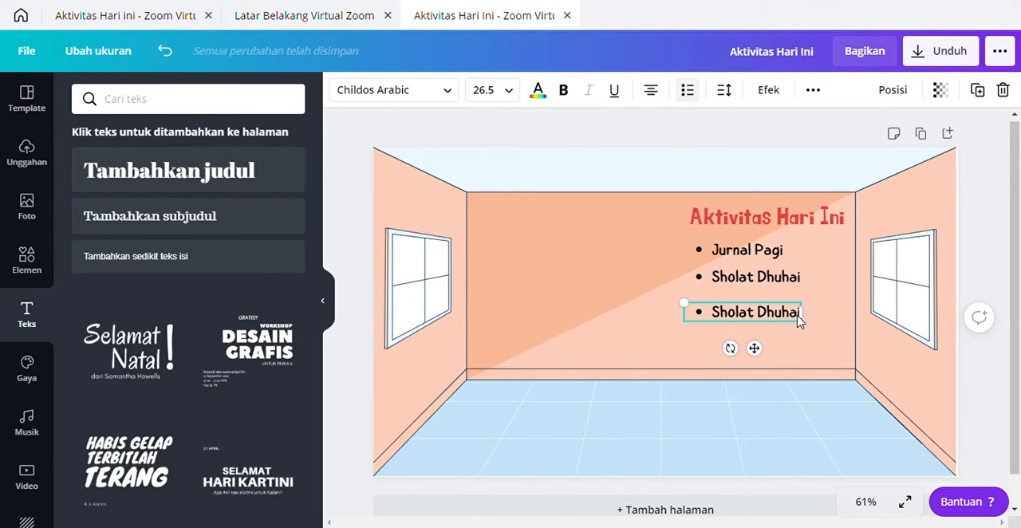
# Step: Change the lowest bullet's text to "Asmaul Husnai" and move it up closer beneath "Sholat Dhuhai"
pyautogui.click(720, 313)
pyautogui.moveTo(713, 312); pyautogui.dragTo(809, 332)
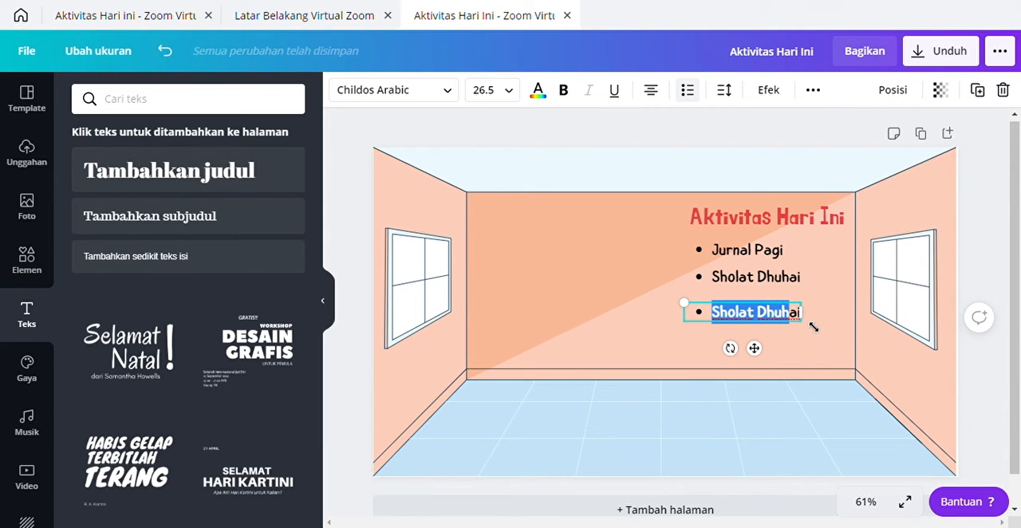
pyautogui.write('As')
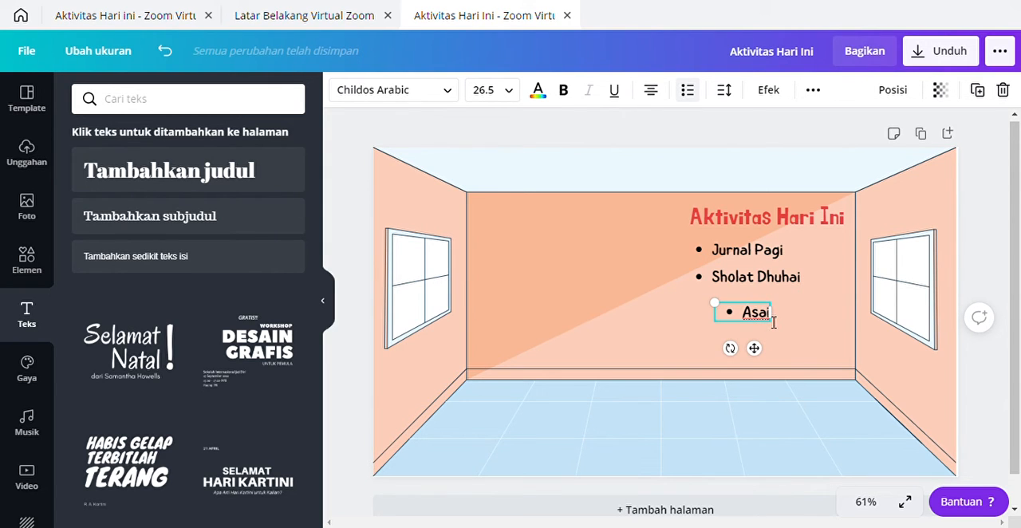
pyautogui.press('BackSpace')
pyautogui.press('BackSpace')
pyautogui.write('mau')
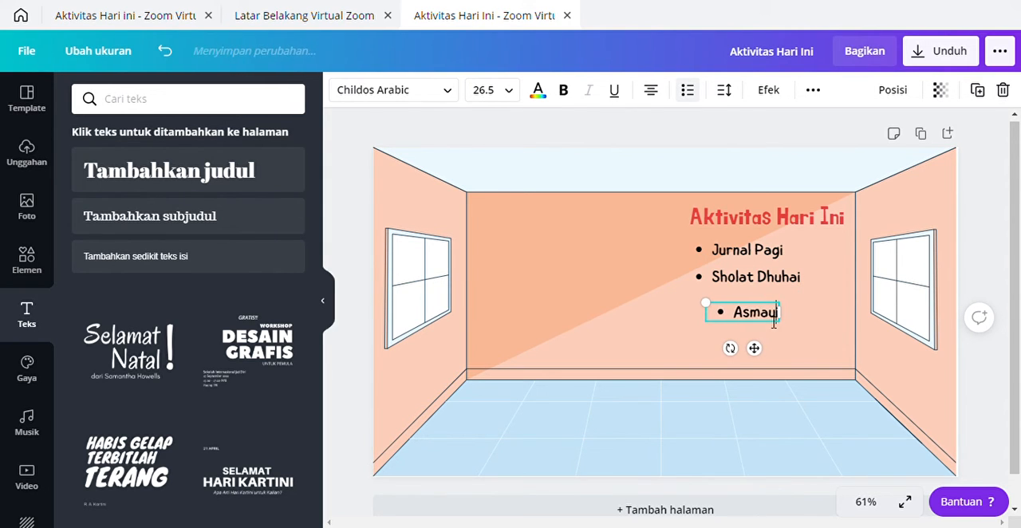
pyautogui.write('l Husni')
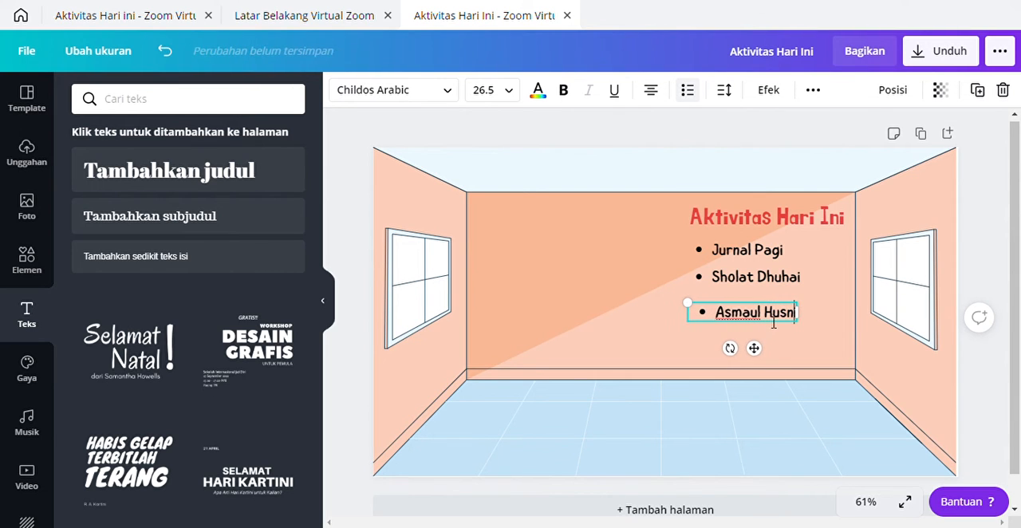
pyautogui.press('Left')
pyautogui.write('a')
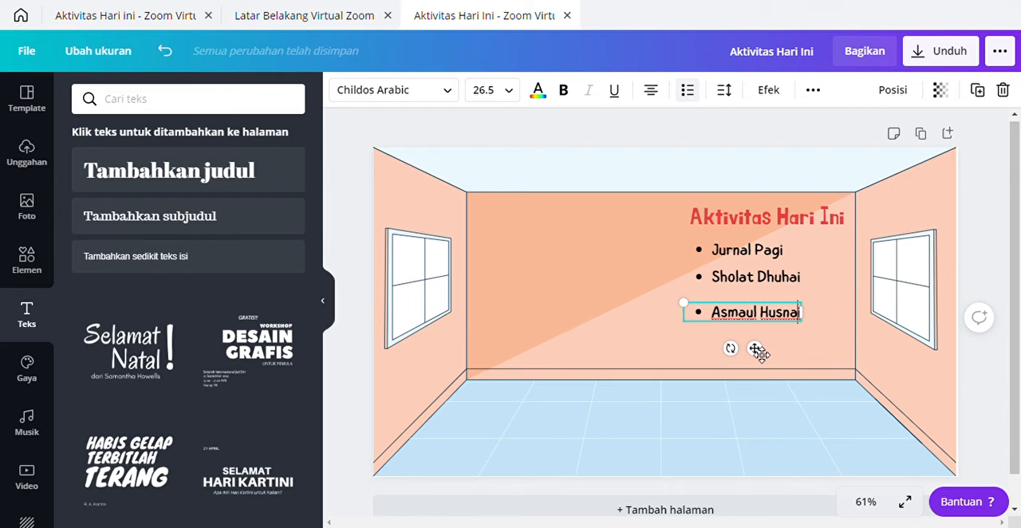
pyautogui.moveTo(760, 351); pyautogui.dragTo(764, 349)
pyautogui.click(540, 296)
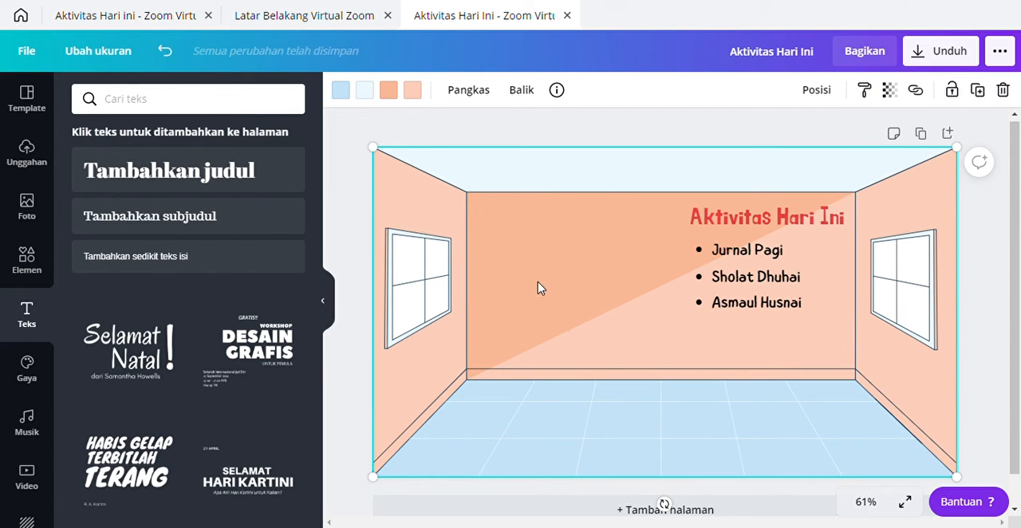
# Step: Search the design elements for "papan tulis" in place of the earlier "ruang kelas" search
pyautogui.click(27, 263)
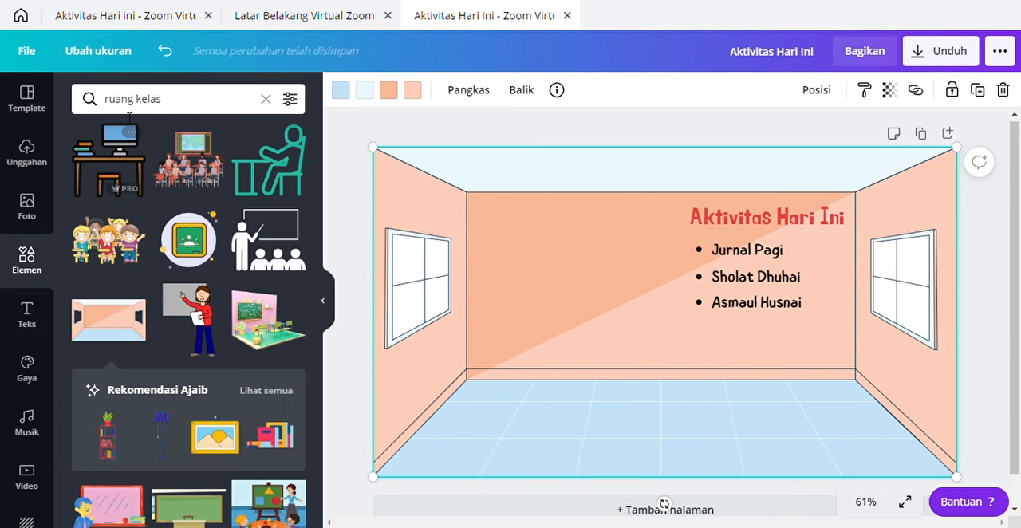
pyautogui.click(132, 104)
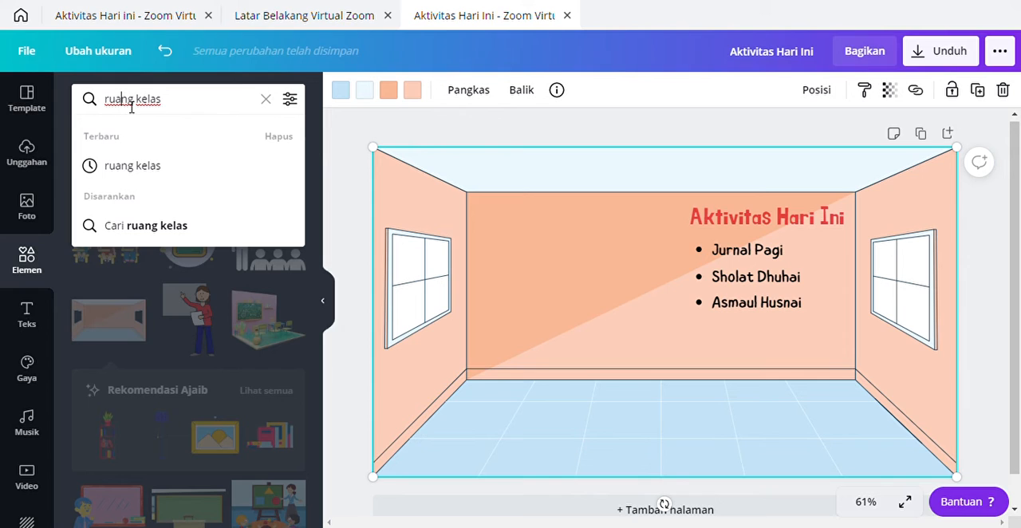
pyautogui.write('pa')
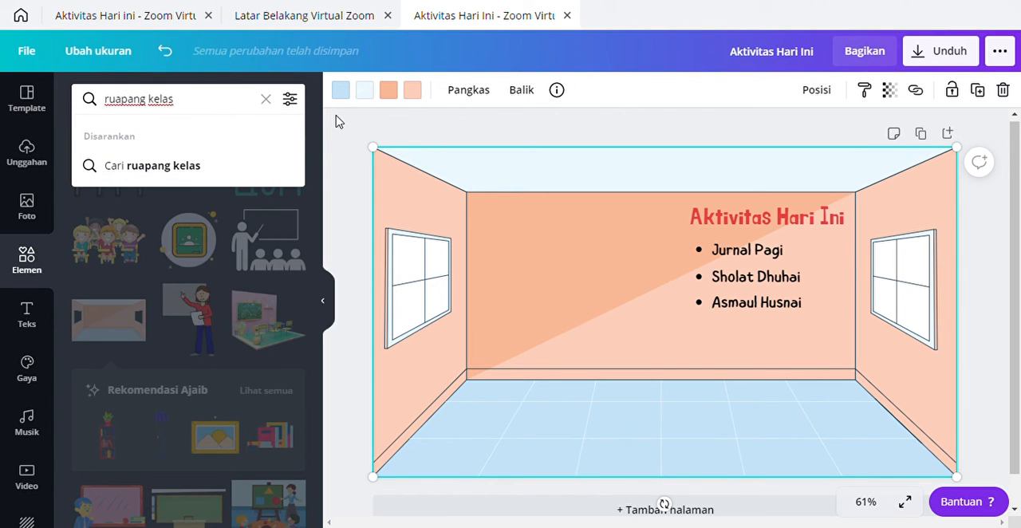
pyautogui.press('BackSpace')
pyautogui.press('BackSpace')
pyautogui.press('BackSpace')
pyautogui.press('BackSpace')
pyautogui.press('BackSpace')
pyautogui.press('BackSpace')
pyautogui.press('BackSpace')
pyautogui.press('BackSpace')
pyautogui.press('BackSpace')
pyautogui.press('BackSpace')
pyautogui.press('BackSpace')
pyautogui.press('BackSpace')
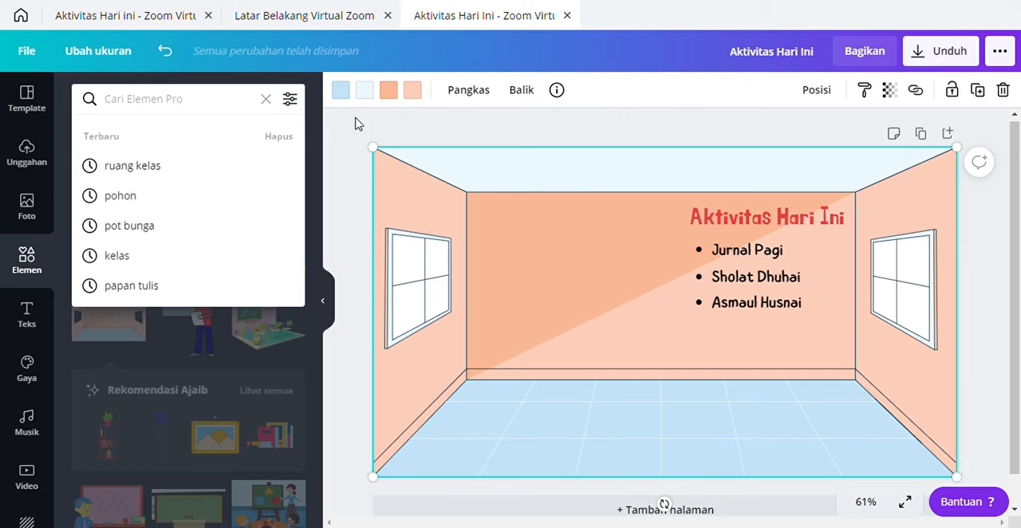
pyautogui.write('papan')
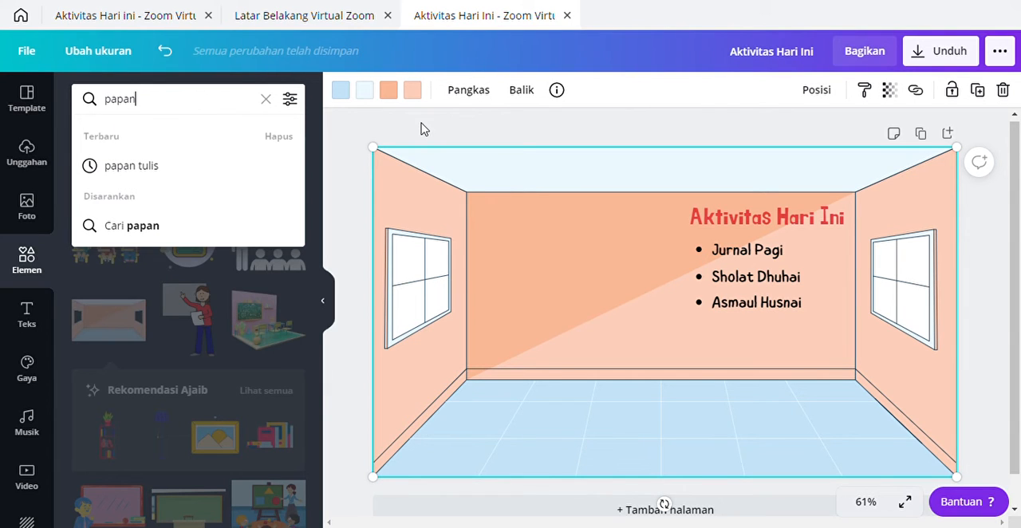
pyautogui.click(134, 166)
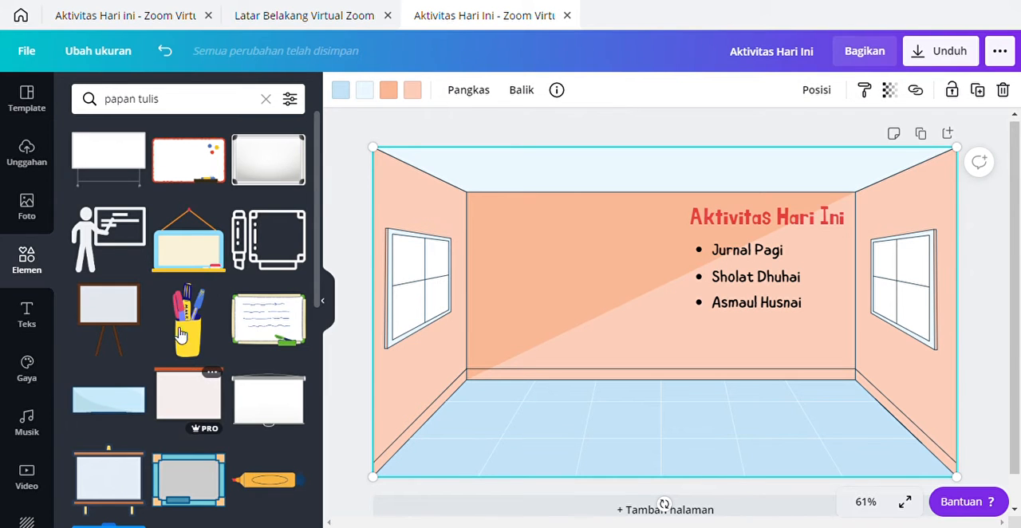
# Step: Browse the "papan tulis" element results for a whiteboard illustration that suits the classroom
pyautogui.scroll(-1, 169, 272)
pyautogui.scroll(1, 170, 273)
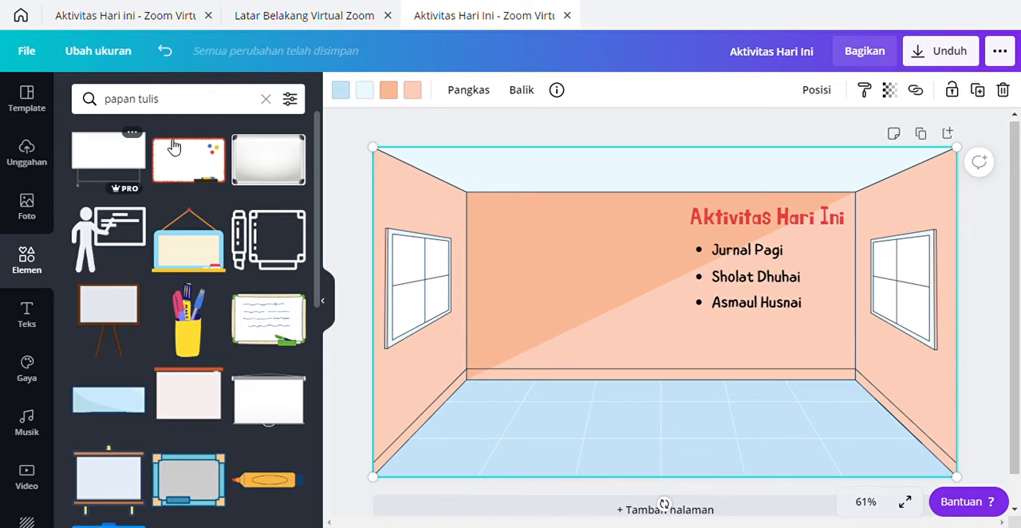
pyautogui.scroll(-3, 205, 391)
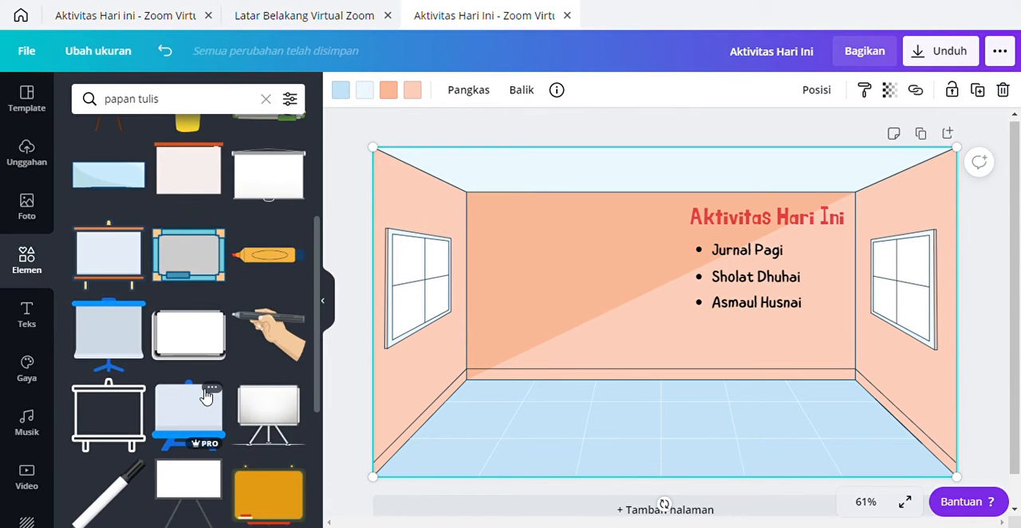
pyautogui.scroll(-5, 205, 392)
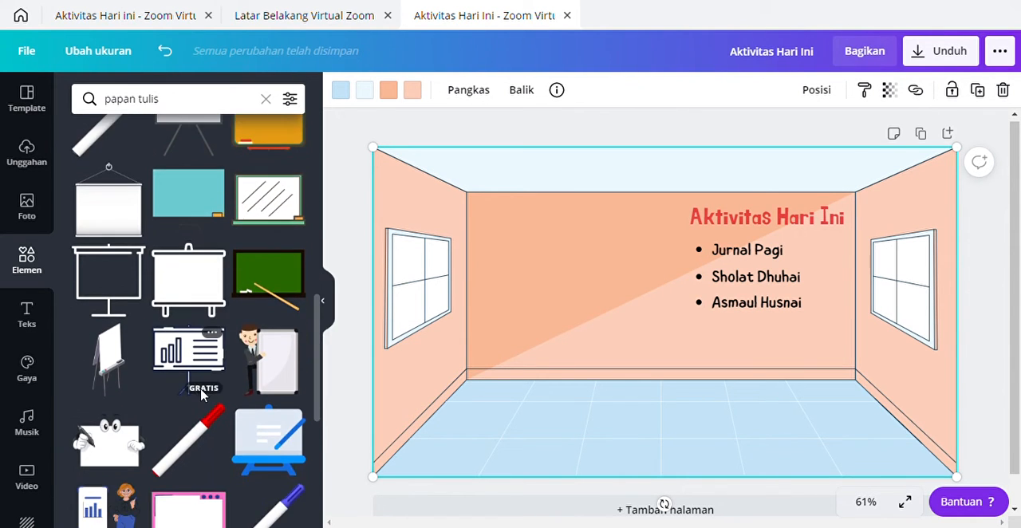
pyautogui.scroll(-3, 201, 394)
pyautogui.scroll(-5, 201, 394)
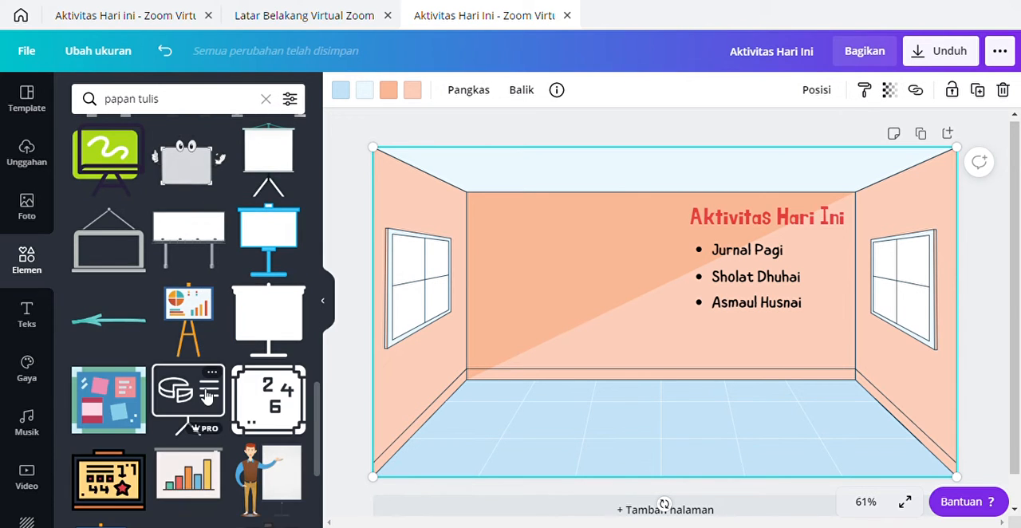
pyautogui.scroll(-5, 205, 397)
pyautogui.scroll(-2, 205, 396)
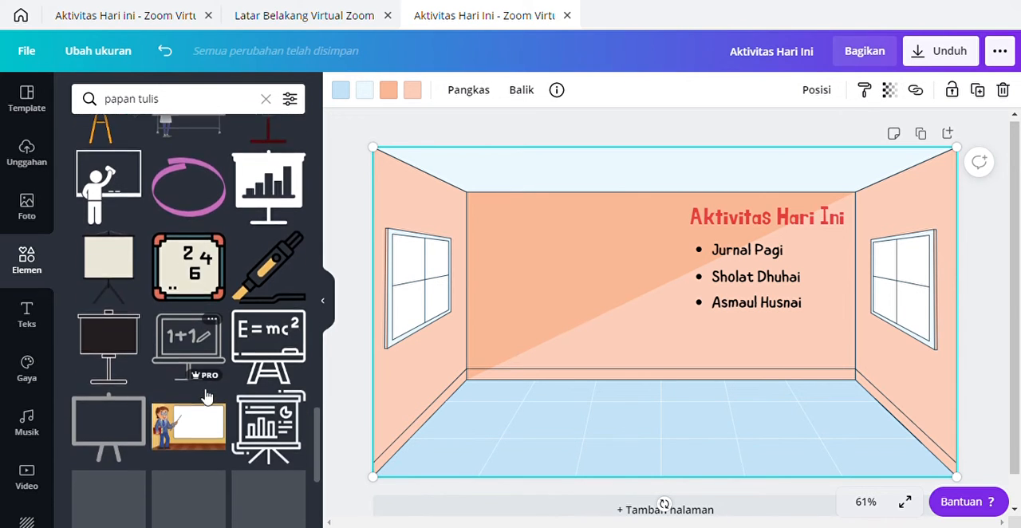
pyautogui.scroll(-8, 201, 394)
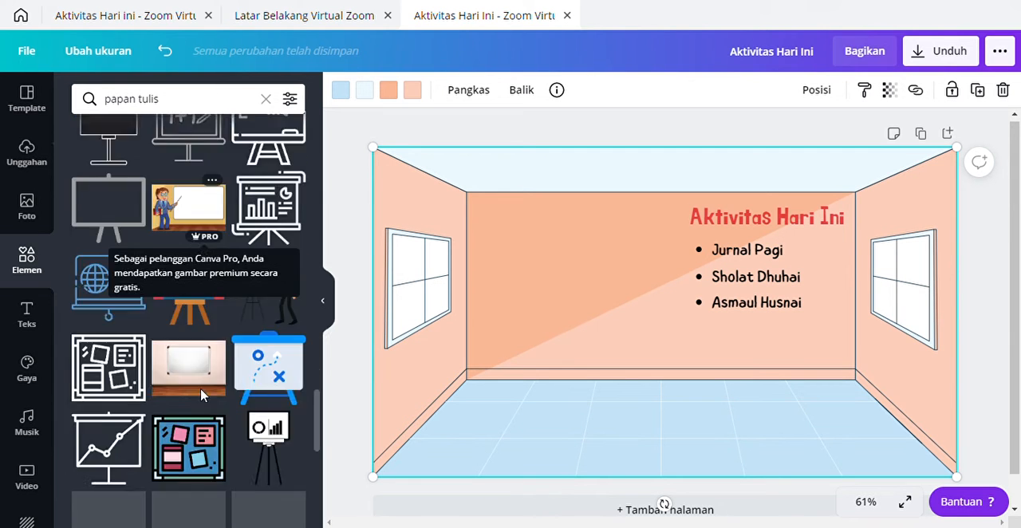
pyautogui.scroll(-5, 205, 396)
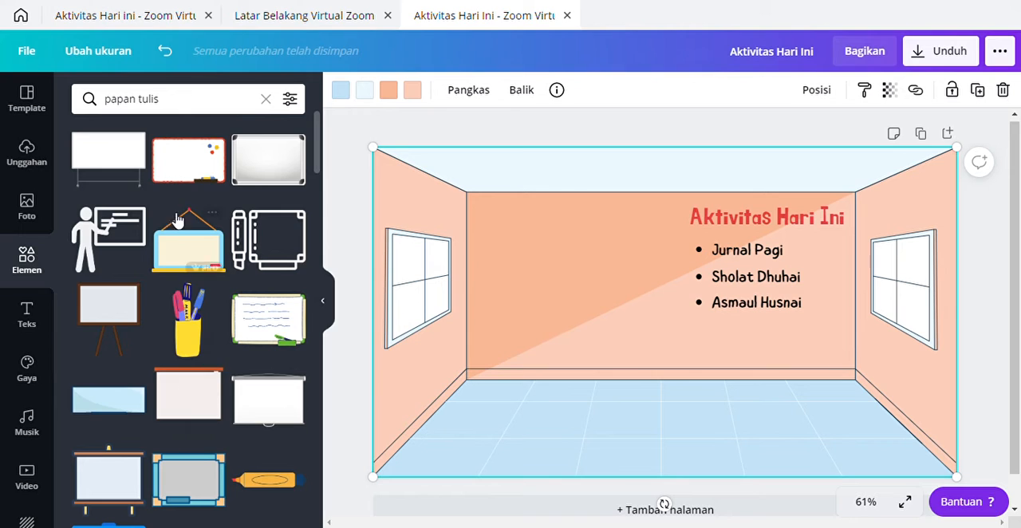
# Step: Search the design elements for "kelas" in place of the "papan tulis" search
pyautogui.click(178, 113)
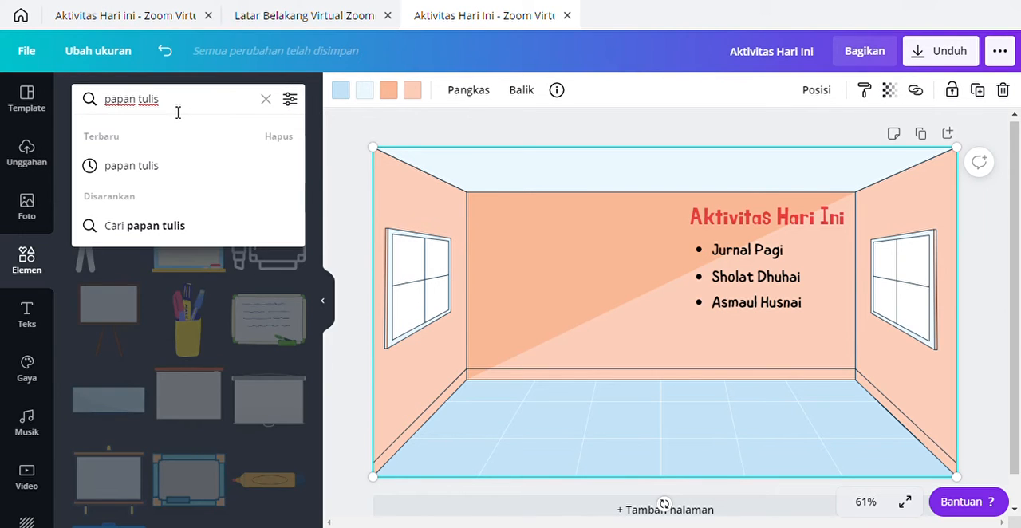
pyautogui.press('BackSpace')
pyautogui.press('BackSpace')
pyautogui.press('BackSpace')
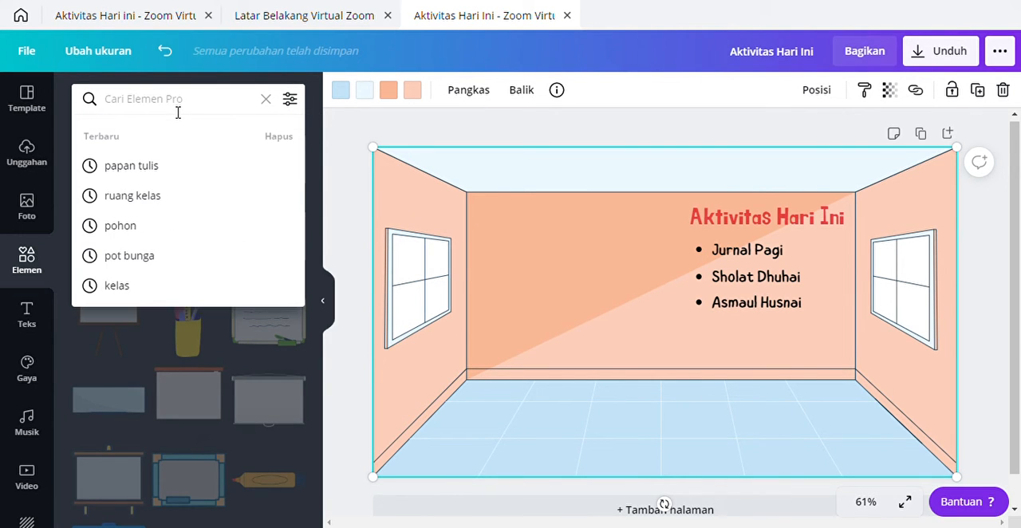
pyautogui.write('kela')
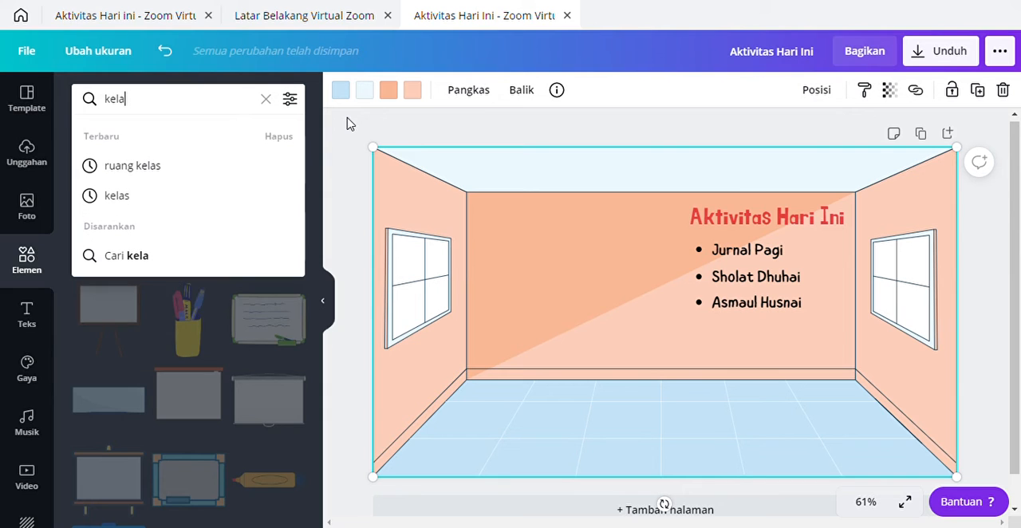
pyautogui.write('s')
pyautogui.press('Return')
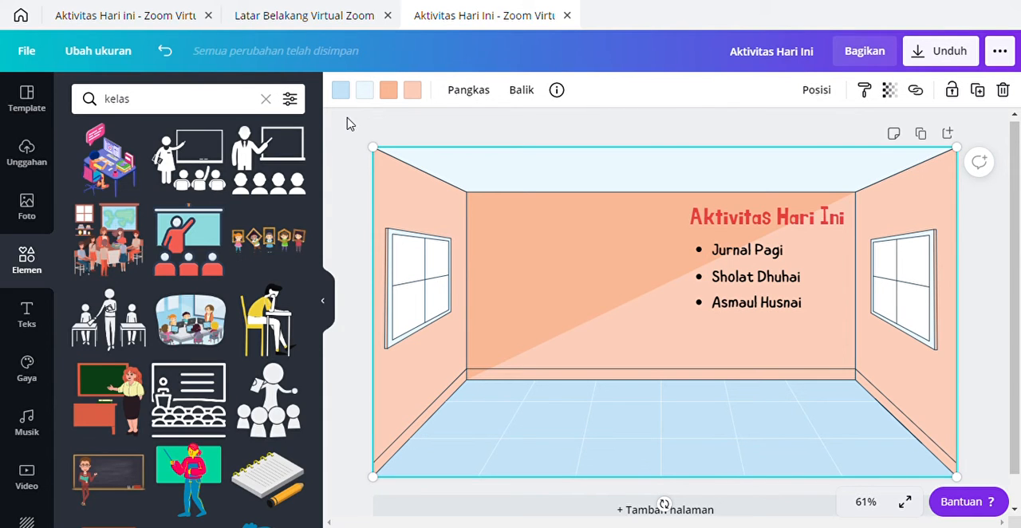
# Step: Browse the "kelas" element results for a chalkboard illustration that suits the classroom's back wall
pyautogui.scroll(-1, 387, 351)
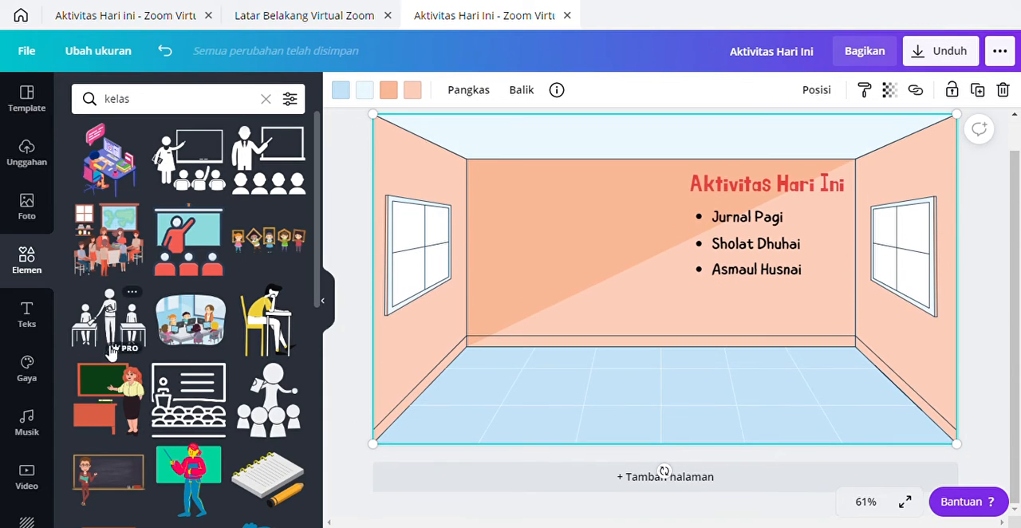
pyautogui.scroll(-3, 150, 341)
pyautogui.scroll(-5, 150, 342)
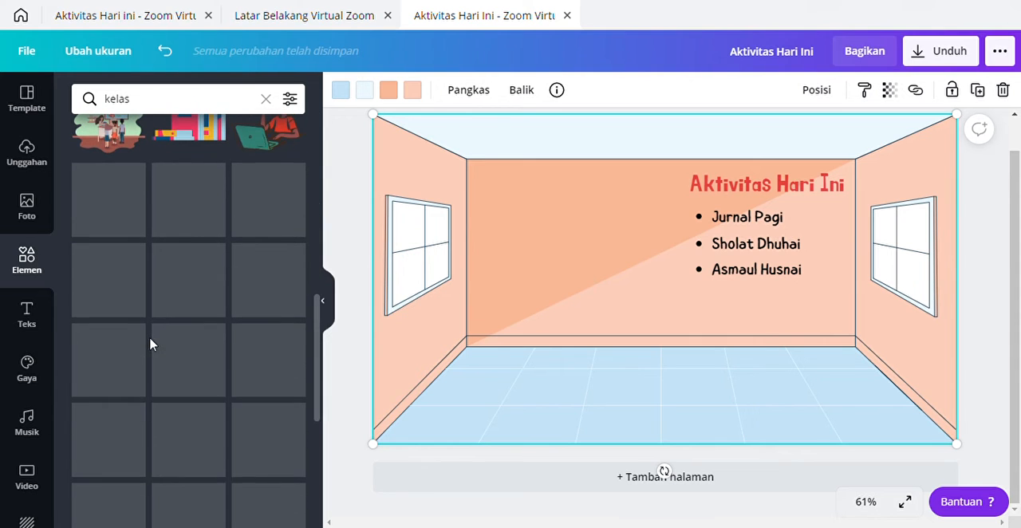
pyautogui.scroll(-4, 150, 342)
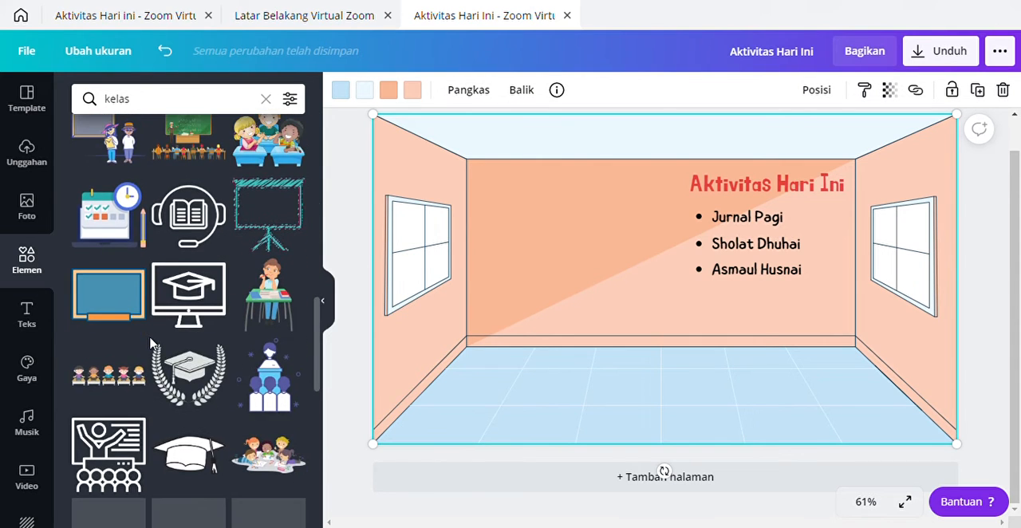
pyautogui.scroll(-6, 176, 362)
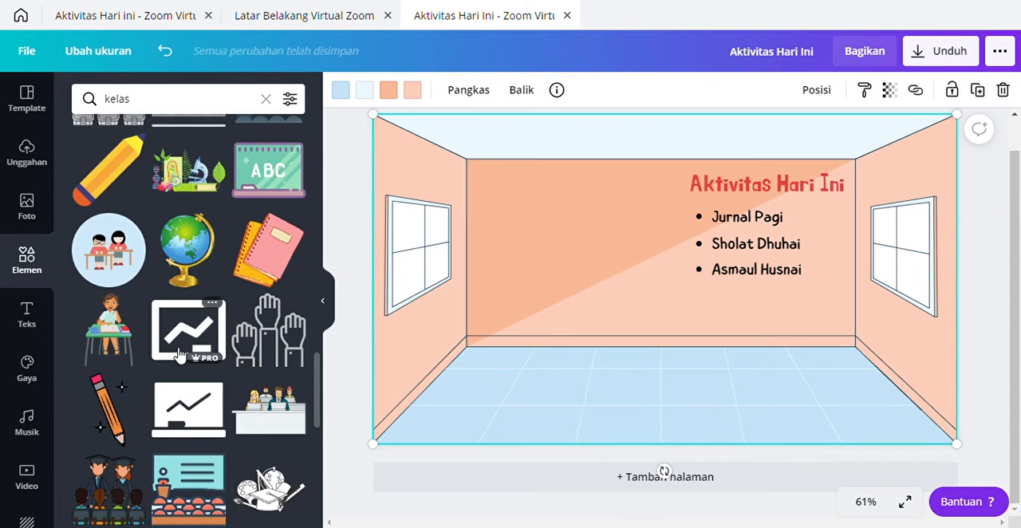
pyautogui.scroll(-4, 176, 362)
pyautogui.scroll(-4, 180, 353)
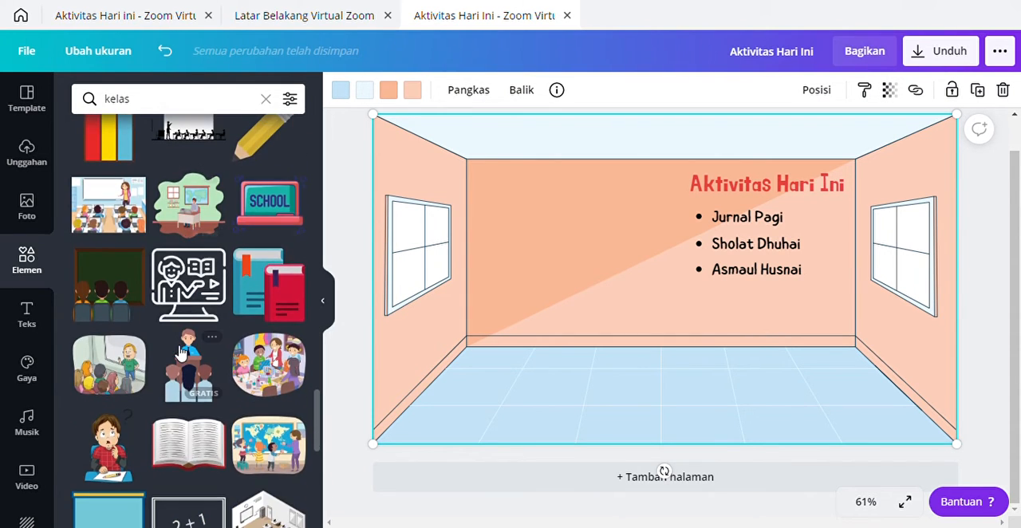
pyautogui.scroll(-1, 177, 352)
pyautogui.scroll(-1, 176, 352)
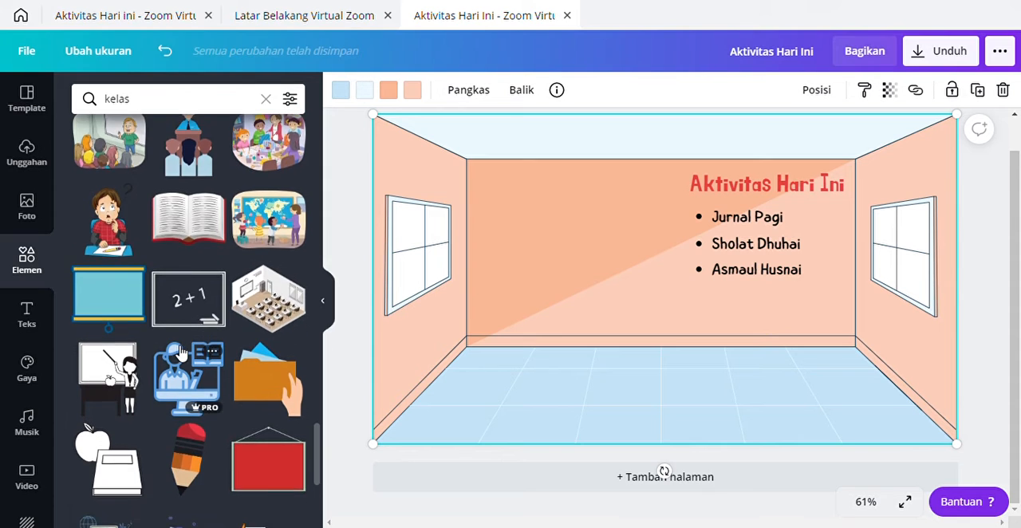
pyautogui.scroll(-2, 181, 352)
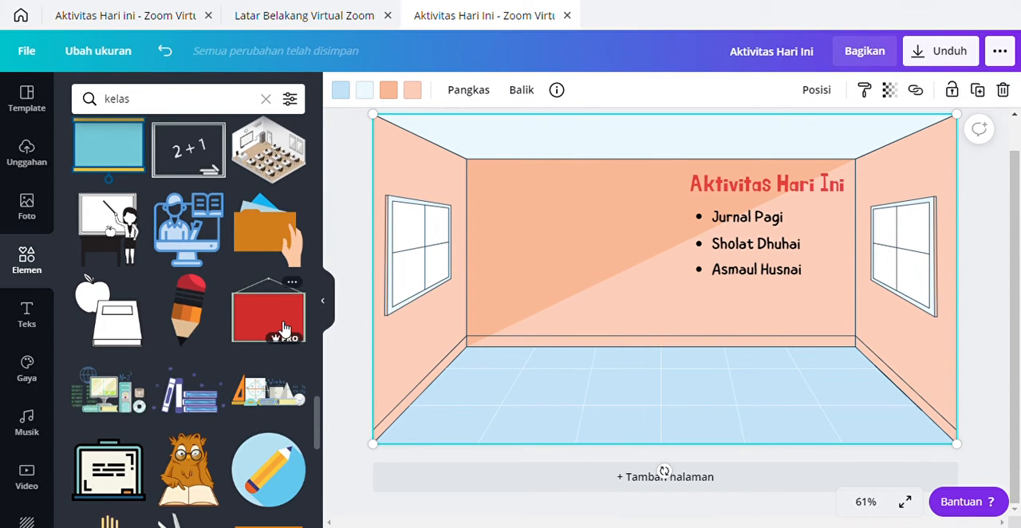
pyautogui.scroll(-4, 160, 330)
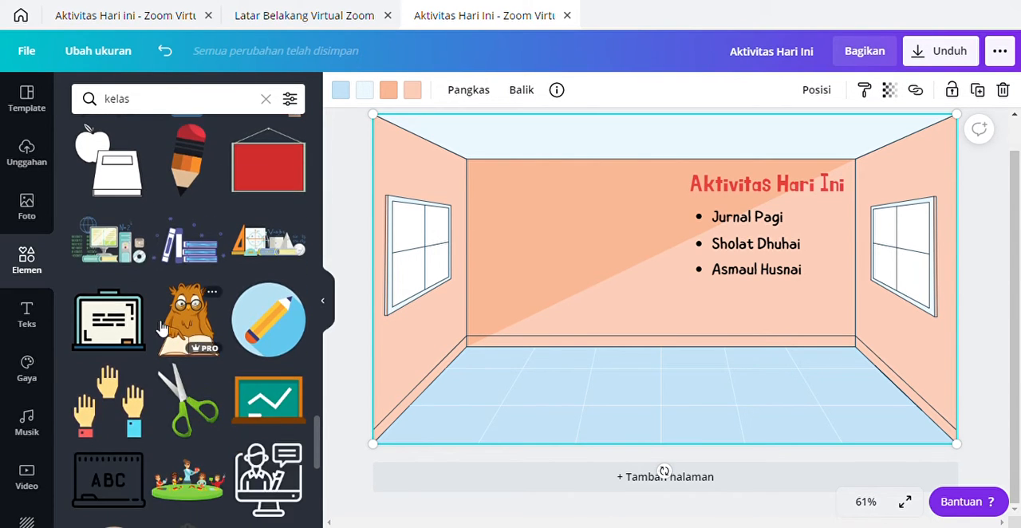
pyautogui.scroll(-5, 160, 330)
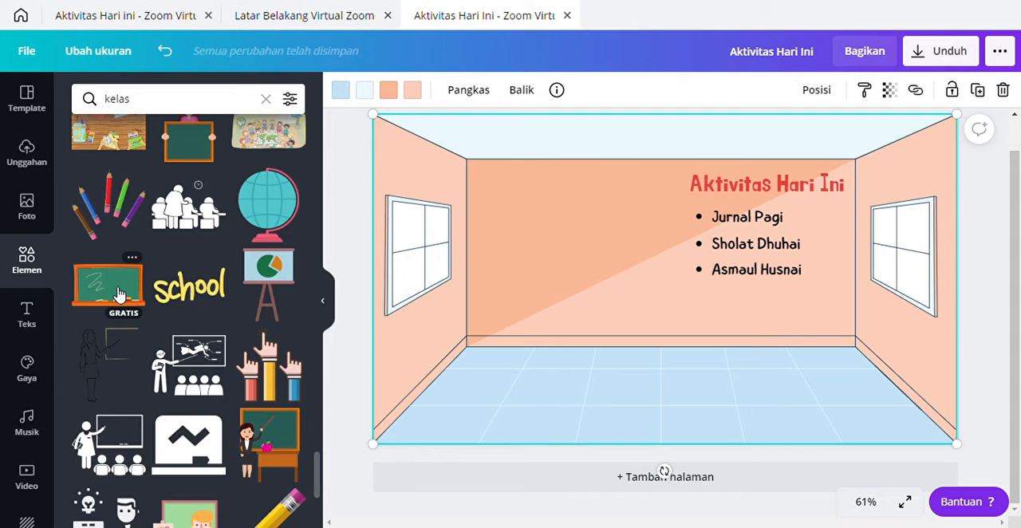
# Step: Add the orange-framed green chalkboard with the chalk scribble, place it beside the activity list and shrink it
pyautogui.click(118, 293)
pyautogui.moveTo(646, 285); pyautogui.dragTo(555, 238)
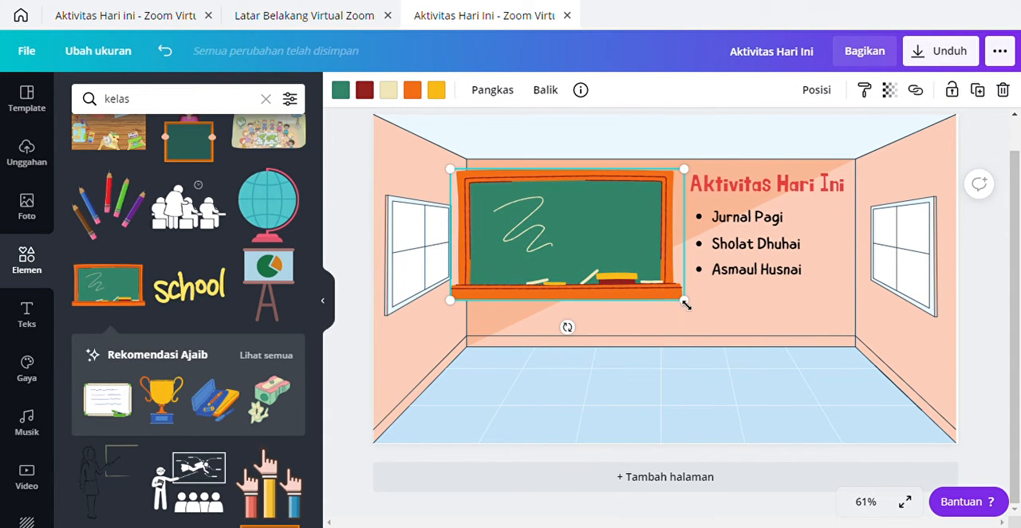
pyautogui.moveTo(684, 300); pyautogui.dragTo(630, 289)
# Step: Replace the orange-framed chalkboard with the brown-framed green one and place it on the back wall beside the activity list
pyautogui.scroll(-3, 144, 335)
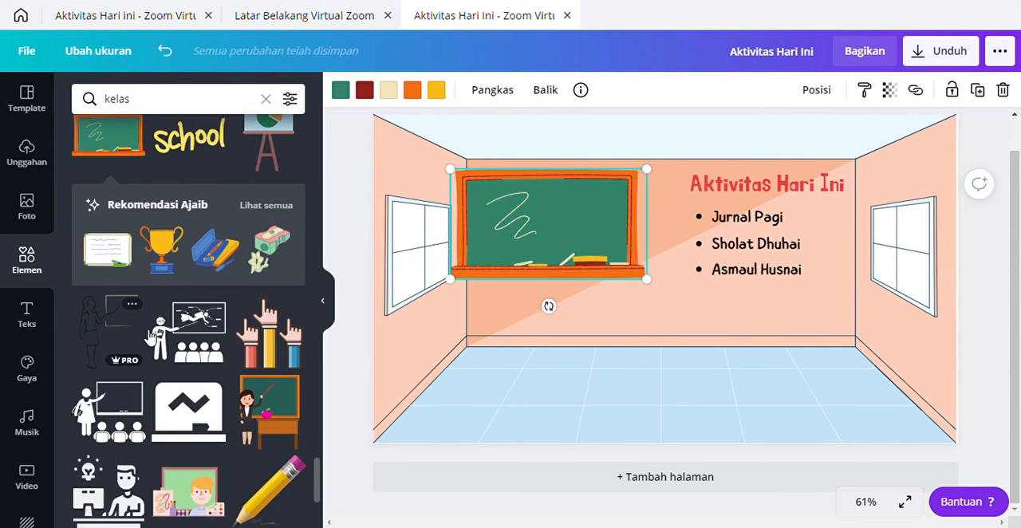
pyautogui.scroll(-8, 148, 341)
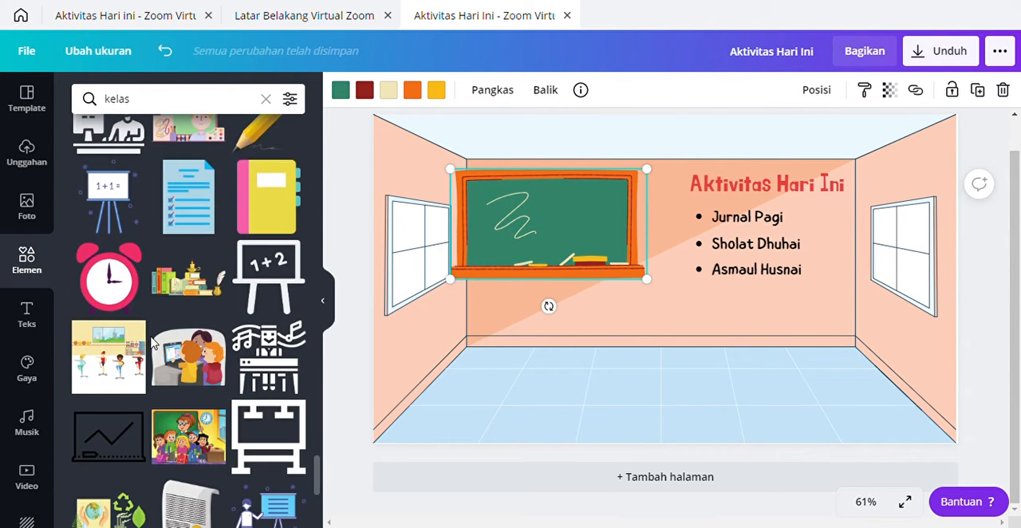
pyautogui.scroll(-1, 154, 343)
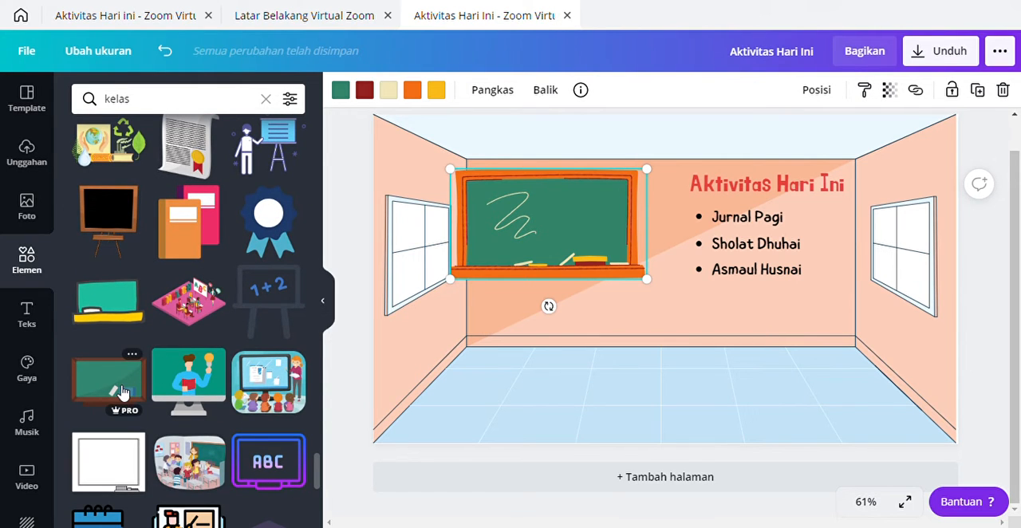
pyautogui.click(126, 388)
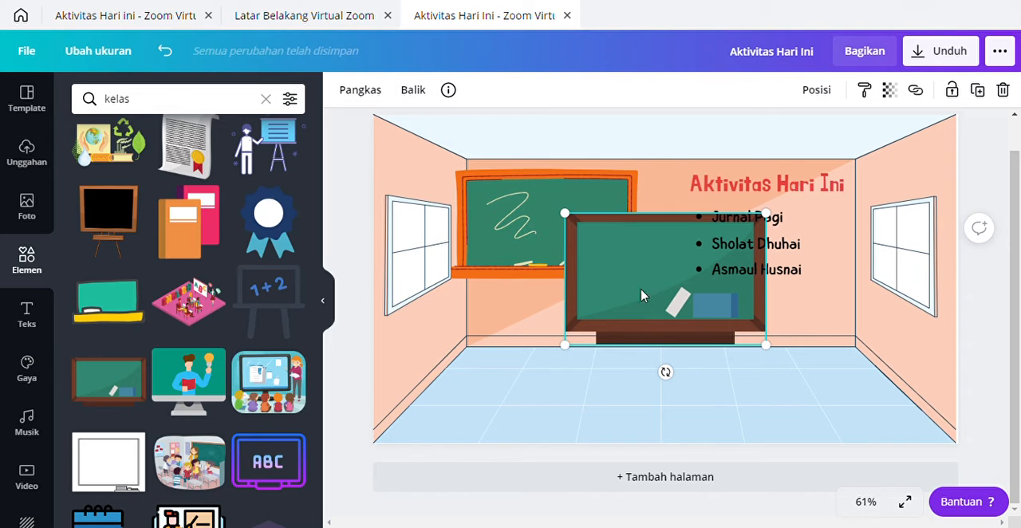
pyautogui.click(502, 217)
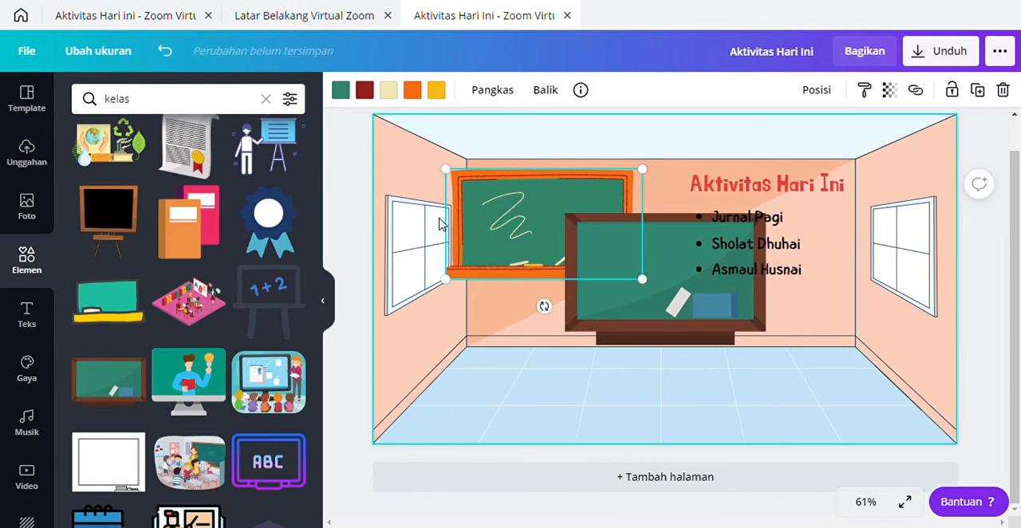
pyautogui.rightClick(482, 217)
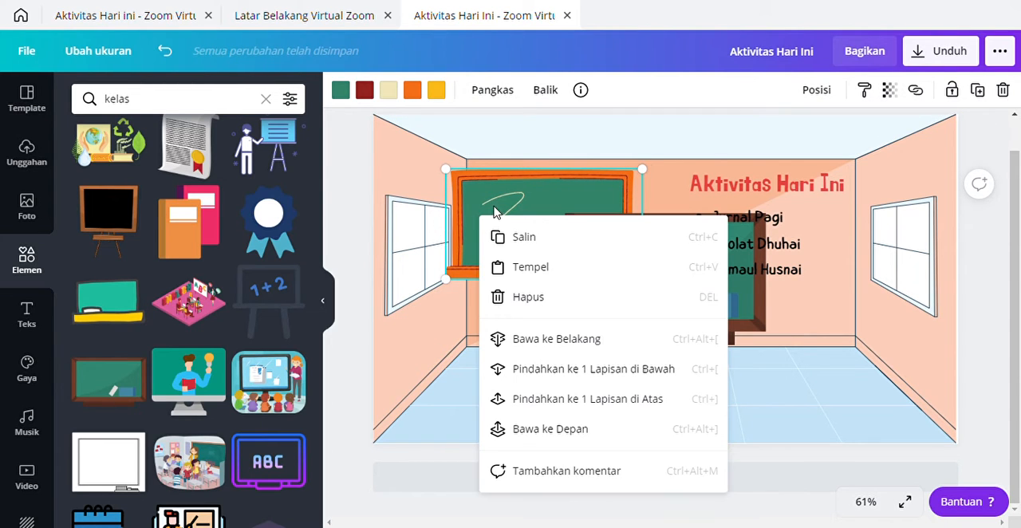
pyautogui.click(535, 303)
pyautogui.moveTo(661, 296); pyautogui.dragTo(574, 249)
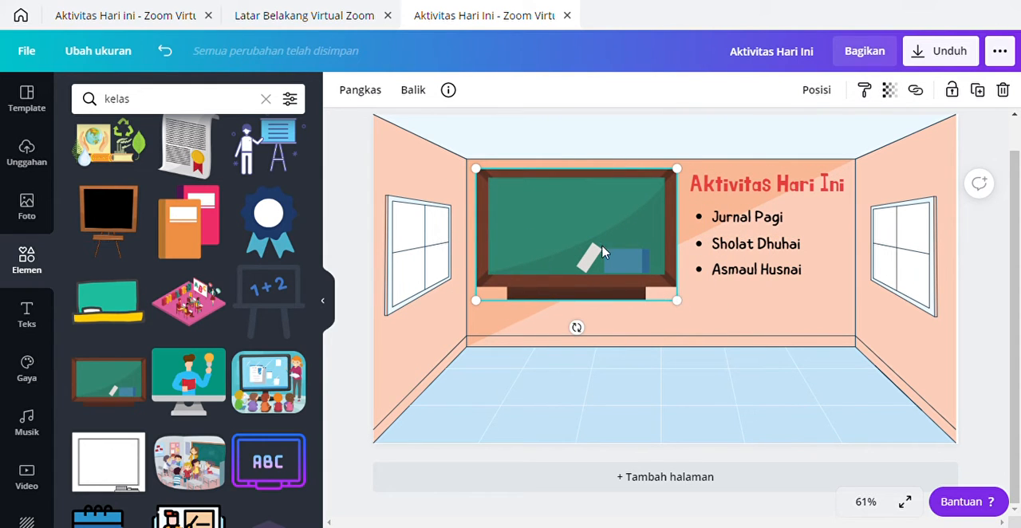
# Step: Delete the brown-framed chalkboard and look through more "kelas" results for another board
pyautogui.rightClick(587, 223)
pyautogui.click(642, 305)
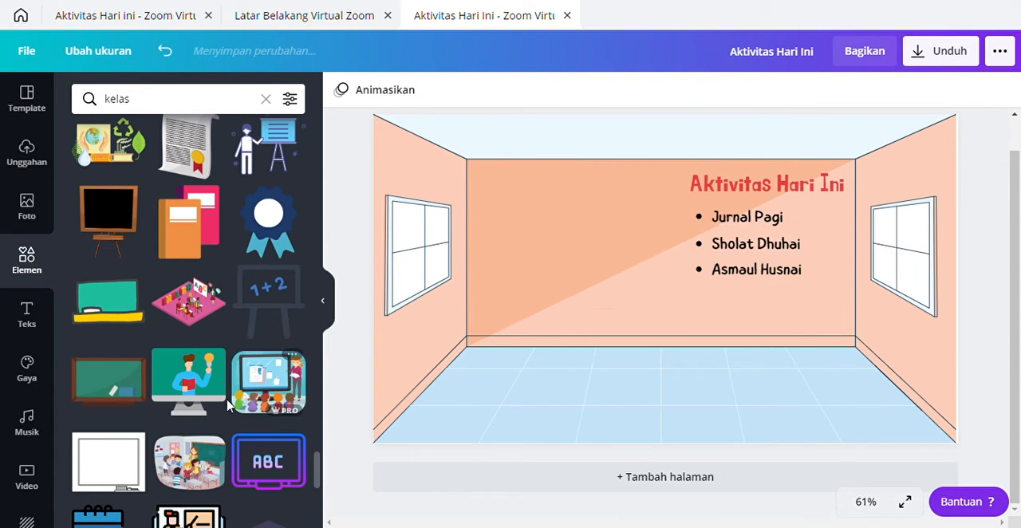
pyautogui.scroll(-5, 227, 405)
pyautogui.scroll(-10, 191, 327)
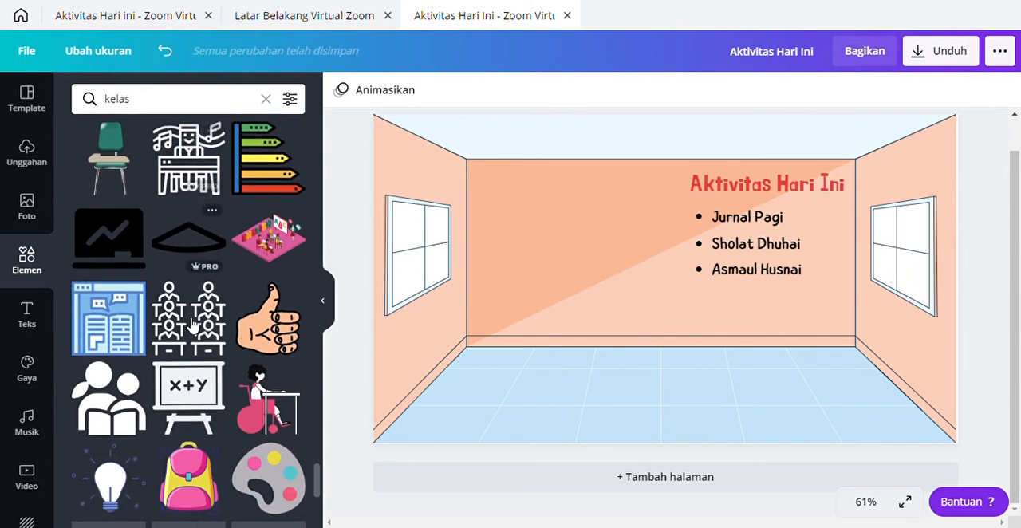
pyautogui.scroll(8, 175, 279)
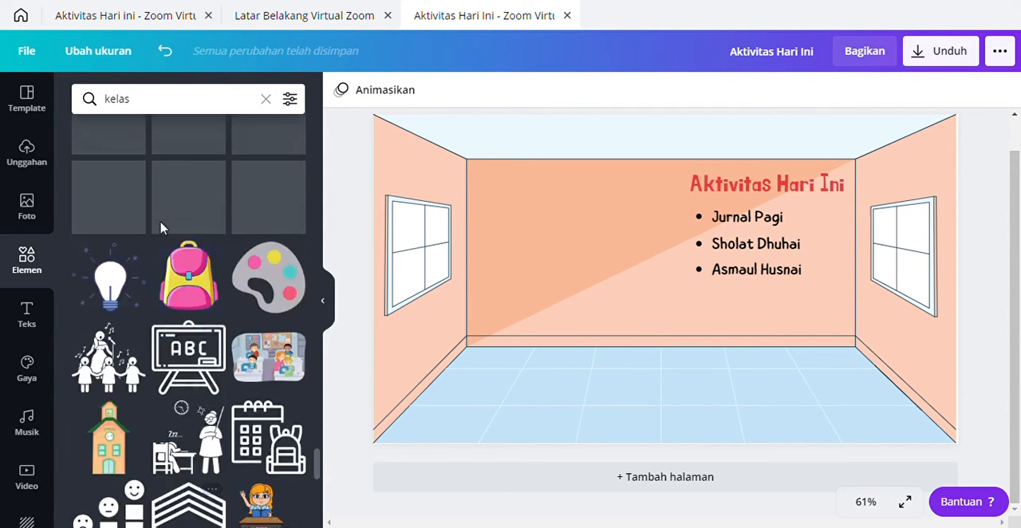
# Step: Change the element search from "kelas" to "ruang kelas"
pyautogui.click(108, 109)
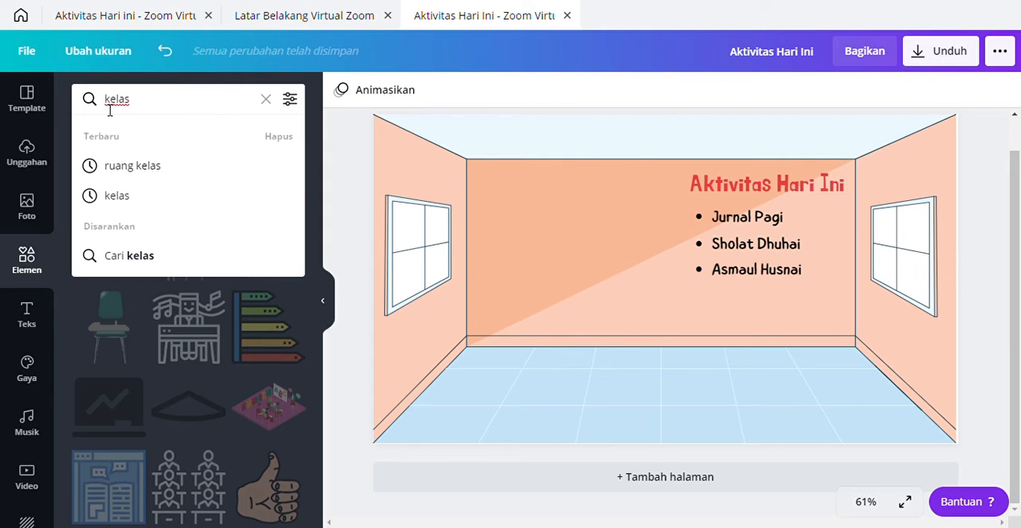
pyautogui.write('r')
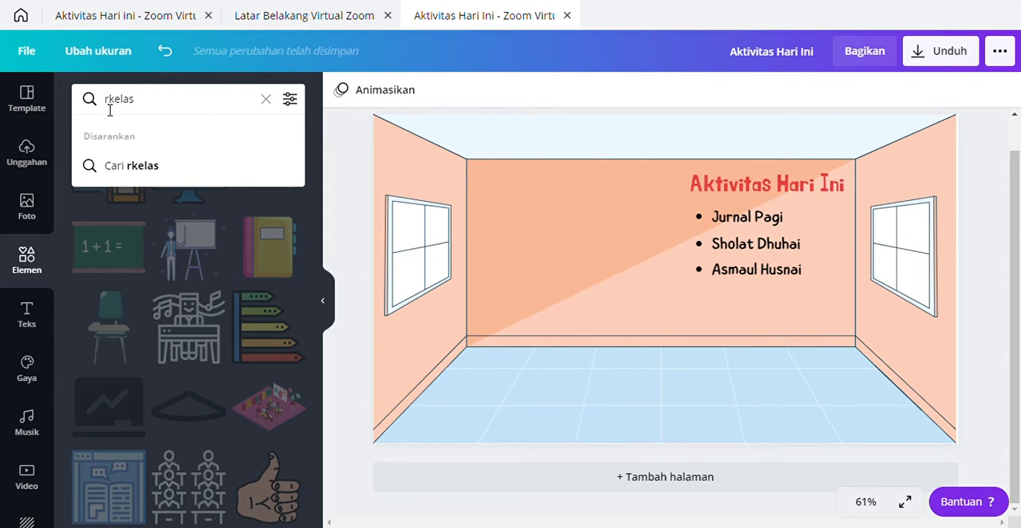
pyautogui.write('uang')
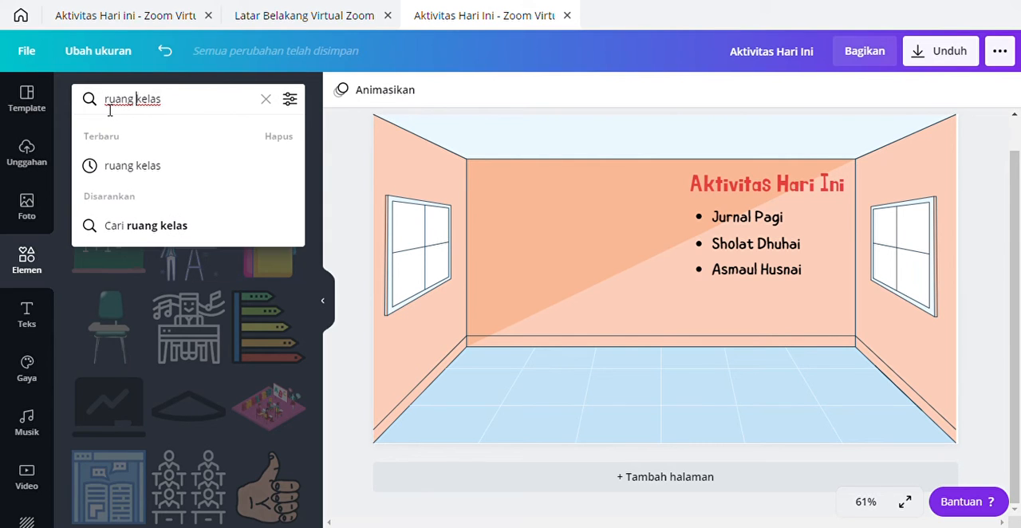
pyautogui.click(130, 166)
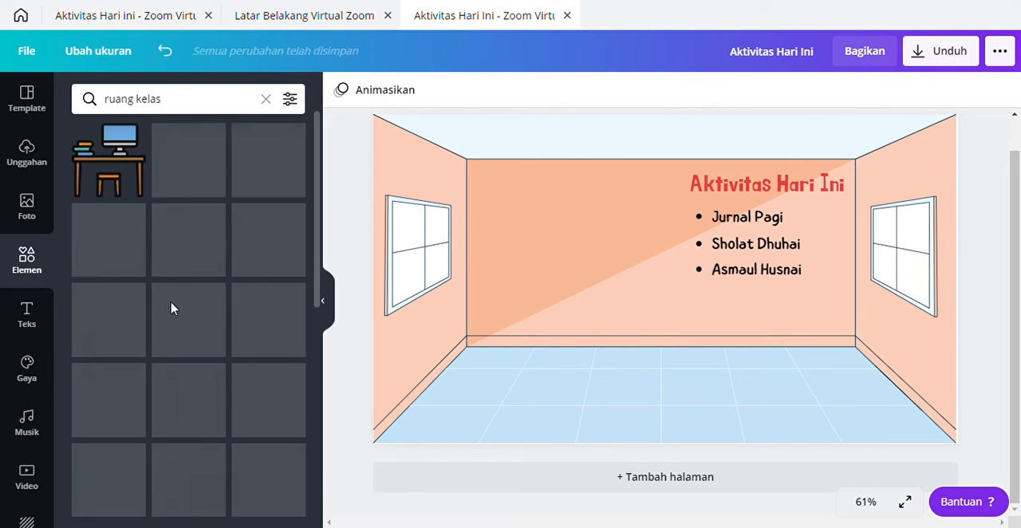
# Step: Add the dark green chalkboard with the chalk tray, shrink it and fit it on the back wall beside the activity list
pyautogui.scroll(-2, 152, 375)
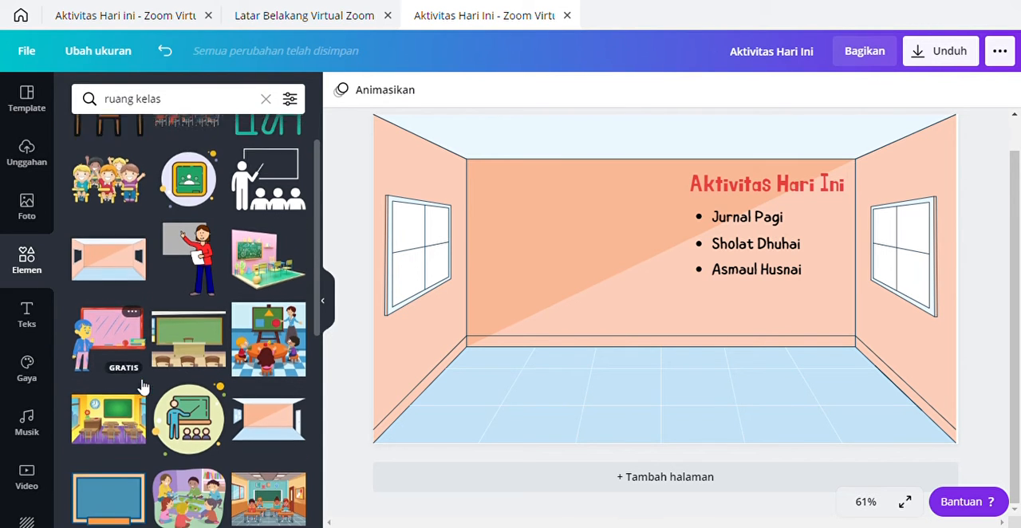
pyautogui.scroll(-3, 151, 367)
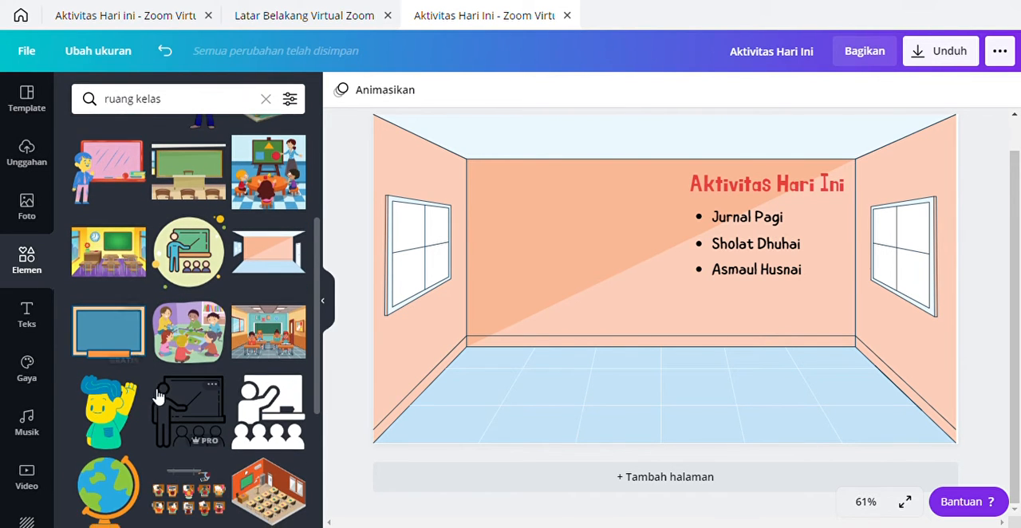
pyautogui.scroll(-6, 158, 396)
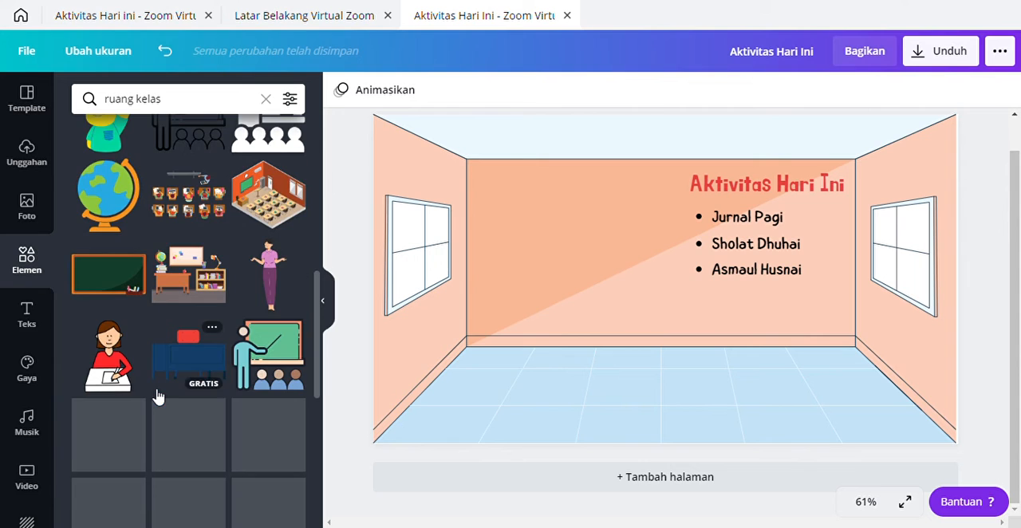
pyautogui.click(108, 294)
pyautogui.moveTo(691, 319); pyautogui.dragTo(602, 279)
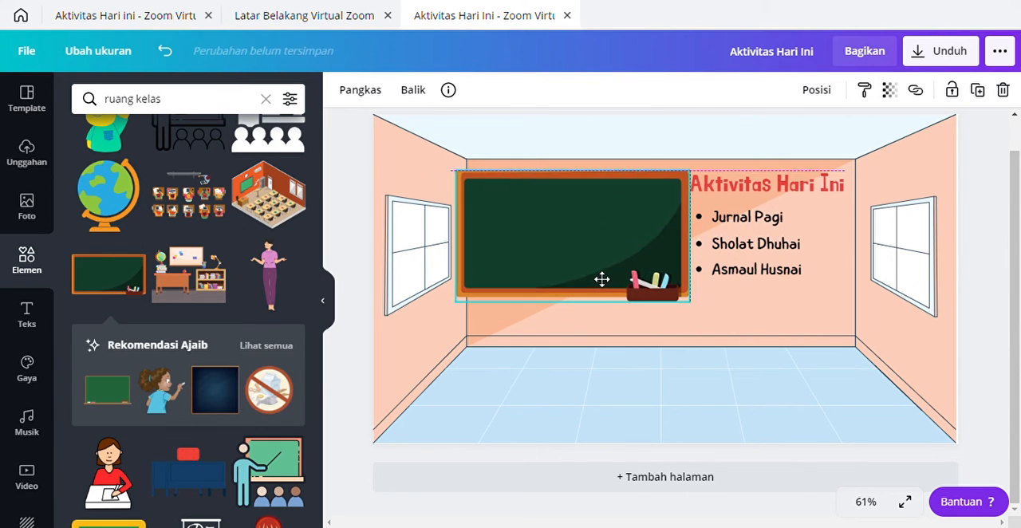
pyautogui.moveTo(699, 307); pyautogui.dragTo(666, 292)
pyautogui.moveTo(551, 230)
pyautogui.mouseDown()
pyautogui.moveTo(575, 232)
pyautogui.moveTo(562, 228)
pyautogui.mouseUp()
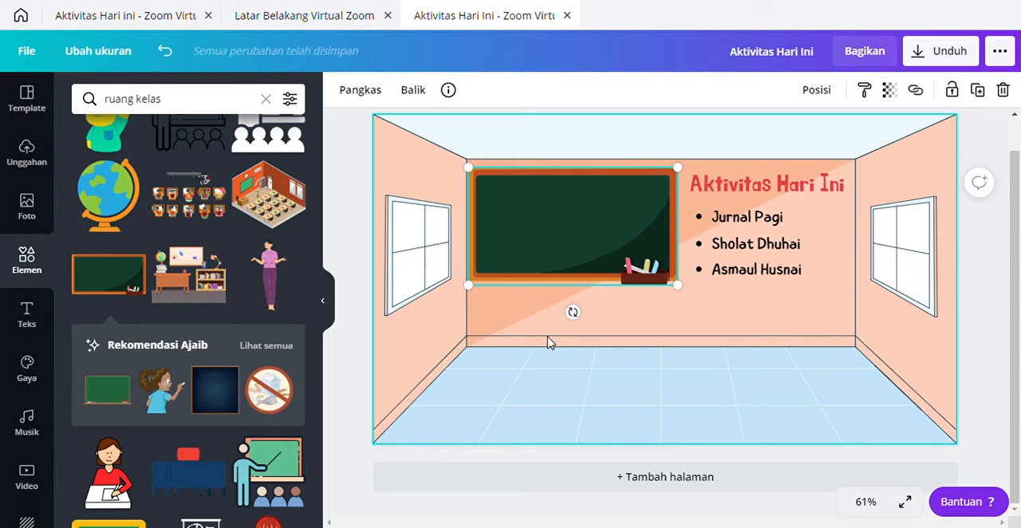
pyautogui.click(621, 324)
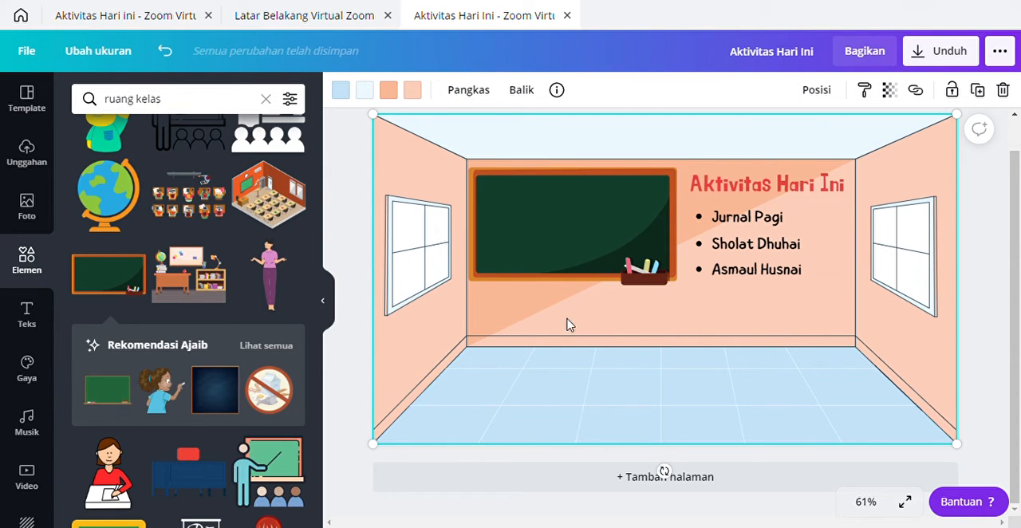
# Step: Change the element search from "ruang kelas" to "pot bunga"
pyautogui.click(172, 112)
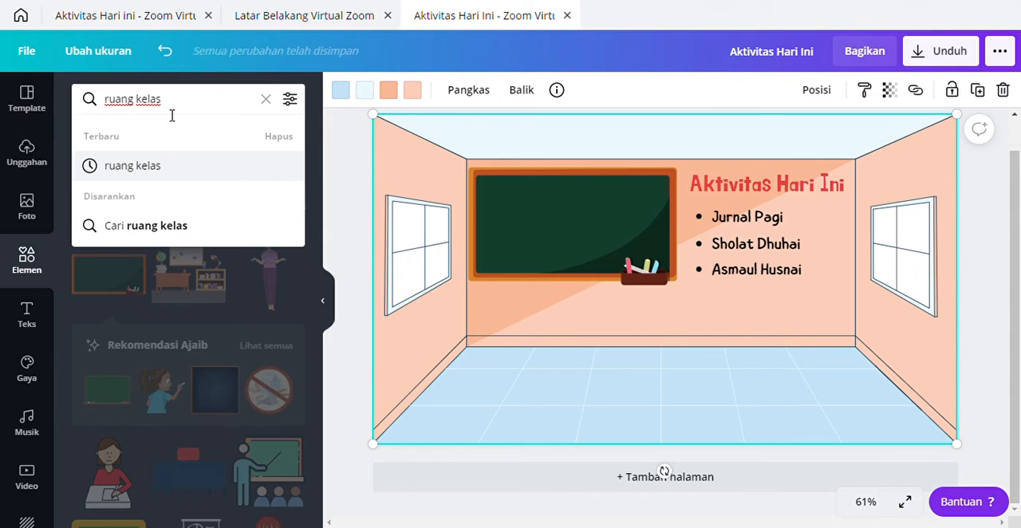
pyautogui.press('BackSpace')
pyautogui.press('BackSpace')
pyautogui.press('BackSpace')
pyautogui.press('BackSpace')
pyautogui.press('BackSpace')
pyautogui.press('BackSpace')
pyautogui.press('BackSpace')
pyautogui.press('BackSpace')
pyautogui.press('BackSpace')
pyautogui.press('BackSpace')
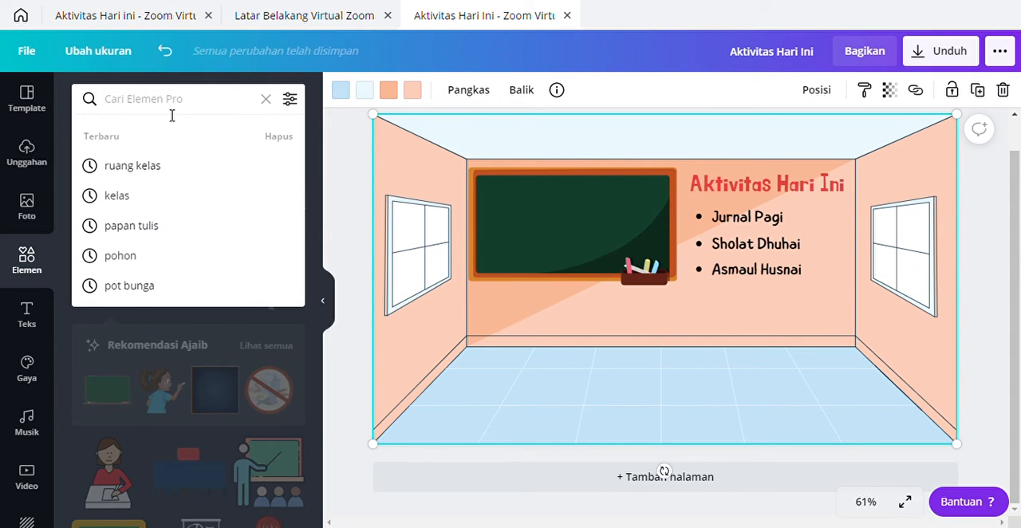
pyautogui.write('pot')
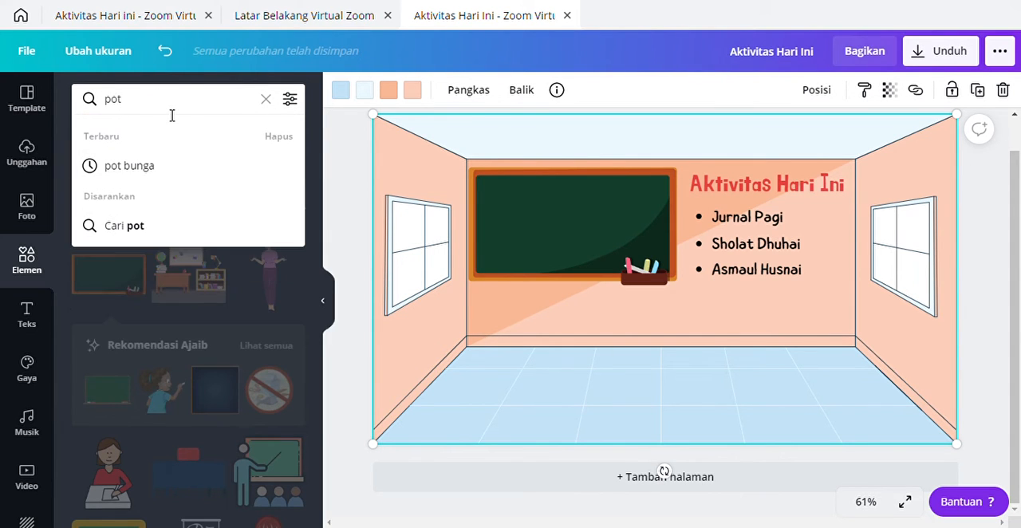
pyautogui.click(149, 168)
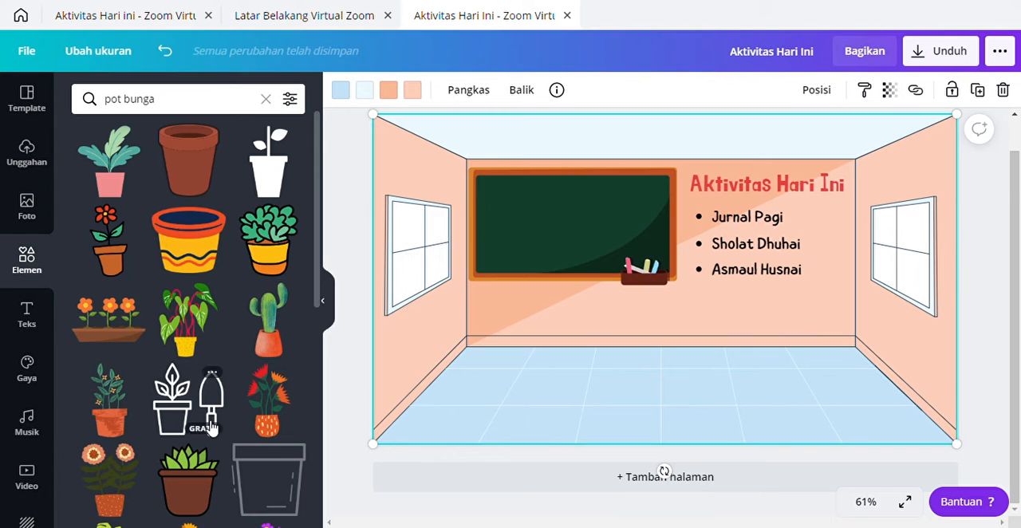
# Step: Add the leafy plant in the terracotta pot and resize it to fit the room's right back corner
pyautogui.click(111, 408)
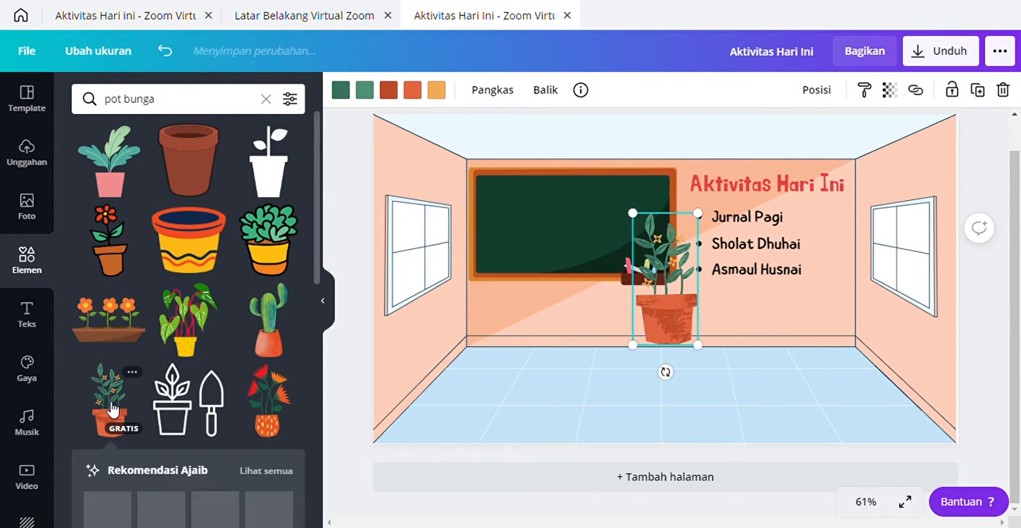
pyautogui.moveTo(706, 221); pyautogui.dragTo(662, 289)
pyautogui.moveTo(648, 333); pyautogui.dragTo(855, 345)
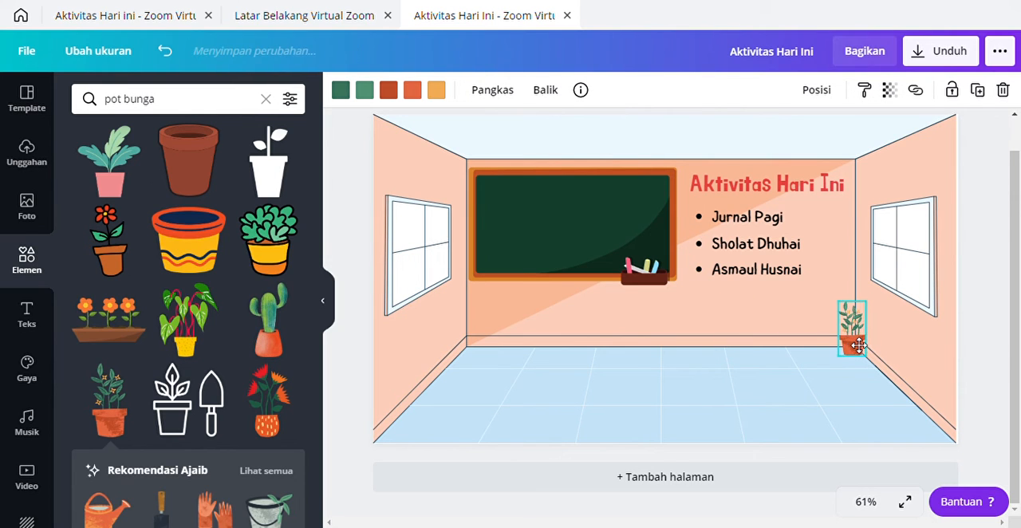
pyautogui.click(768, 403)
pyautogui.click(856, 314)
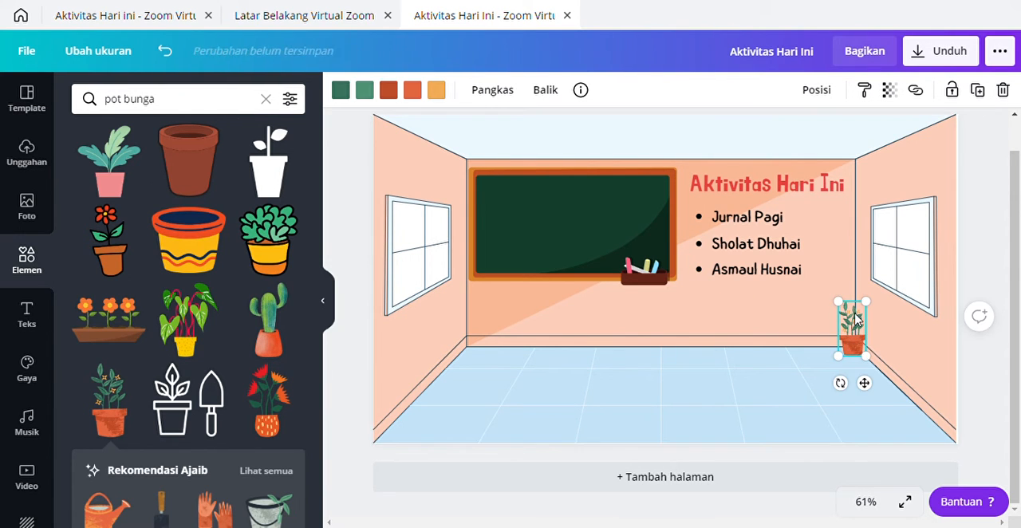
pyautogui.moveTo(875, 307); pyautogui.dragTo(885, 302)
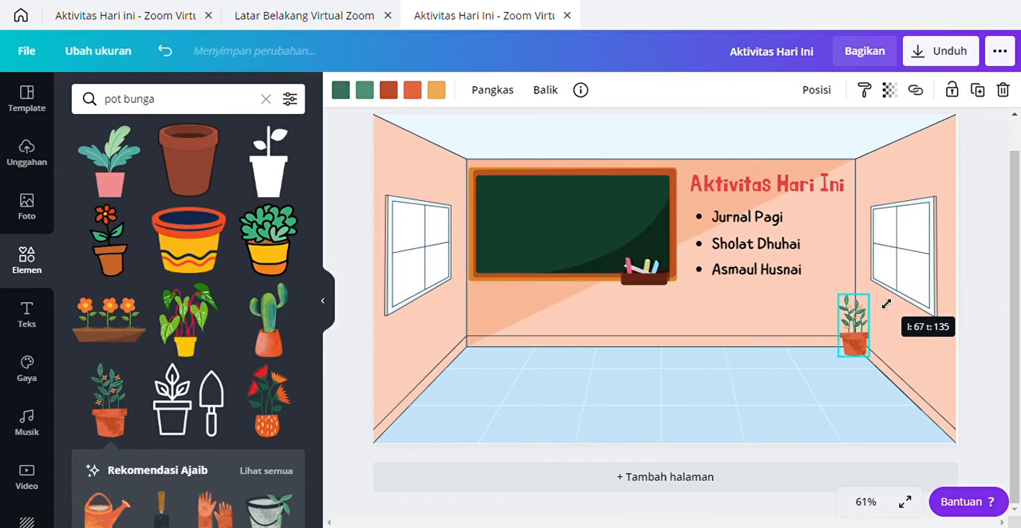
pyautogui.click(794, 353)
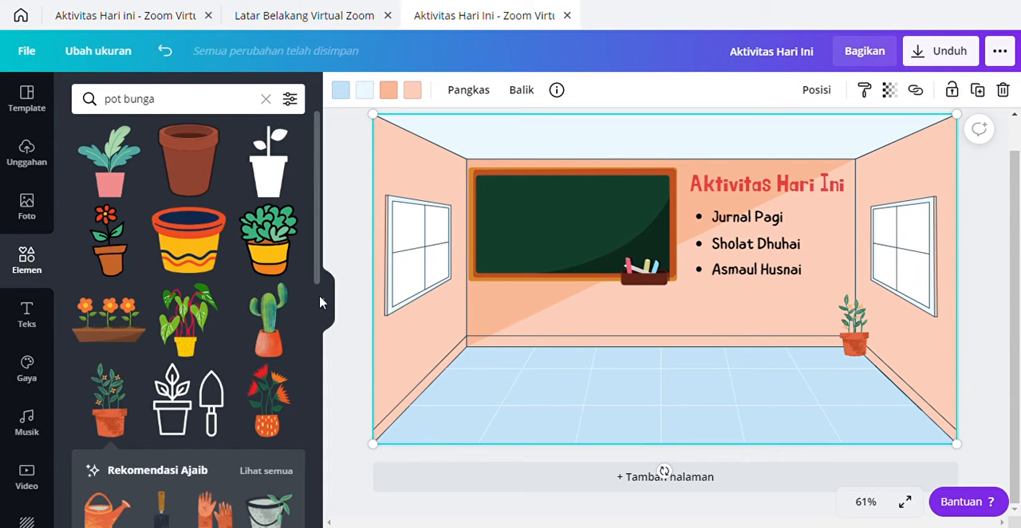
# Step: Shift the room illustration sideways to expose the page background and open the background's colour choices
pyautogui.moveTo(424, 166); pyautogui.dragTo(494, 172)
pyautogui.click(385, 148)
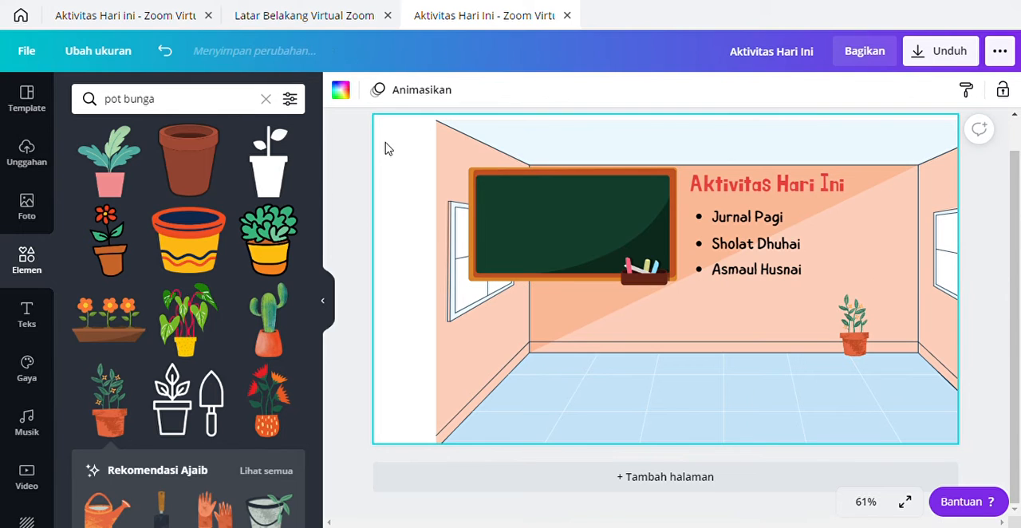
pyautogui.click(341, 91)
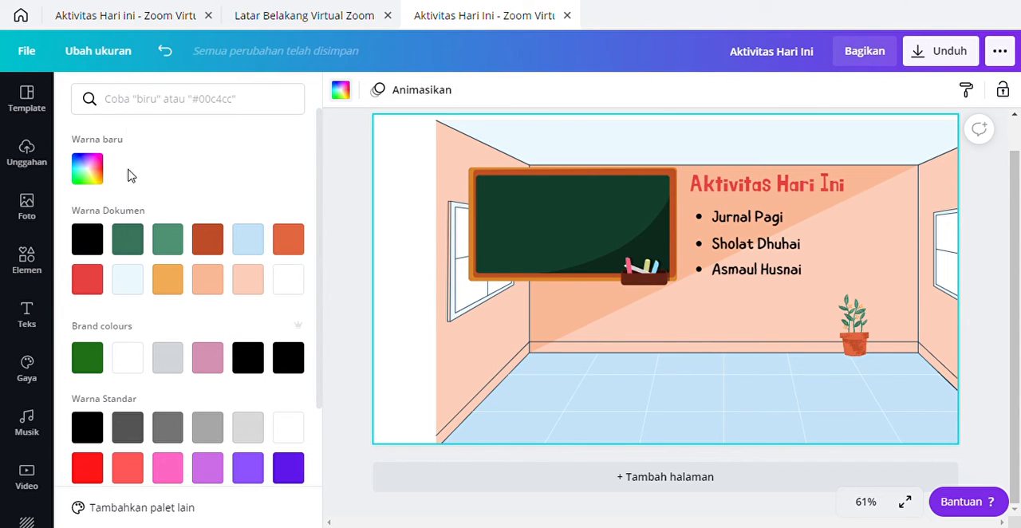
# Step: Try dark grey, light grey, peach and orange as the page background colour
pyautogui.click(128, 428)
pyautogui.click(127, 428)
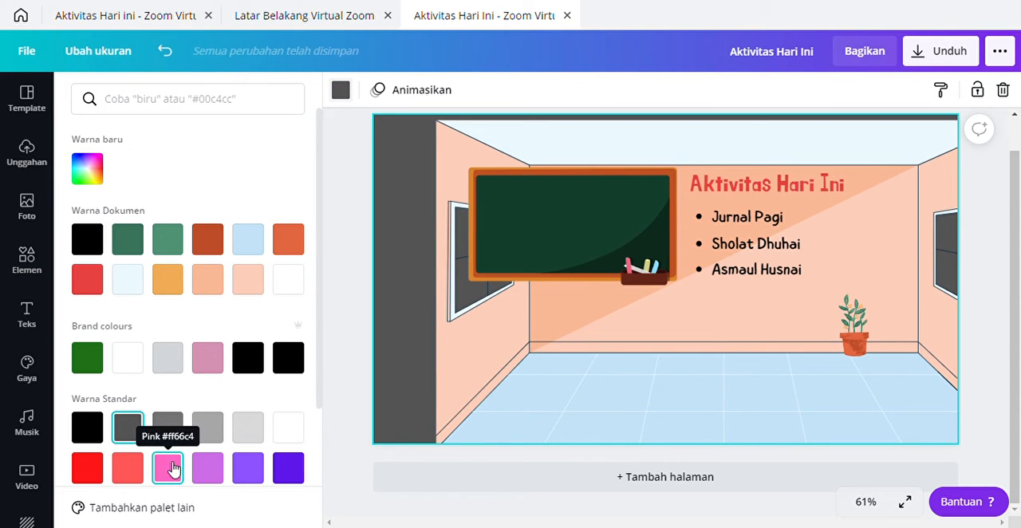
pyautogui.click(247, 428)
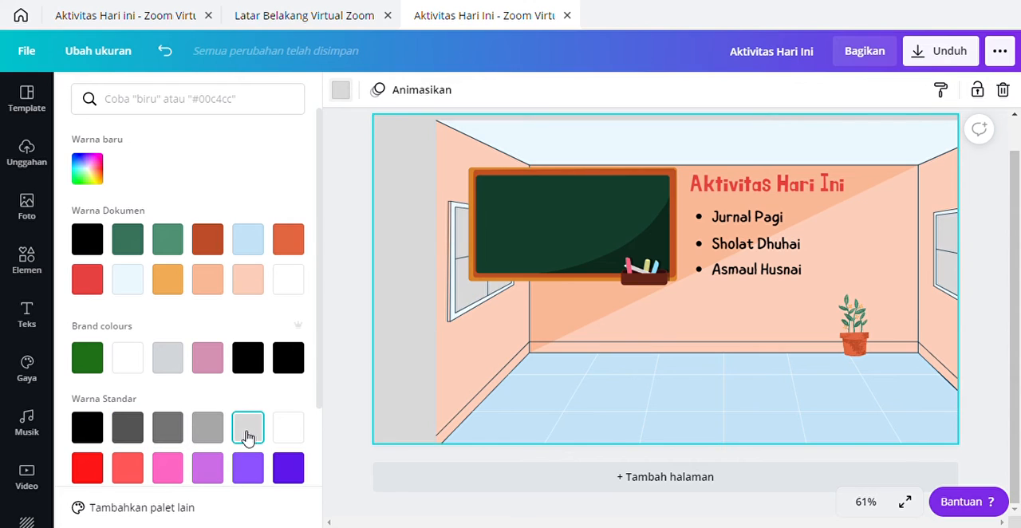
pyautogui.click(249, 281)
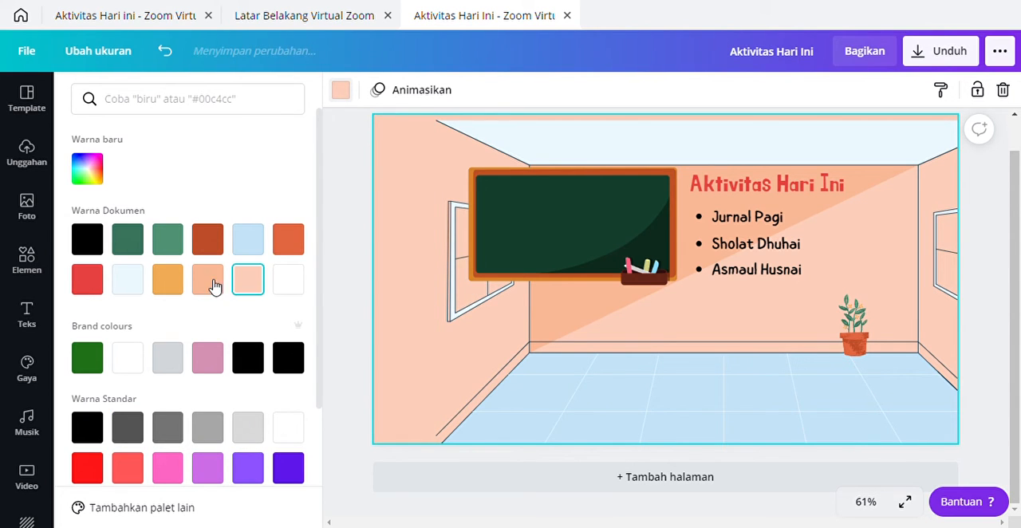
pyautogui.click(169, 281)
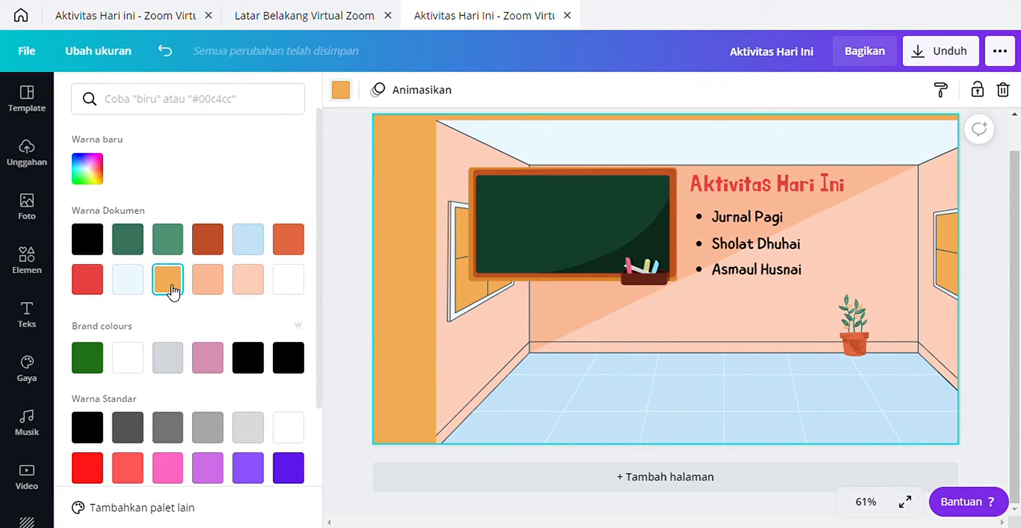
# Step: Set the page background to the custom light yellow #F8F378 and move the room illustration back over the page
pyautogui.click(96, 179)
pyautogui.moveTo(134, 297); pyautogui.dragTo(128, 306)
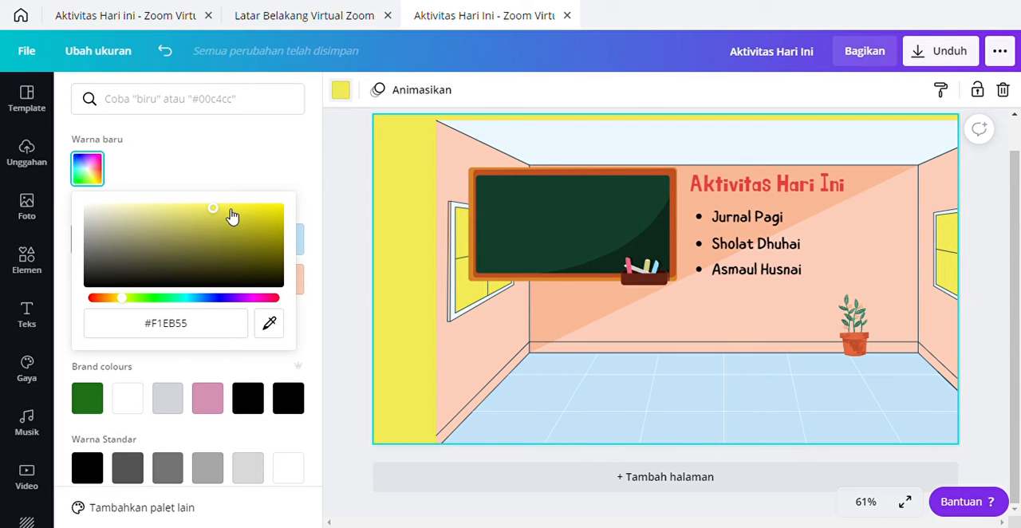
pyautogui.moveTo(232, 216); pyautogui.dragTo(193, 214)
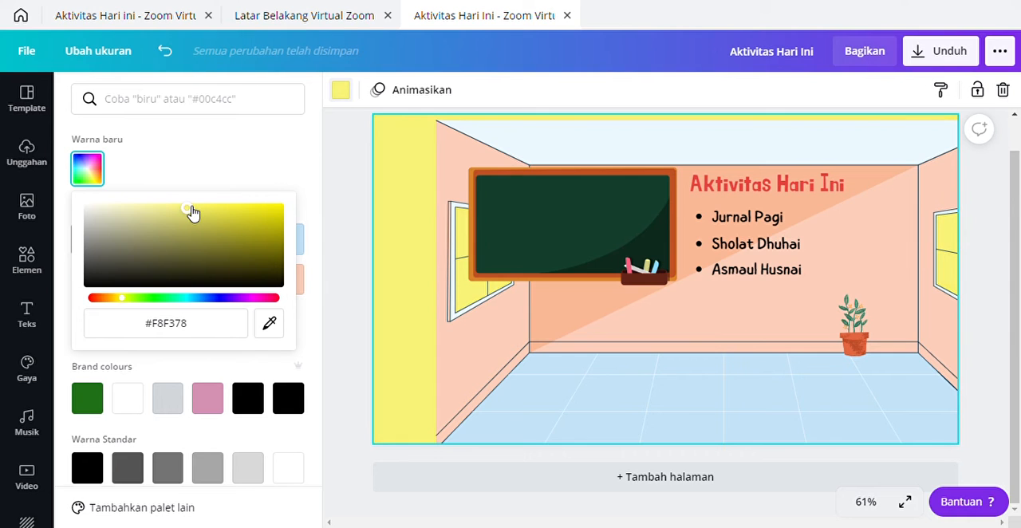
pyautogui.moveTo(503, 147); pyautogui.dragTo(451, 141)
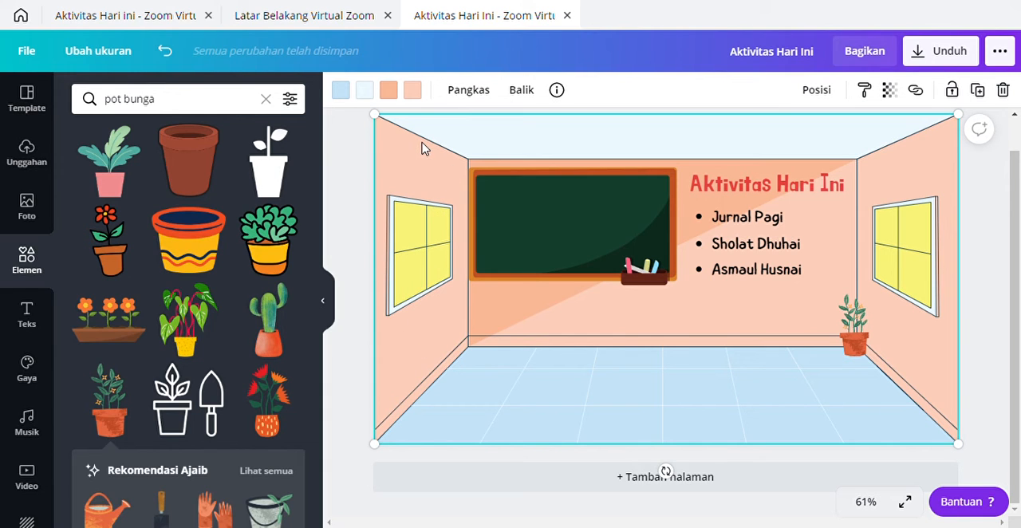
# Step: Shift the room illustration aside again and search the elements for "pohon"
pyautogui.moveTo(425, 150); pyautogui.dragTo(477, 157)
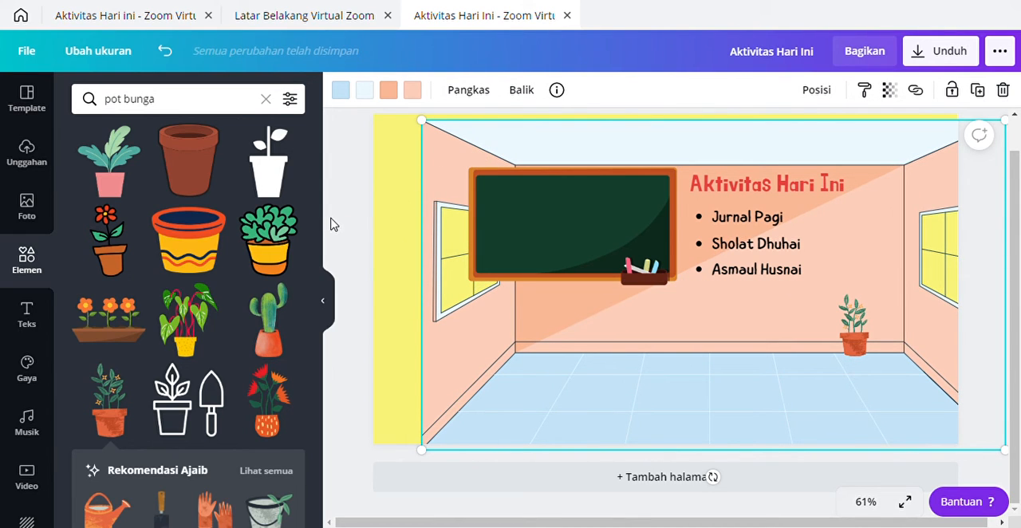
pyautogui.click(172, 105)
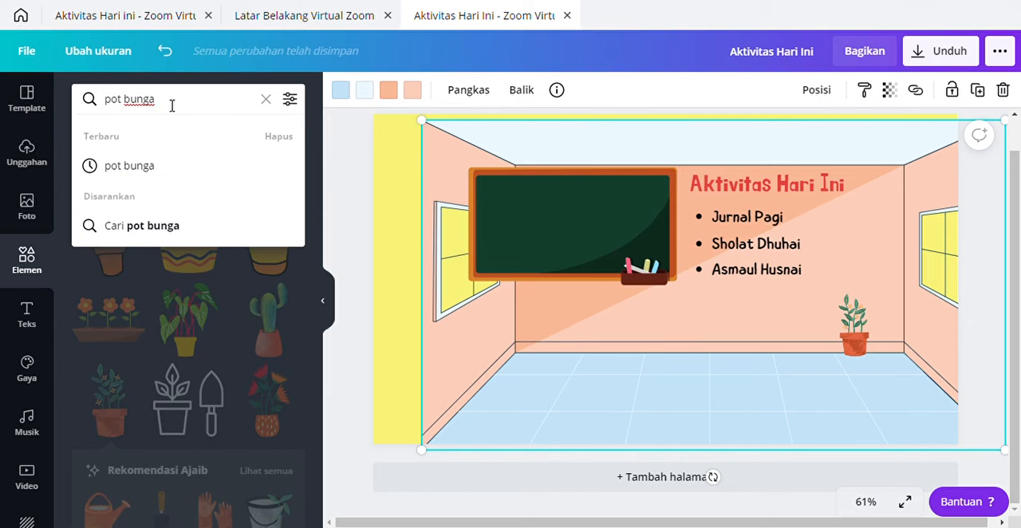
pyautogui.press('BackSpace')
pyautogui.press('BackSpace')
pyautogui.press('BackSpace')
pyautogui.press('BackSpace')
pyautogui.press('BackSpace')
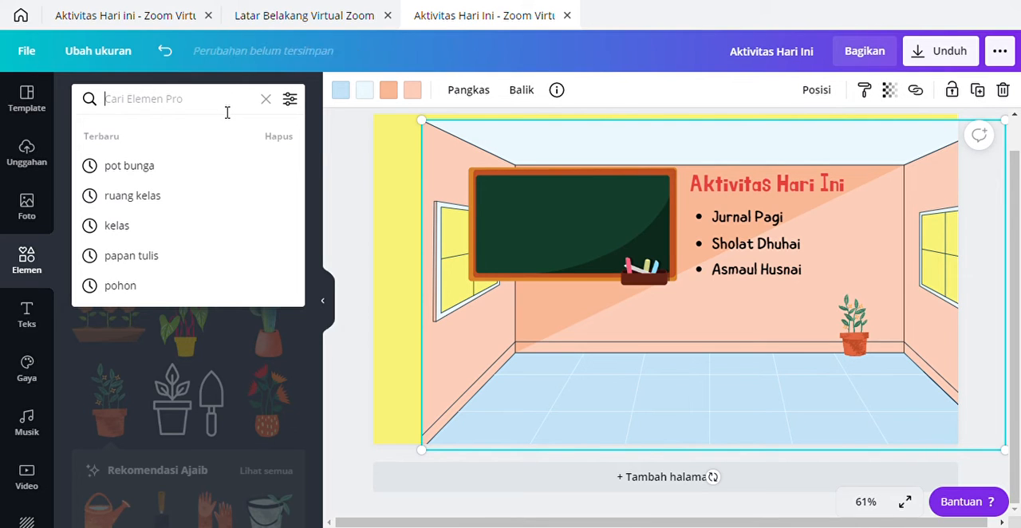
pyautogui.write('pohon')
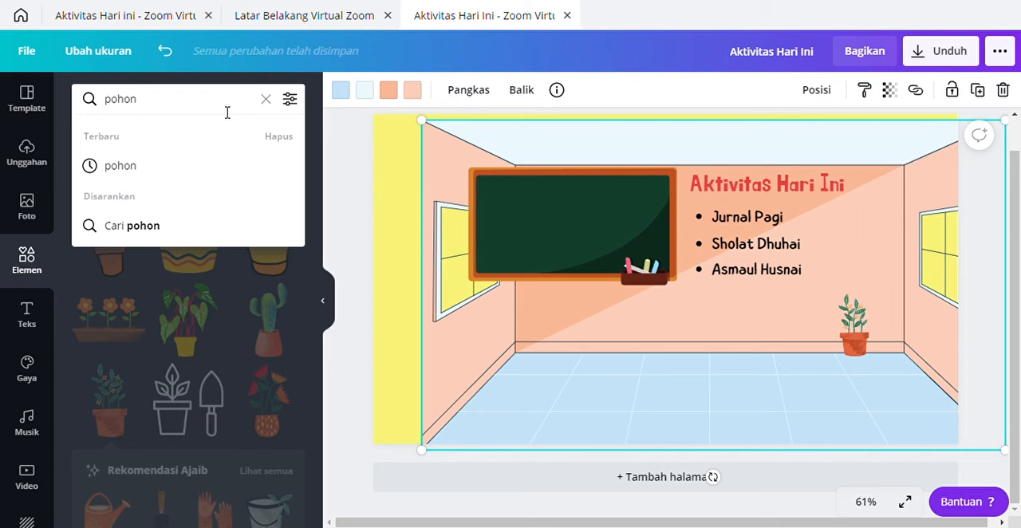
pyautogui.press('Return')
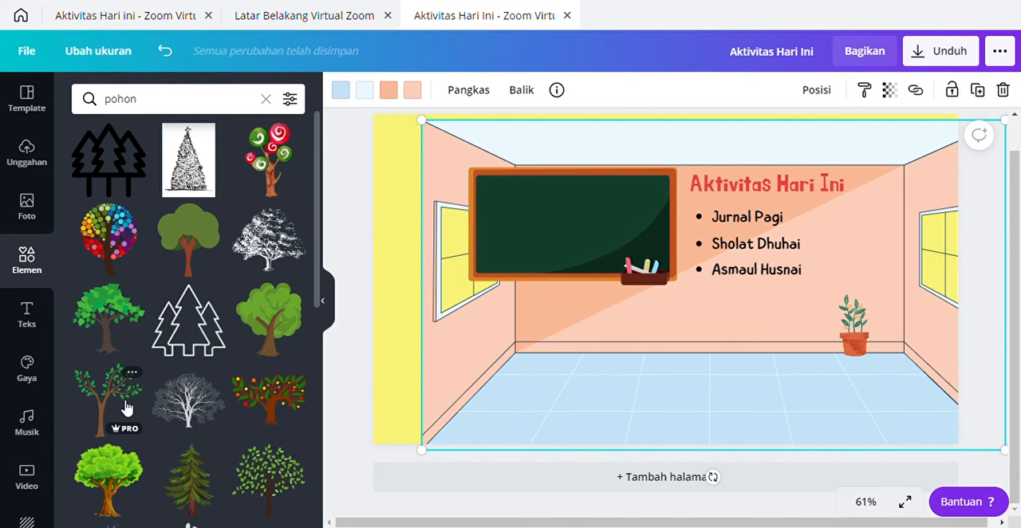
# Step: Add the free brown-trunked tree with sparse green leaves, move it beside the left window and realign the room illustration with the page
pyautogui.scroll(-2, 125, 415)
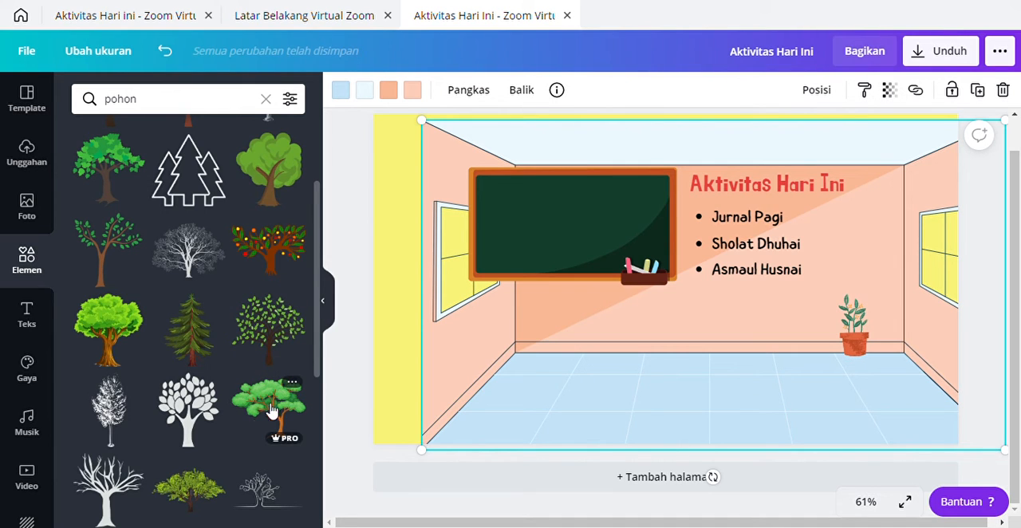
pyautogui.scroll(-2, 270, 411)
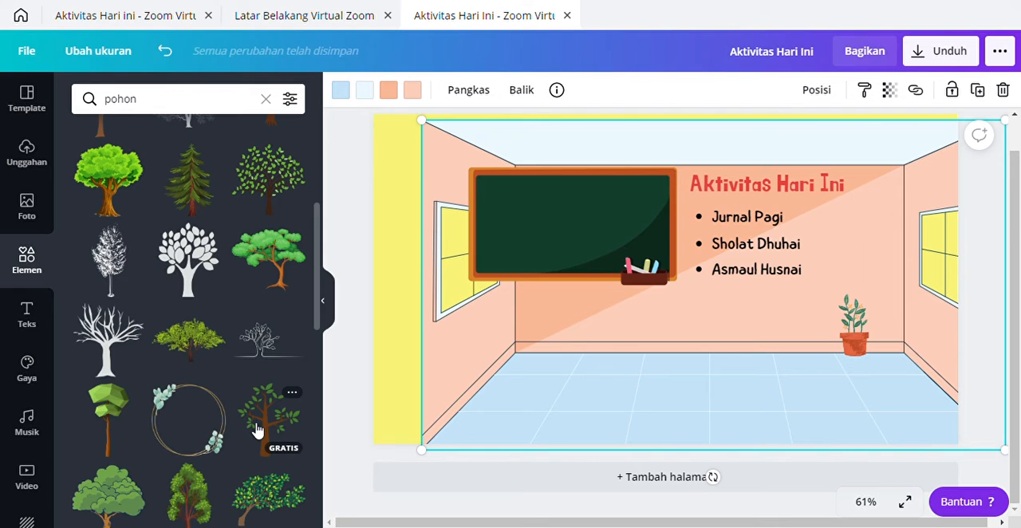
pyautogui.click(263, 431)
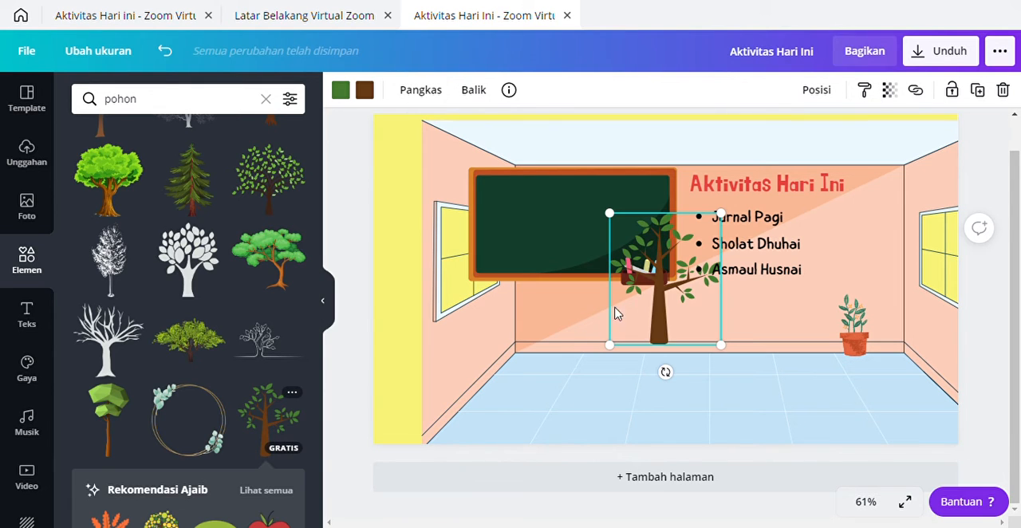
pyautogui.moveTo(672, 296); pyautogui.dragTo(498, 287)
pyautogui.moveTo(547, 144); pyautogui.dragTo(506, 141)
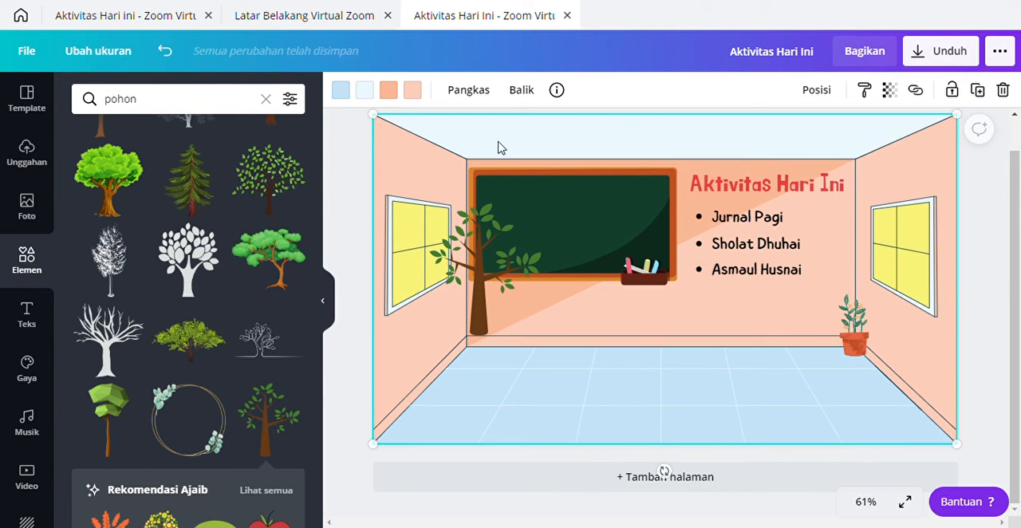
# Step: Shrink the tree slightly and position it over the window on the room's left wall
pyautogui.click(484, 253)
pyautogui.moveTo(484, 253); pyautogui.dragTo(436, 249)
pyautogui.moveTo(497, 201); pyautogui.dragTo(481, 215)
pyautogui.moveTo(423, 269); pyautogui.dragTo(437, 265)
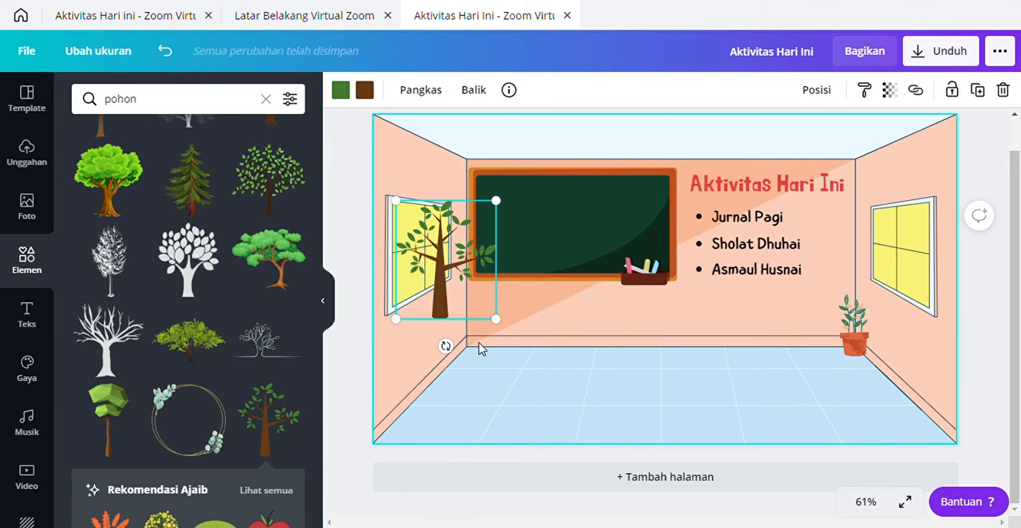
# Step: Send the tree backward until it sits behind the room illustration, within the left window's opening
pyautogui.scroll(1, 670, 347)
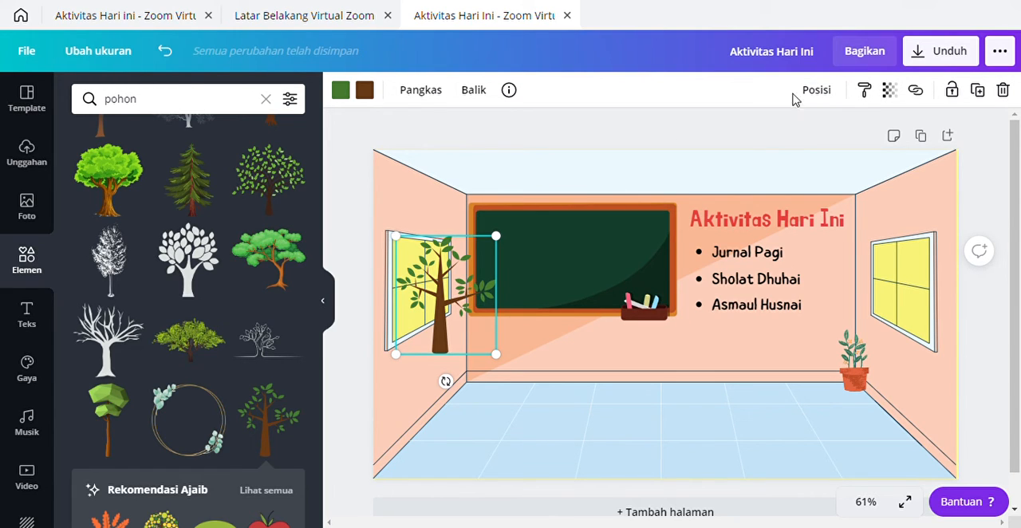
pyautogui.click(818, 91)
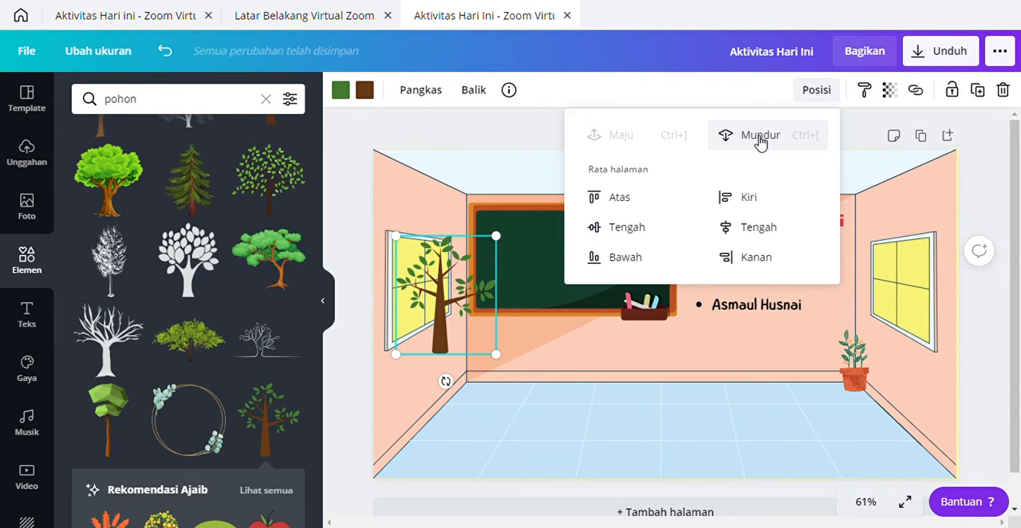
pyautogui.click(760, 137)
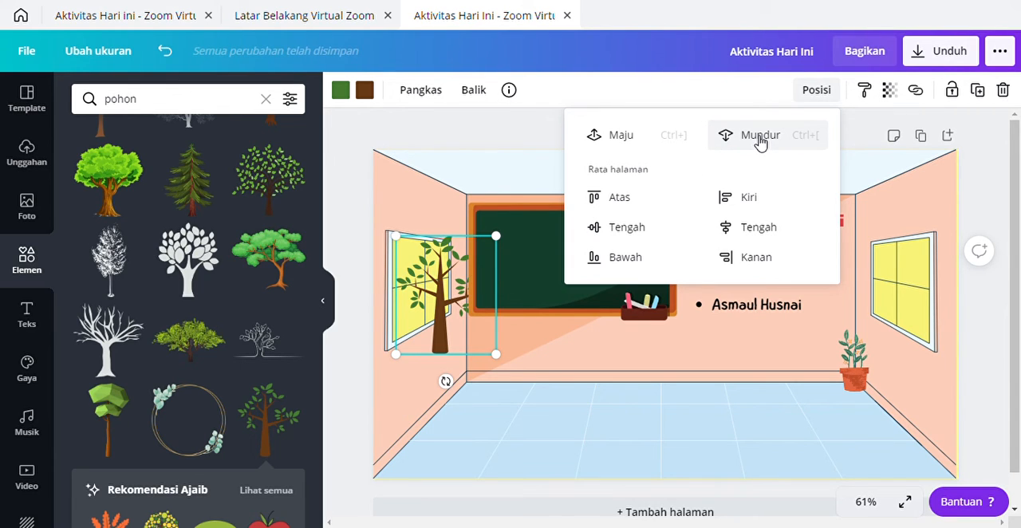
pyautogui.click(760, 137)
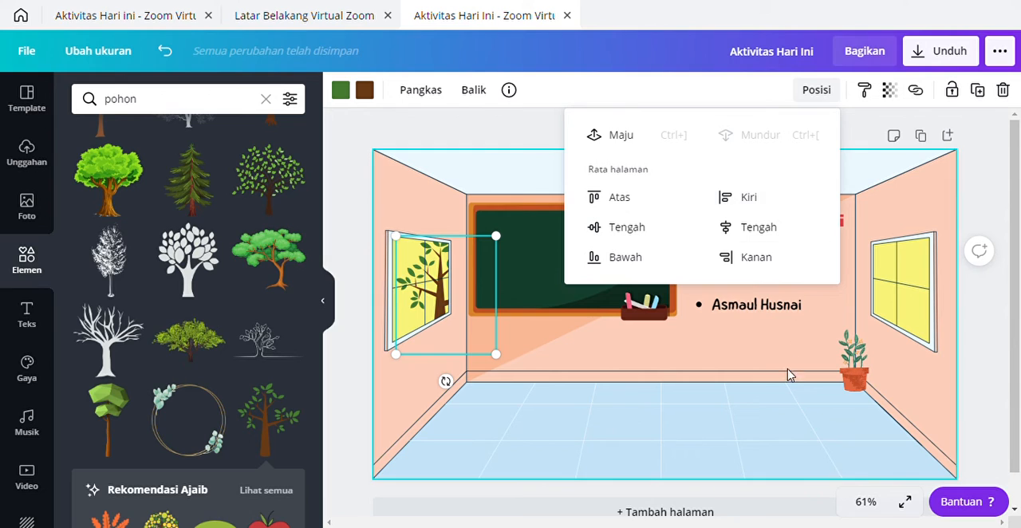
pyautogui.click(444, 380)
pyautogui.click(492, 173)
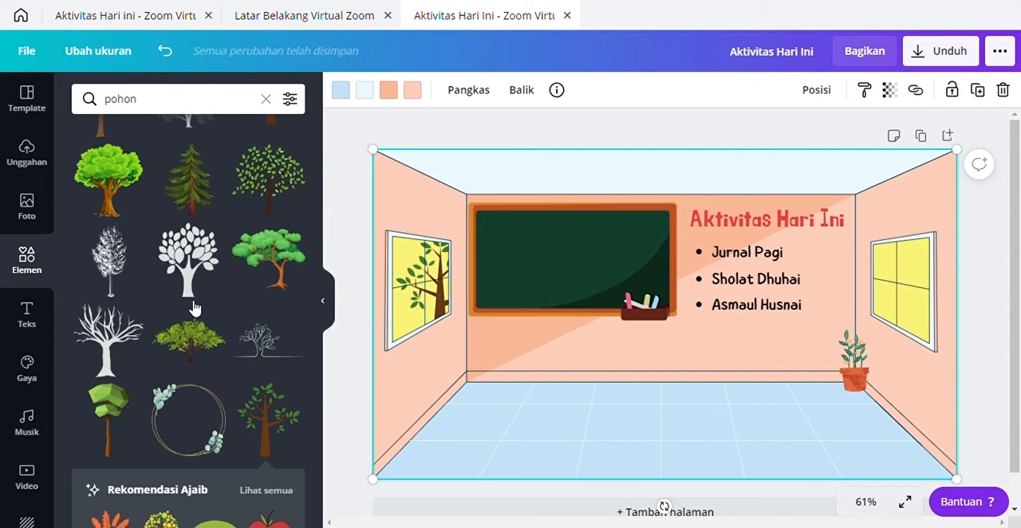
# Step: Add a body text box at the top of the chalkboard, sized 19, and set its font to Childos Arabic Light
pyautogui.click(27, 315)
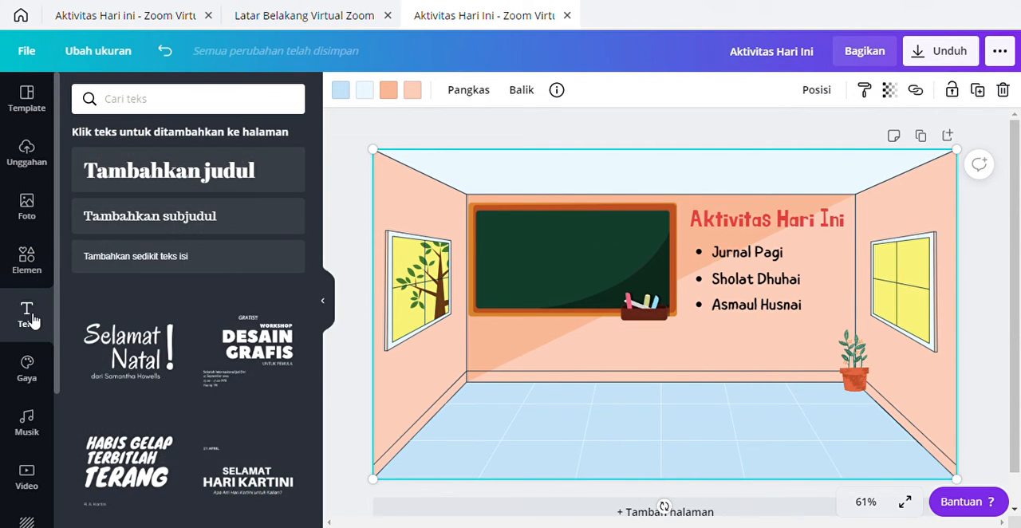
pyautogui.click(144, 266)
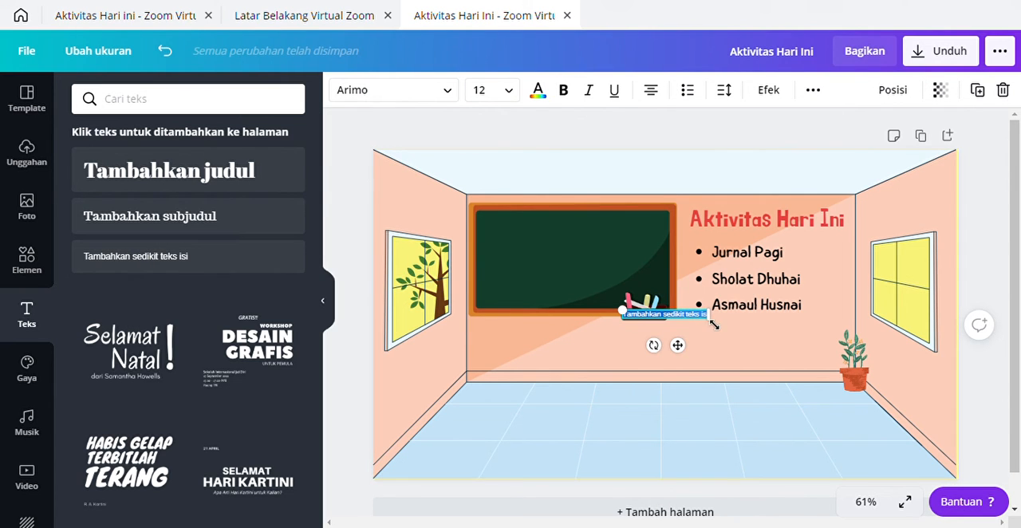
pyautogui.moveTo(714, 325); pyautogui.dragTo(593, 265)
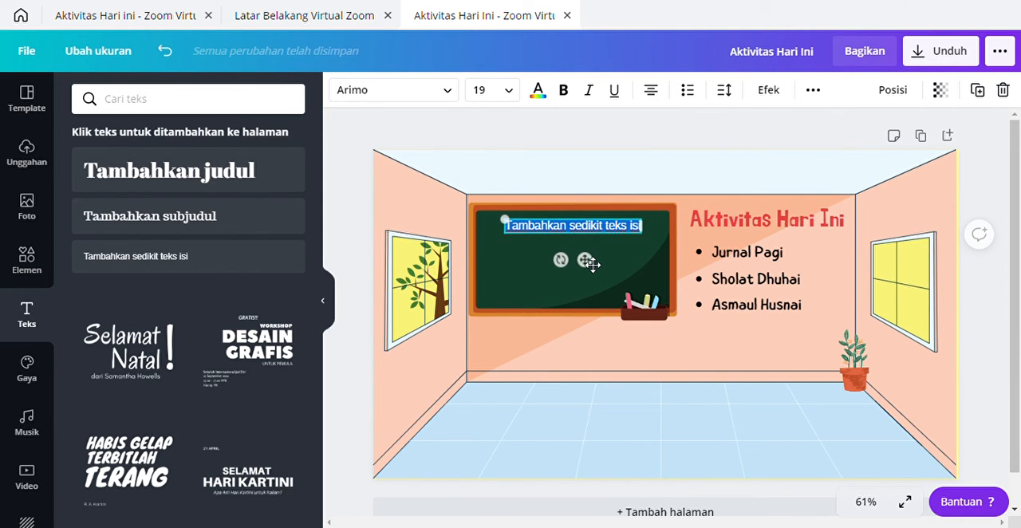
pyautogui.click(449, 93)
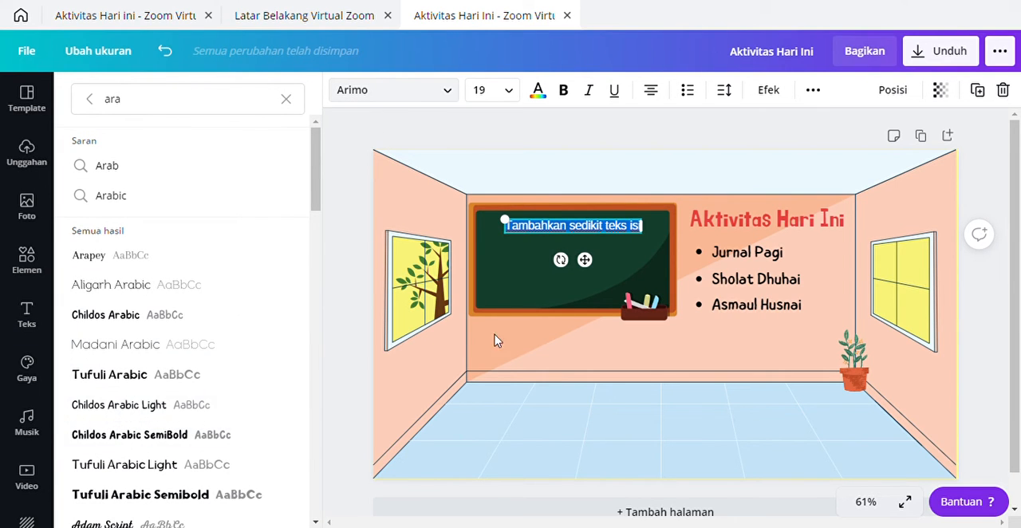
pyautogui.click(121, 411)
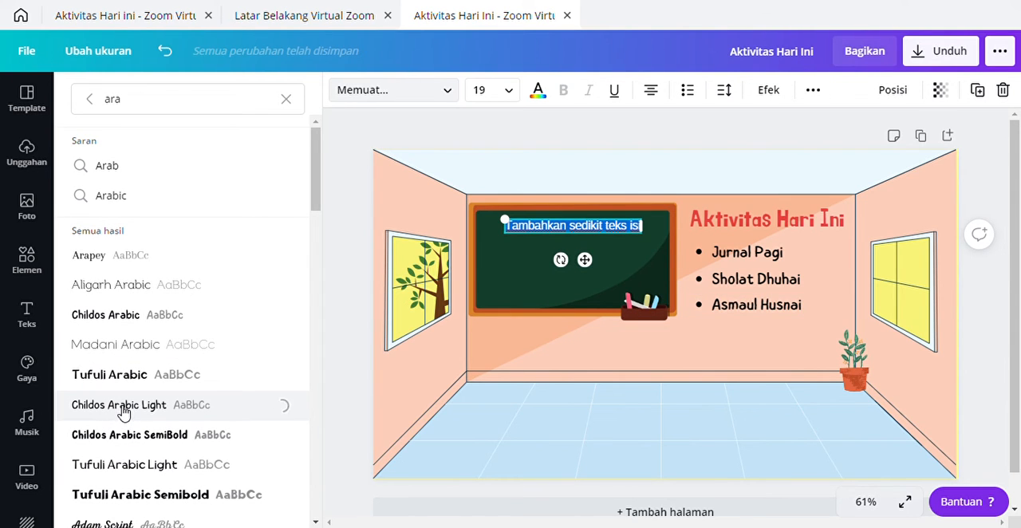
# Step: Replace the chalkboard's placeholder text with "SD Mutiara Hati", enlarging the text to size 58.9
pyautogui.click(527, 237)
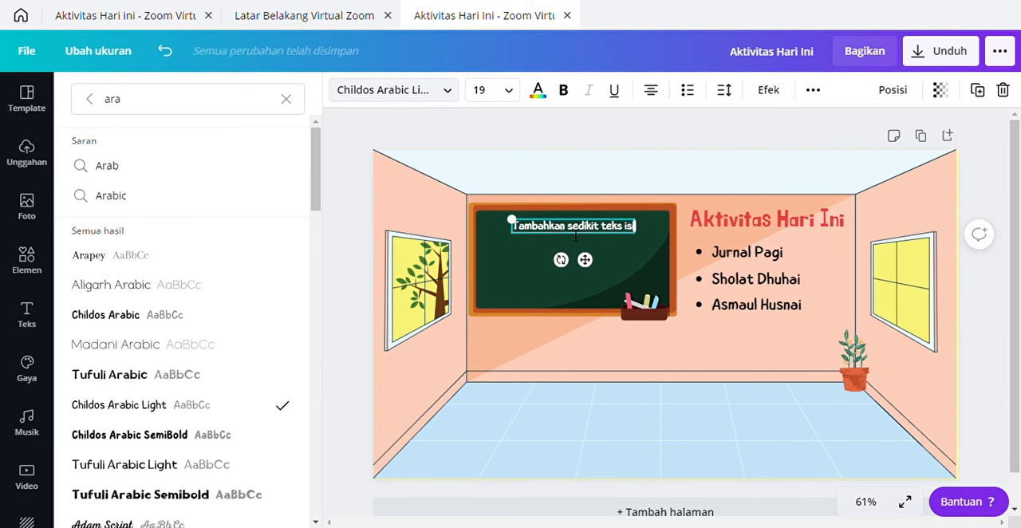
pyautogui.moveTo(636, 228); pyautogui.dragTo(513, 226)
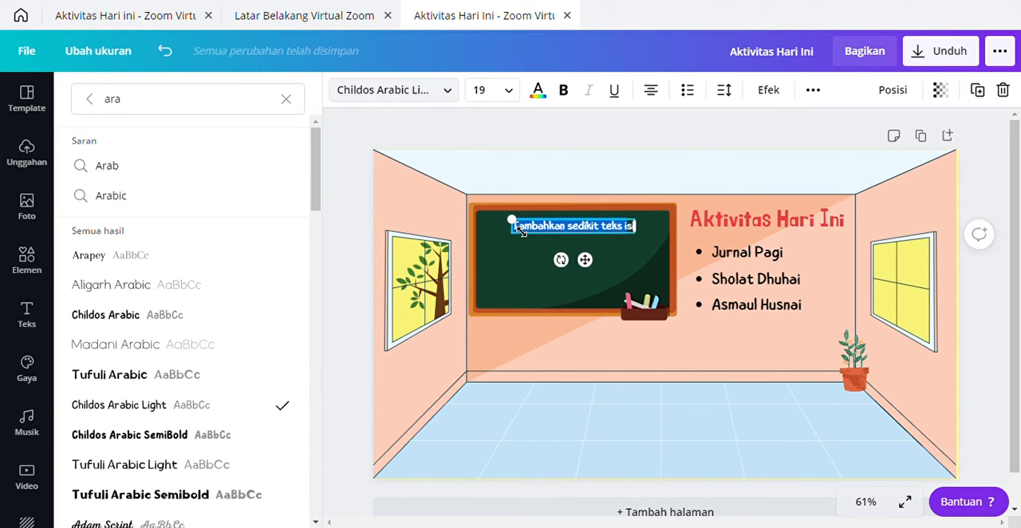
pyautogui.write('s')
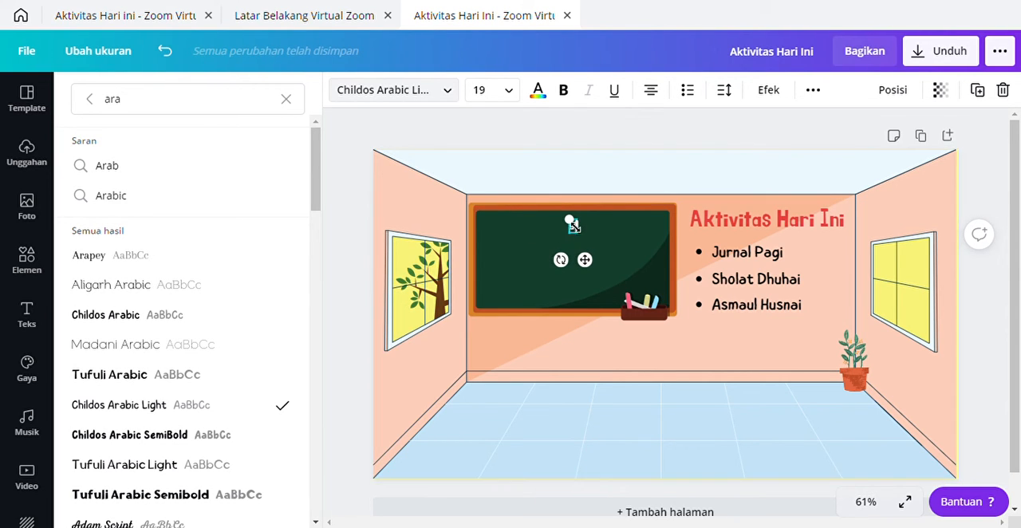
pyautogui.moveTo(571, 223); pyautogui.dragTo(554, 193)
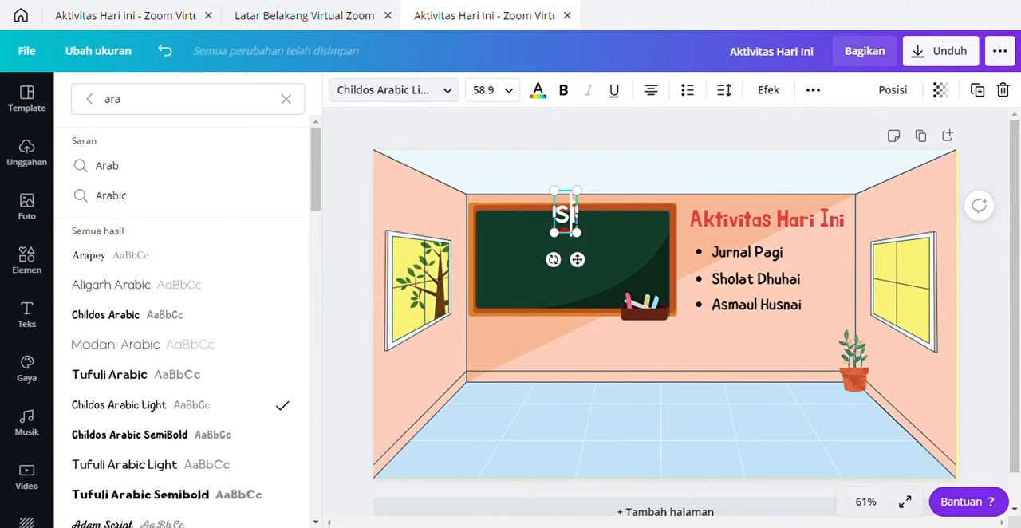
pyautogui.press('BackSpace')
pyautogui.press('BackSpace')
pyautogui.write('AS')
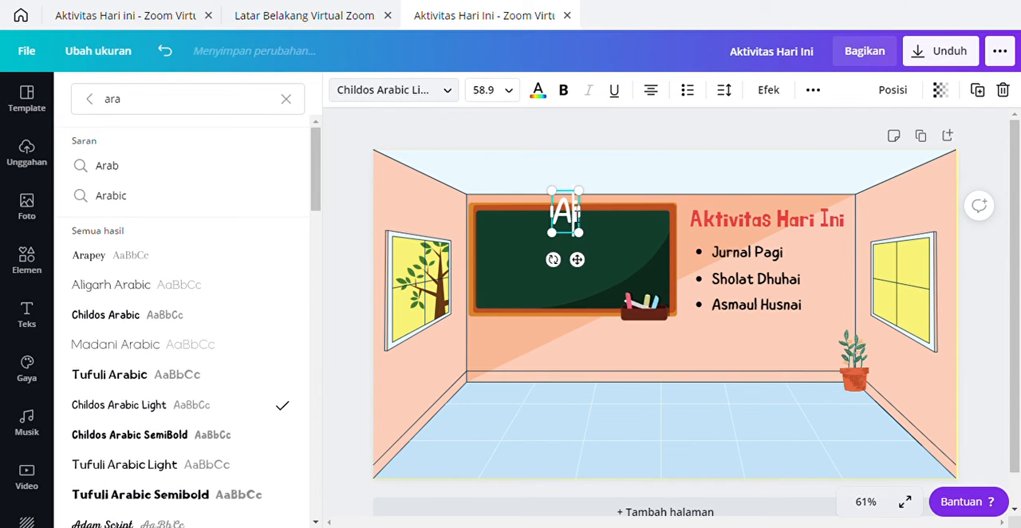
pyautogui.press('BackSpace')
pyautogui.press('BackSpace')
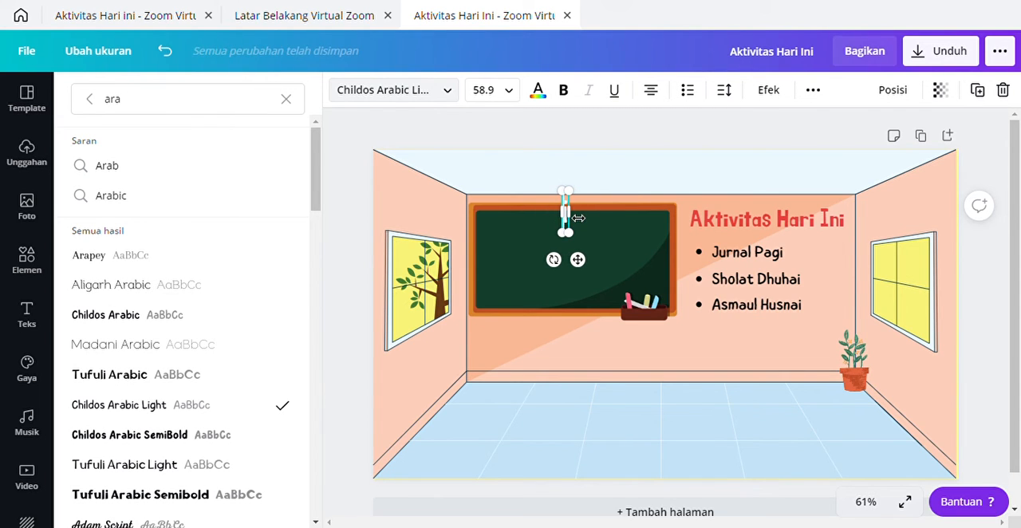
pyautogui.write('SD i')
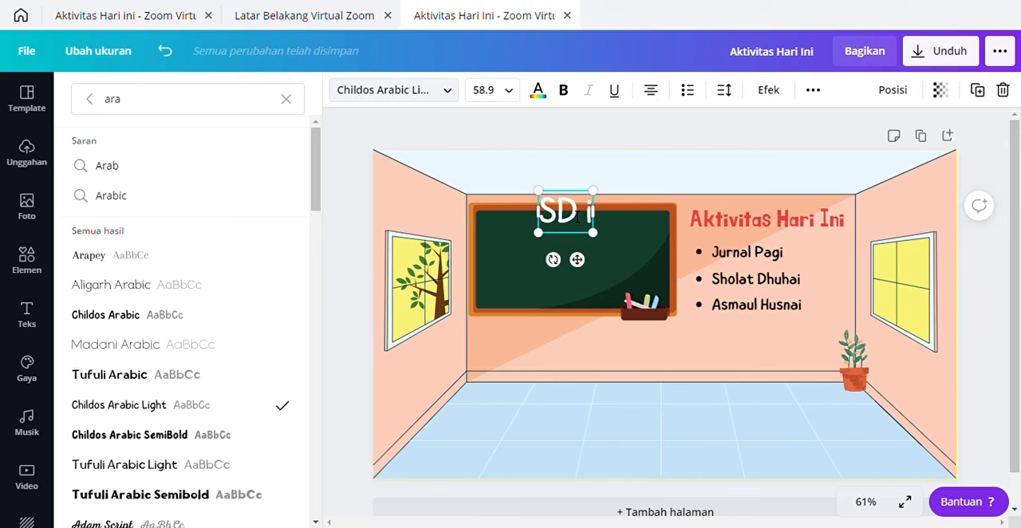
pyautogui.write('Mu')
pyautogui.write('tiara ')
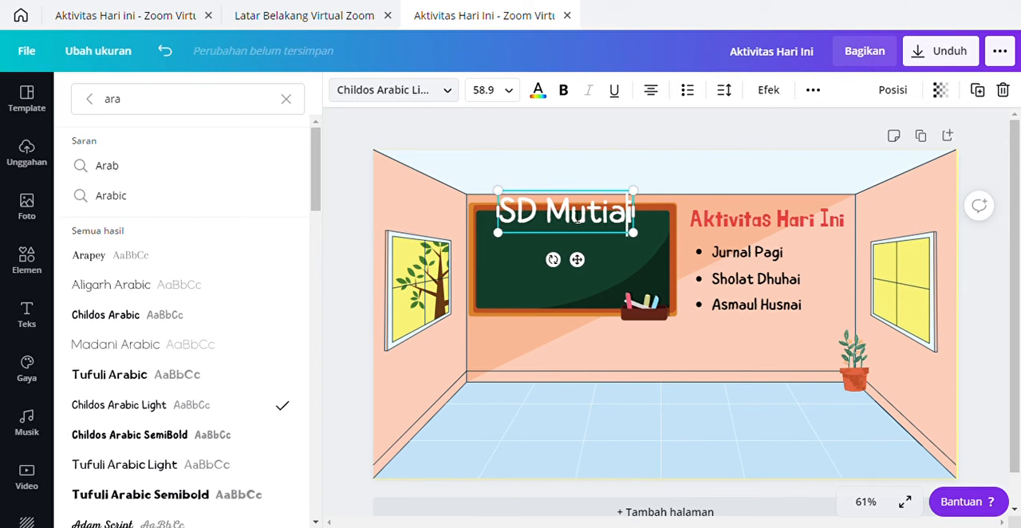
pyautogui.write('Hati')
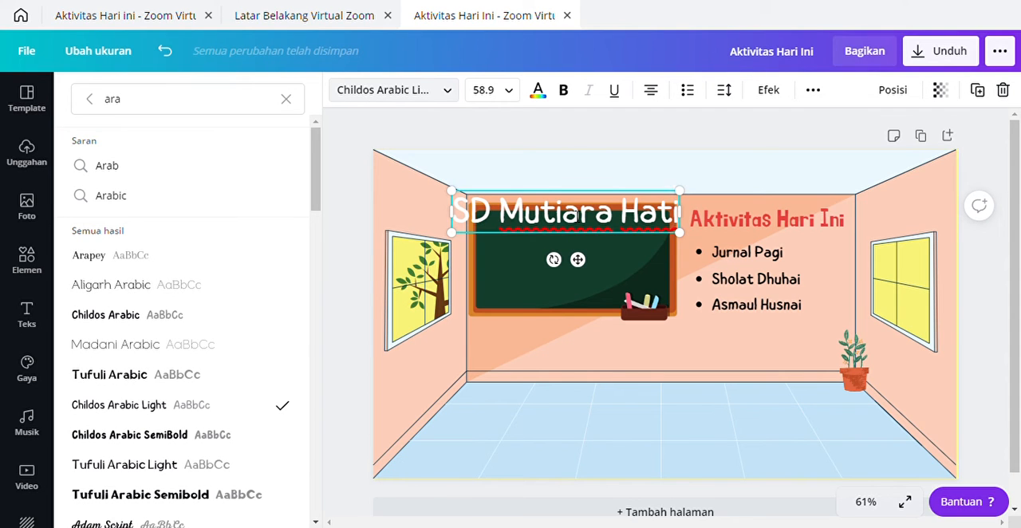
# Step: Shrink the "SD Mutiara Hati" text to size 23.3 and place it near the chalkboard's upper edge
pyautogui.moveTo(678, 233); pyautogui.dragTo(556, 202)
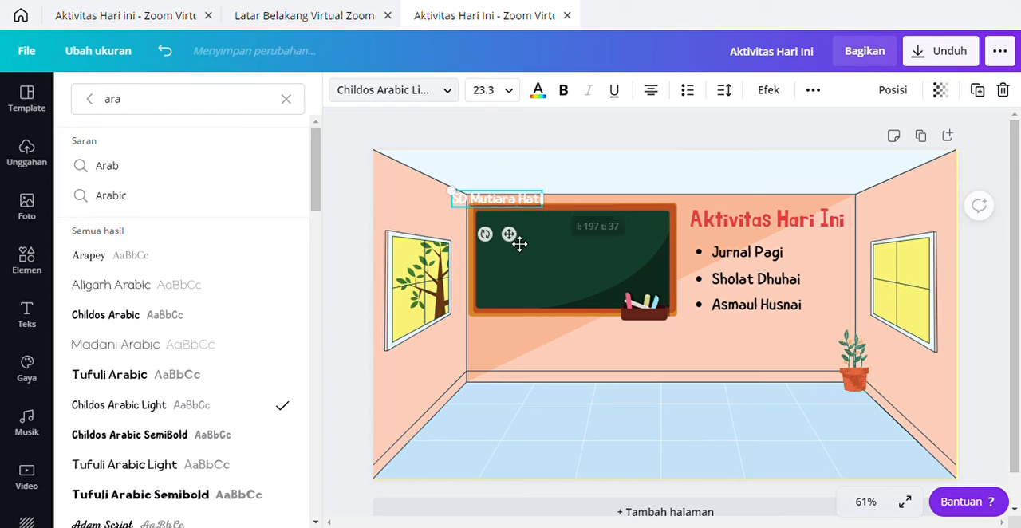
pyautogui.moveTo(515, 237); pyautogui.dragTo(587, 267)
pyautogui.click(595, 397)
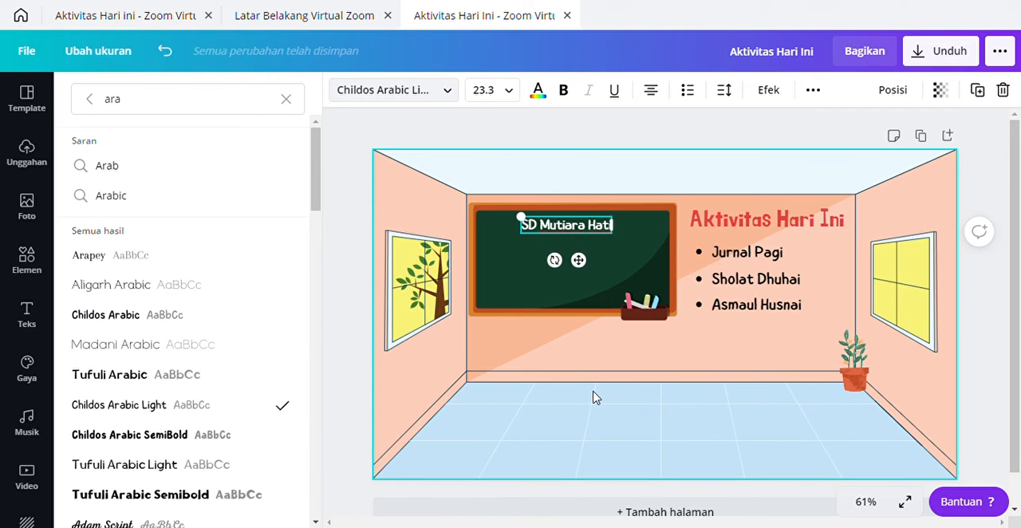
pyautogui.click(568, 227)
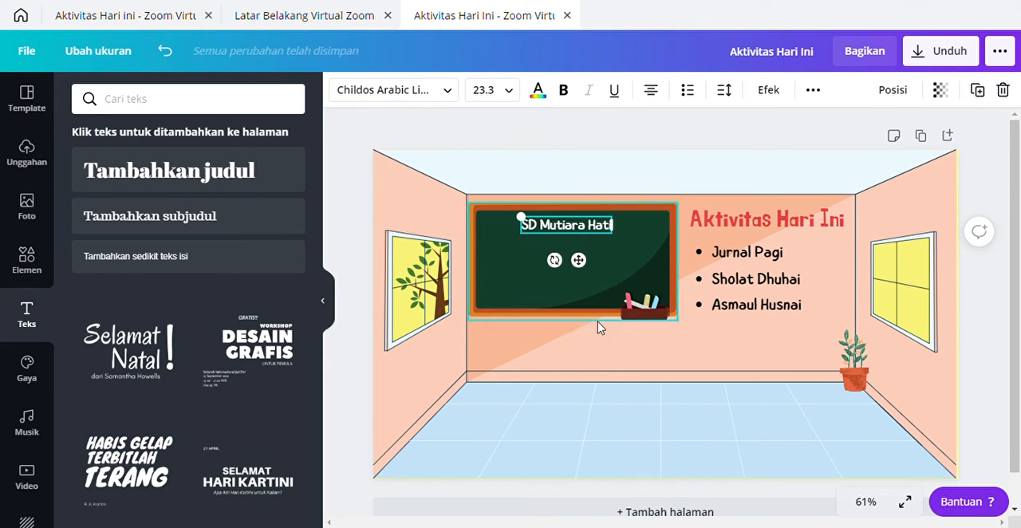
pyautogui.click(638, 426)
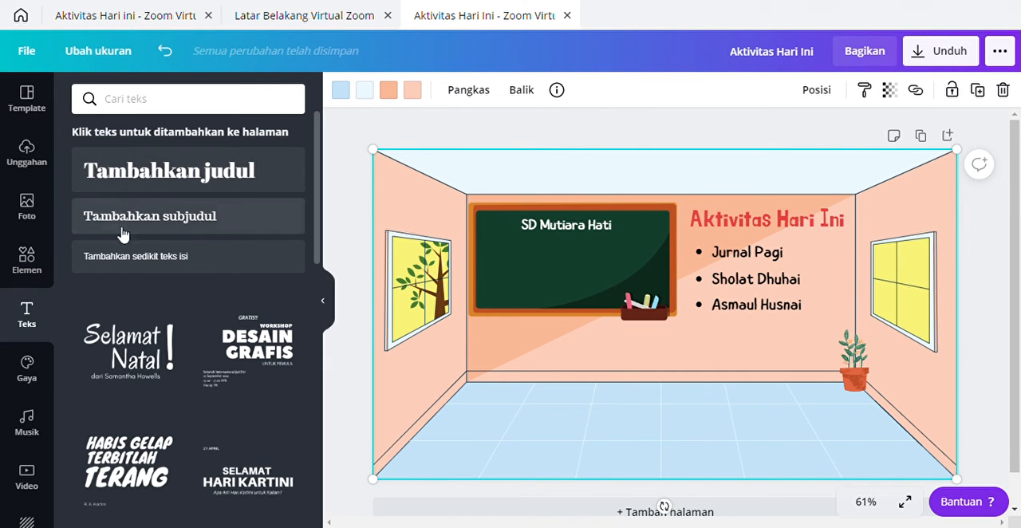
# Step: Add the round Sekolah Mutiara Hati logo from the uploads, shrink it and place it in the chalkboard's upper-left corner beside the school name
pyautogui.click(28, 153)
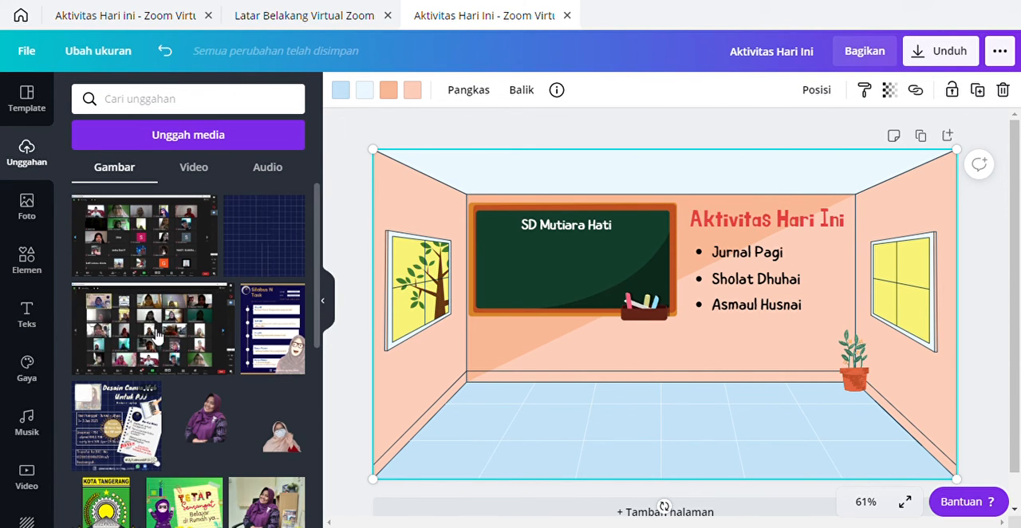
pyautogui.scroll(-2, 157, 311)
pyautogui.scroll(-3, 158, 311)
pyautogui.scroll(2, 157, 311)
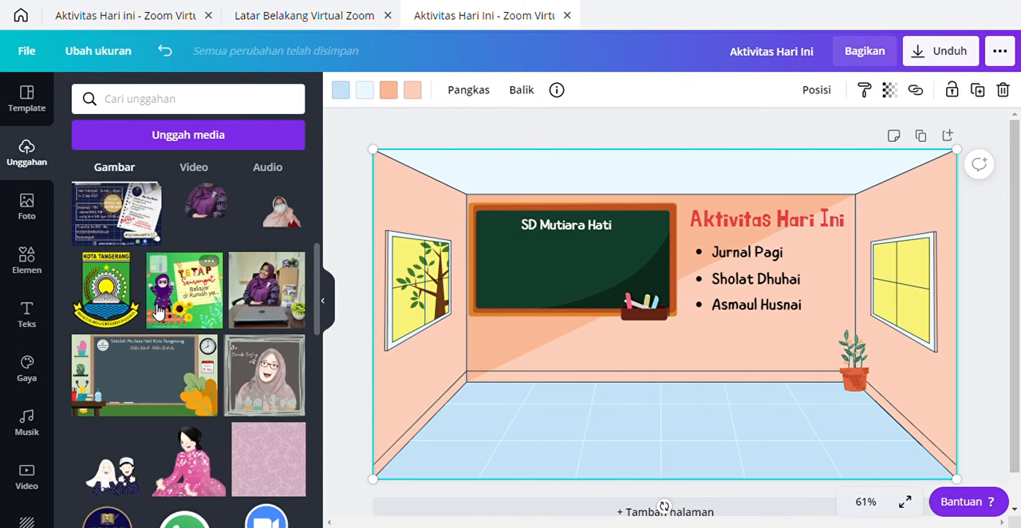
pyautogui.scroll(-10, 158, 310)
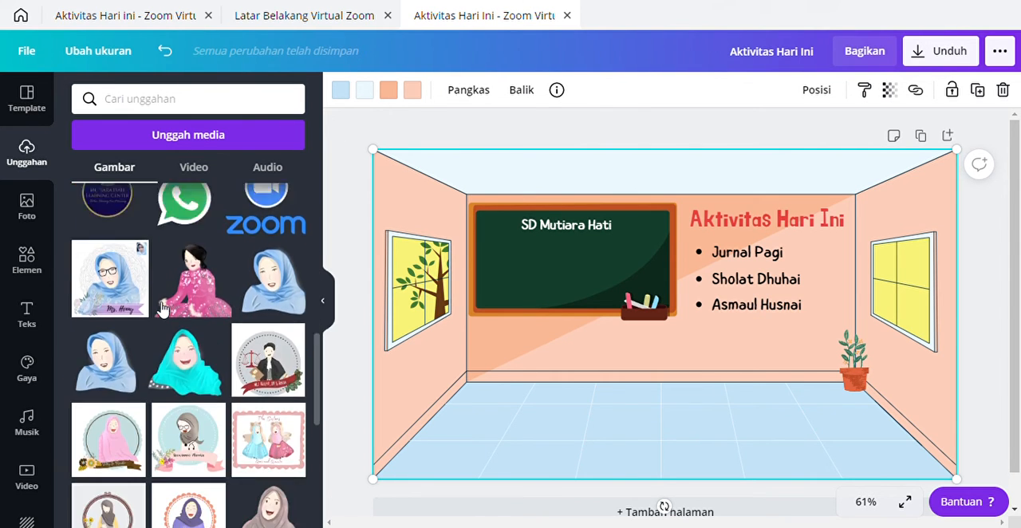
pyautogui.scroll(-1, 162, 311)
pyautogui.scroll(1, 162, 311)
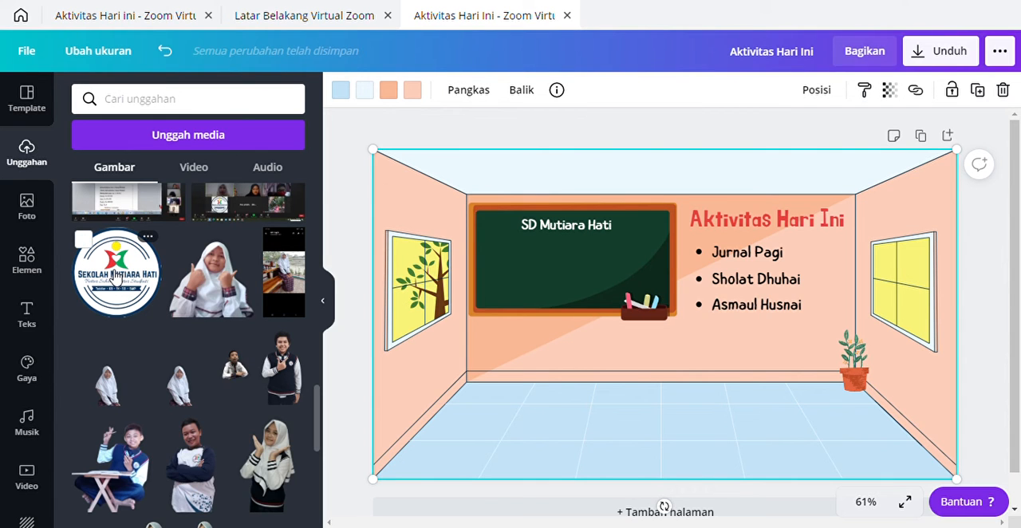
pyautogui.click(116, 276)
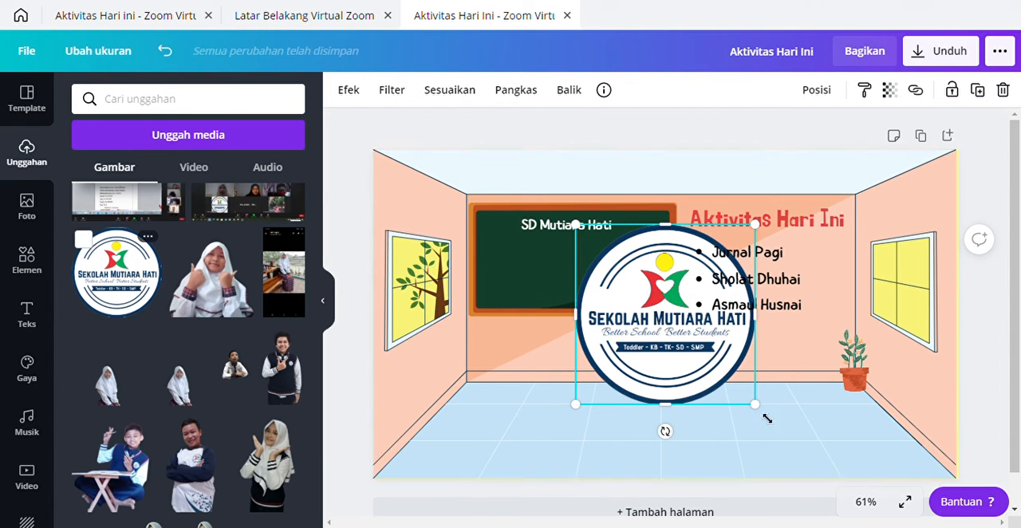
pyautogui.moveTo(763, 410); pyautogui.dragTo(513, 281)
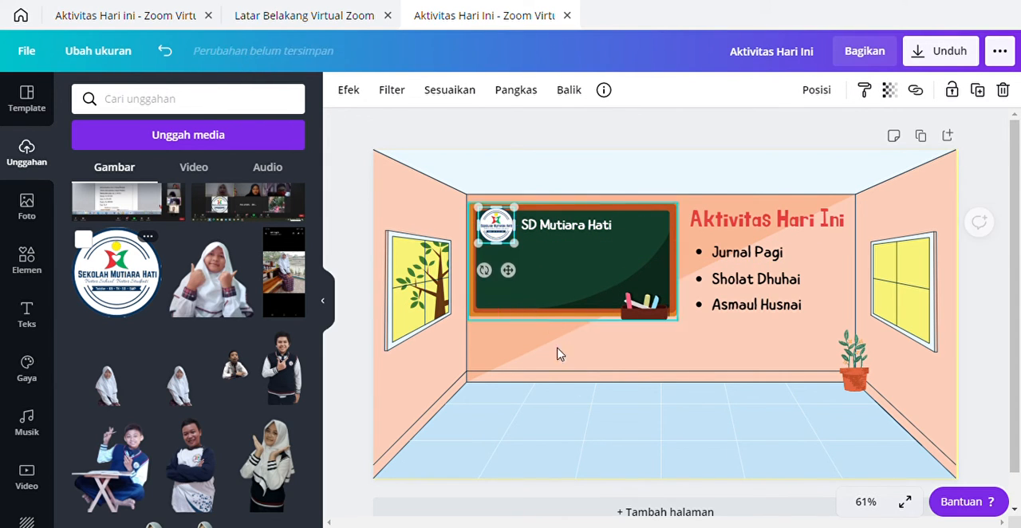
pyautogui.click(574, 375)
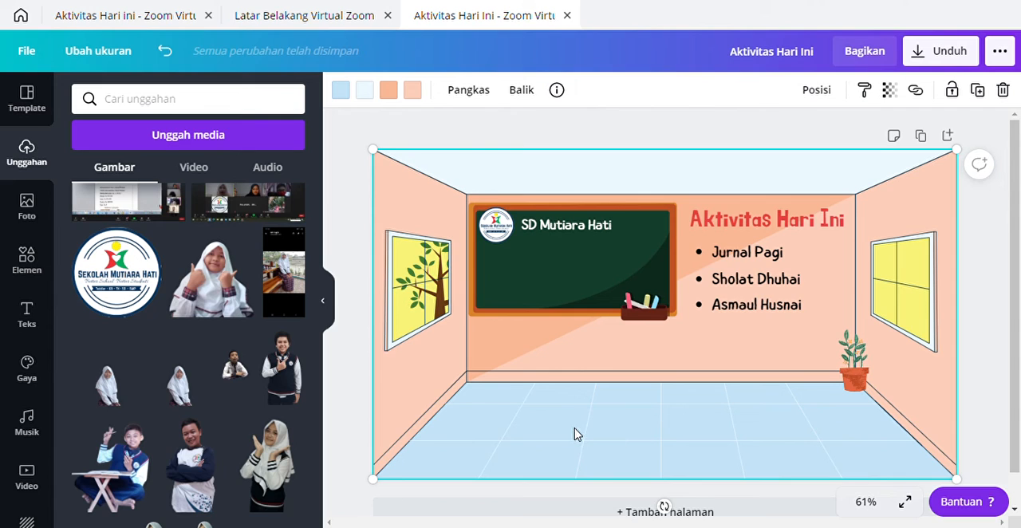
# Step: Shrink the school logo slightly and nudge it to line up with the "SD Mutiara Hati" text
pyautogui.click(497, 231)
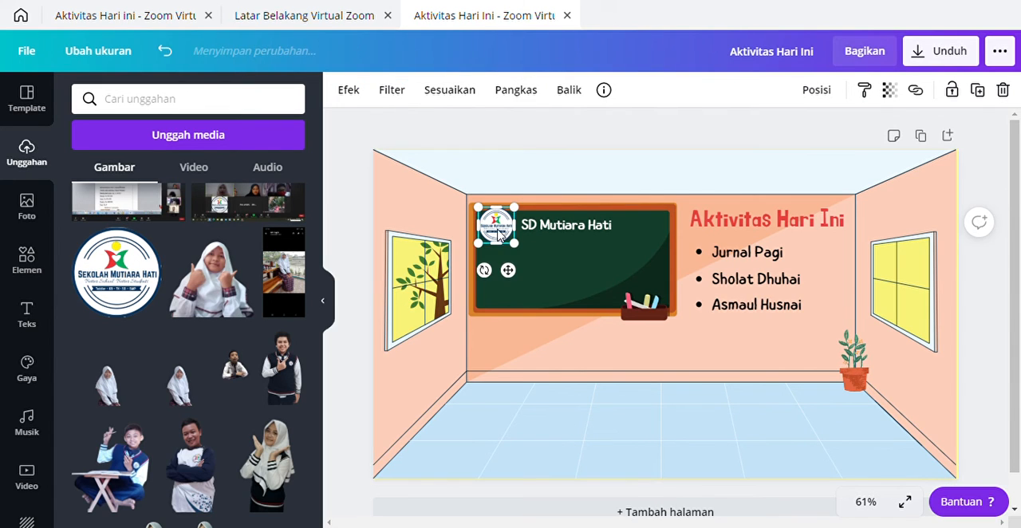
pyautogui.moveTo(518, 249); pyautogui.dragTo(512, 240)
pyautogui.moveTo(515, 276); pyautogui.dragTo(513, 281)
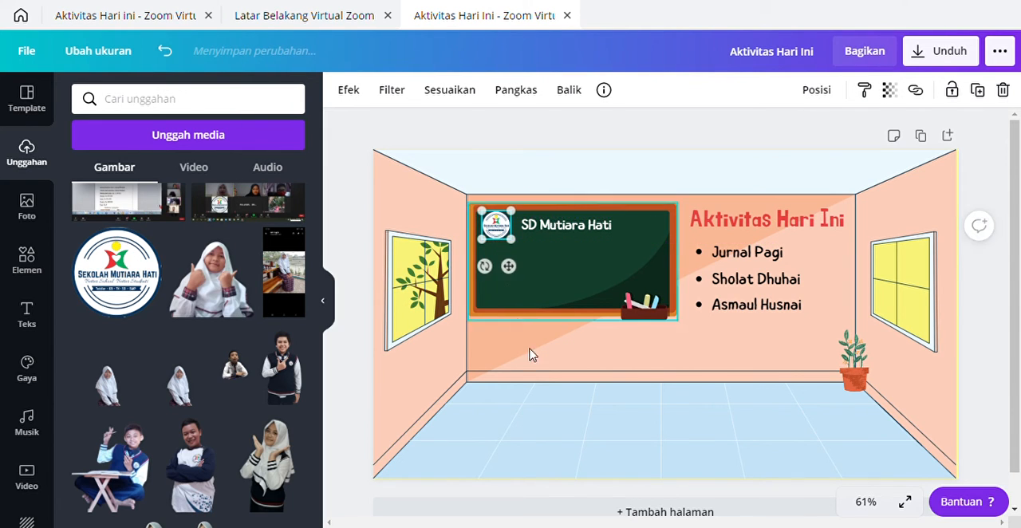
pyautogui.click(568, 412)
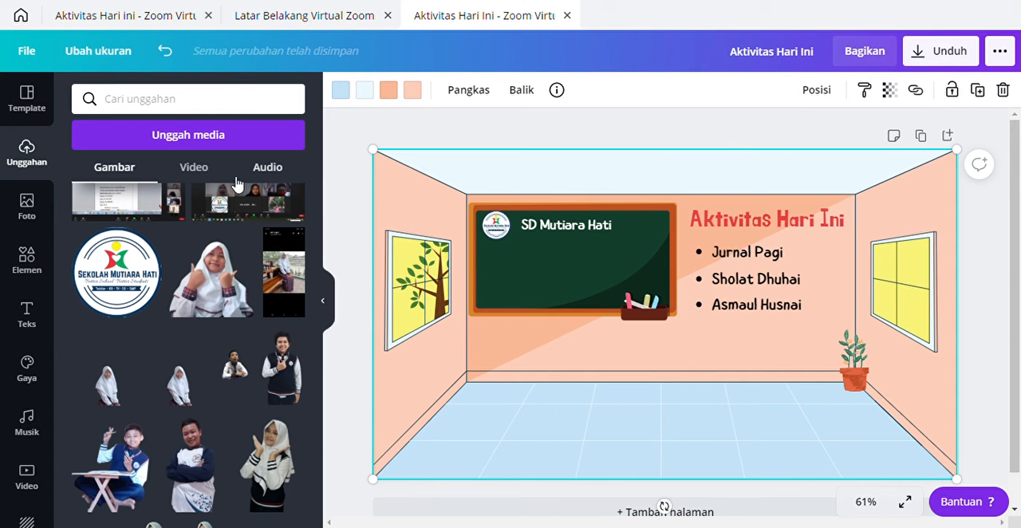
# Step: Add the two cut-out photos of women in purple and beige headscarves from the uploads, moving the masked woman onto the chalkboard's left half
pyautogui.scroll(5, 189, 269)
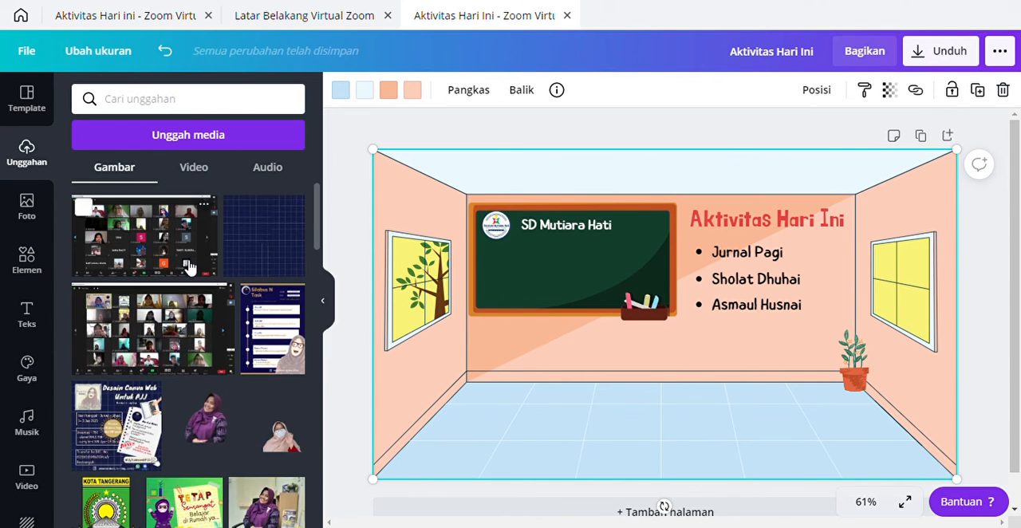
pyautogui.scroll(-1, 257, 414)
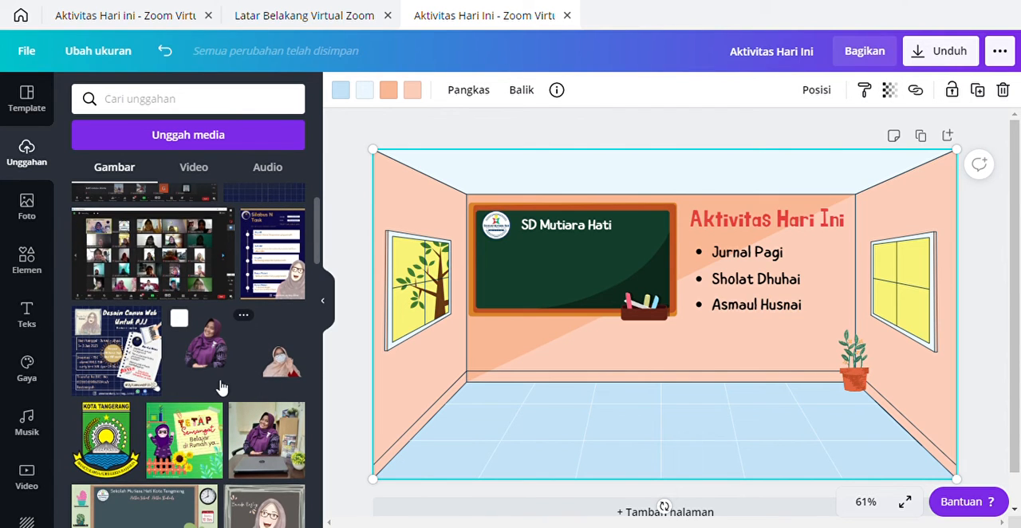
pyautogui.scroll(-2, 243, 389)
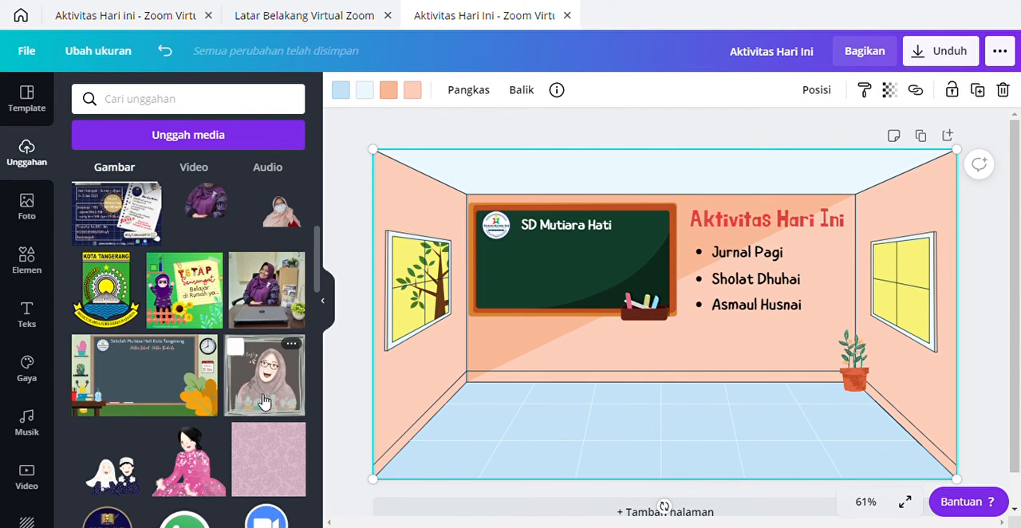
pyautogui.scroll(3, 253, 409)
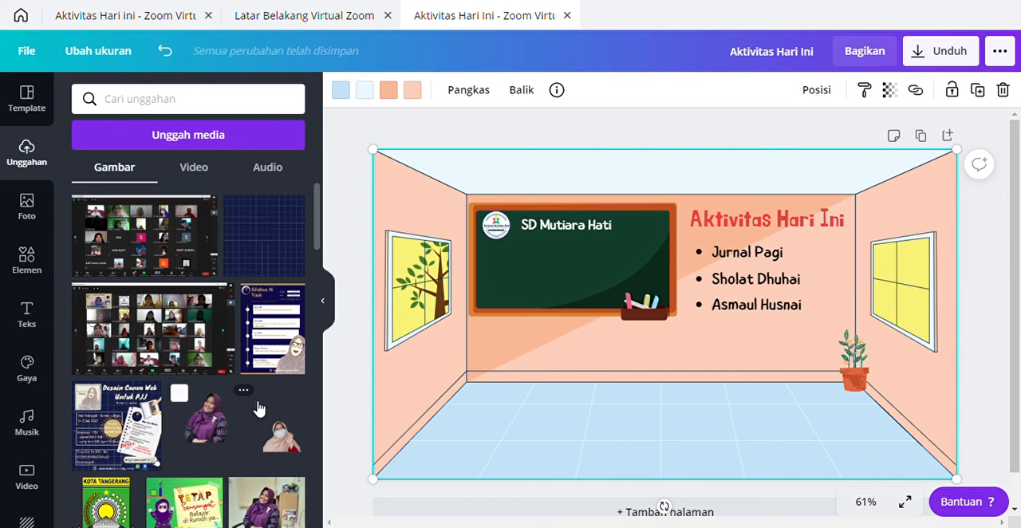
pyautogui.click(211, 431)
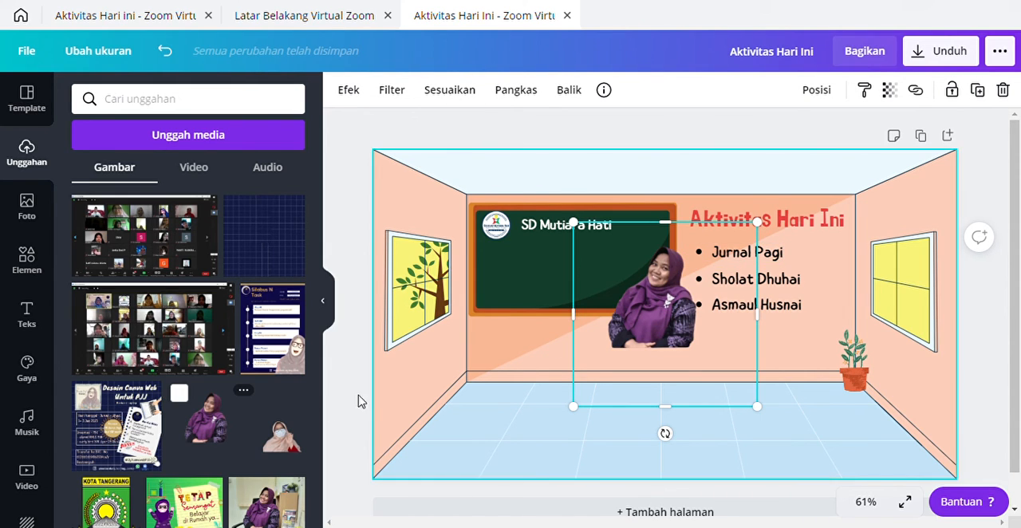
pyautogui.click(292, 443)
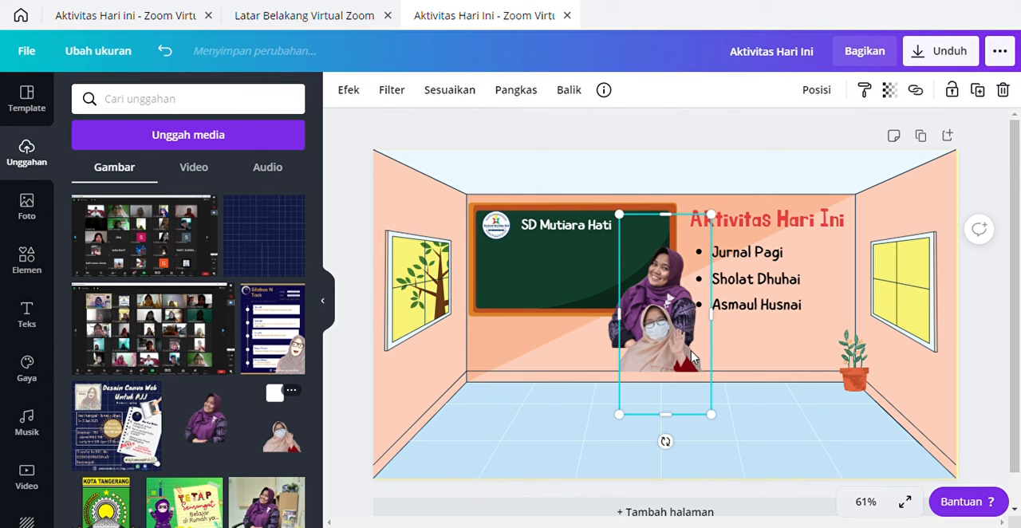
pyautogui.moveTo(692, 359); pyautogui.dragTo(543, 303)
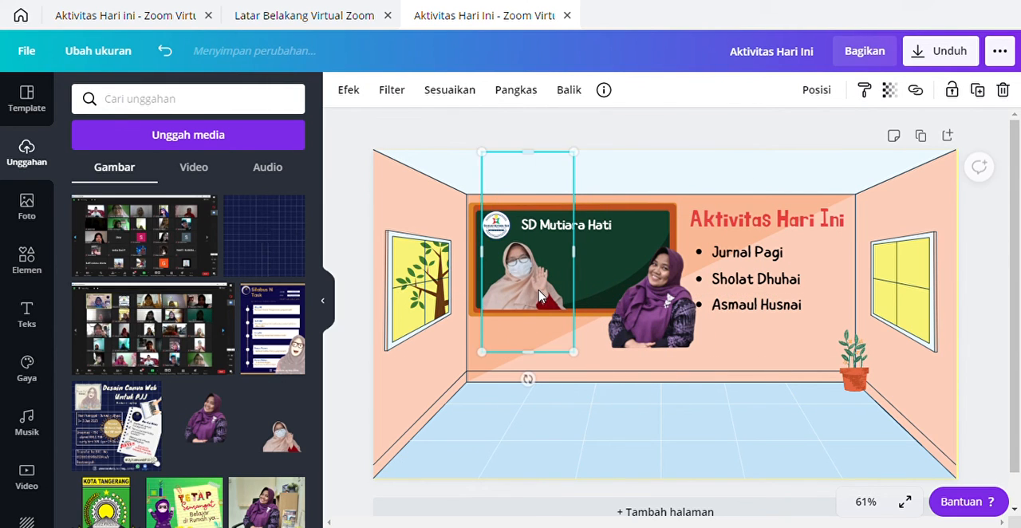
# Step: Delete the photo of the masked woman in the beige headscarf from the chalkboard
pyautogui.click(657, 326)
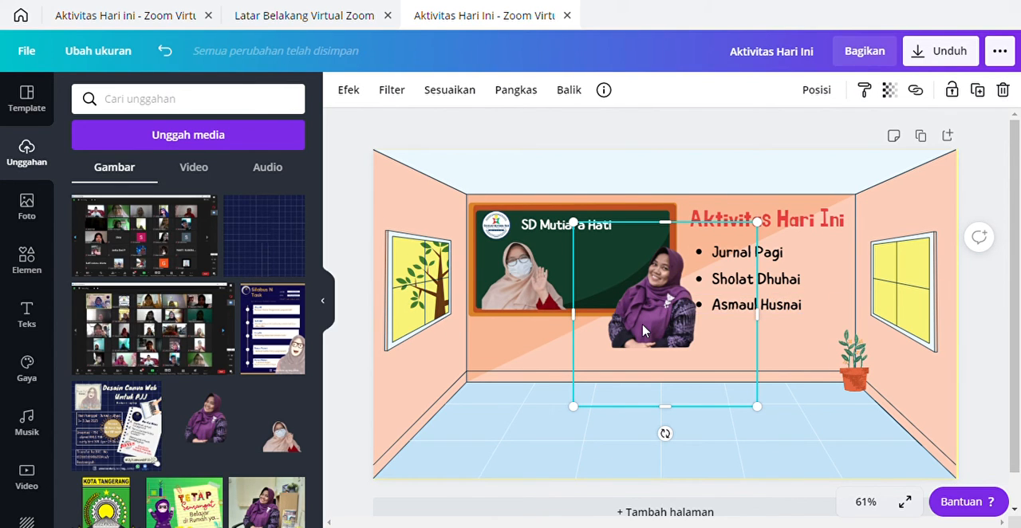
pyautogui.click(523, 287)
pyautogui.rightClick(523, 288)
pyautogui.click(564, 289)
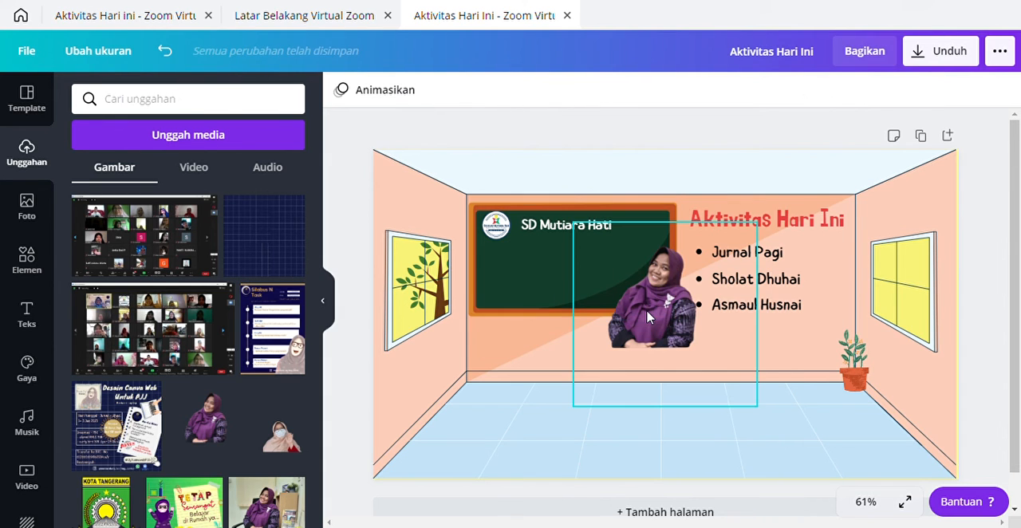
# Step: Shrink the photo of the woman in the purple headscarf and place it in the chalkboard's lower-left area below the logo
pyautogui.click(651, 318)
pyautogui.moveTo(762, 237); pyautogui.dragTo(690, 294)
pyautogui.moveTo(630, 350); pyautogui.dragTo(527, 295)
pyautogui.moveTo(580, 232); pyautogui.dragTo(558, 252)
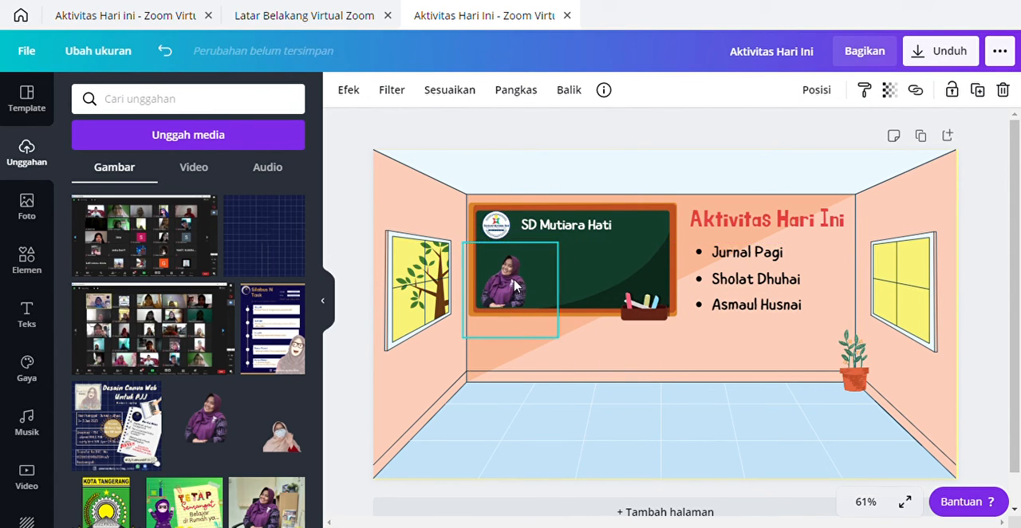
pyautogui.click(581, 369)
# Step: Flip the photo of the woman in purple horizontally, then shrink it slightly within the chalkboard's lower-left area
pyautogui.click(513, 287)
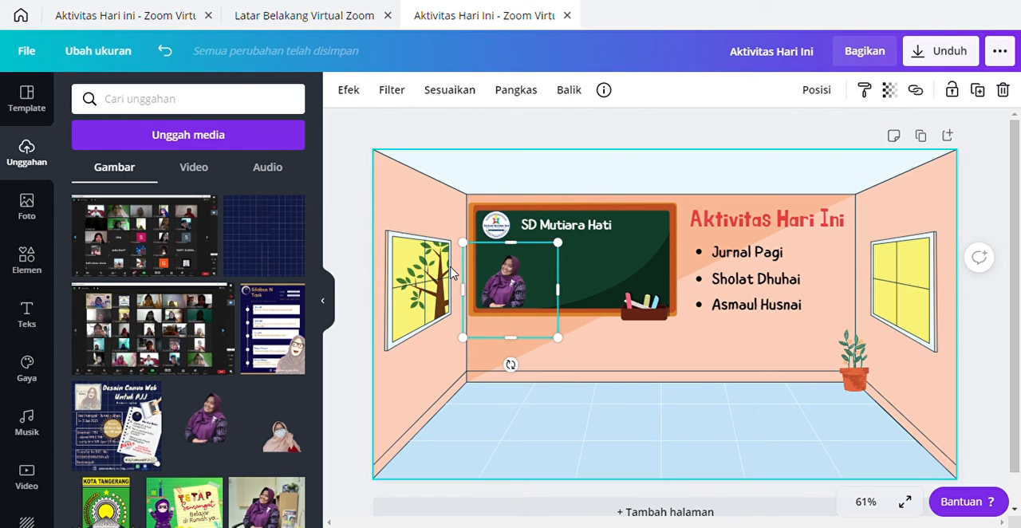
pyautogui.click(570, 90)
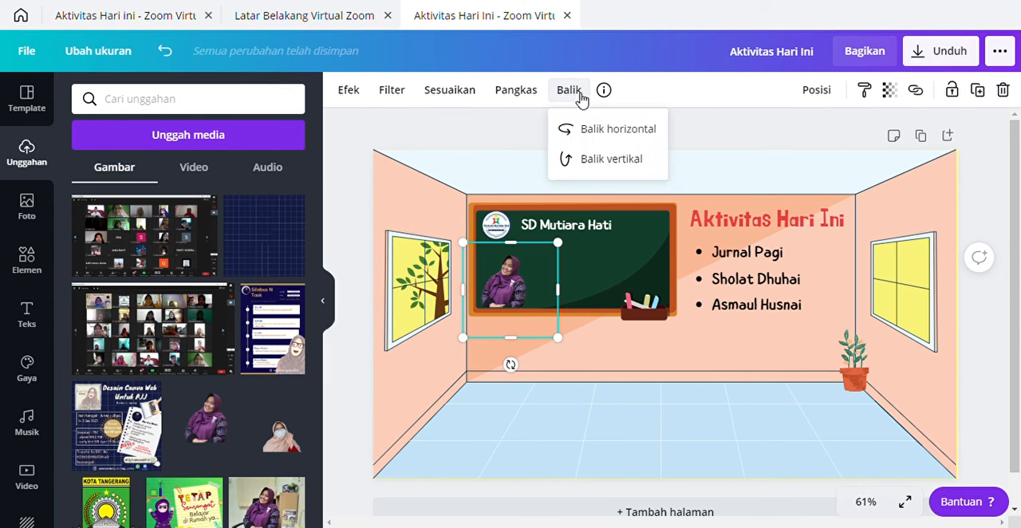
pyautogui.click(598, 129)
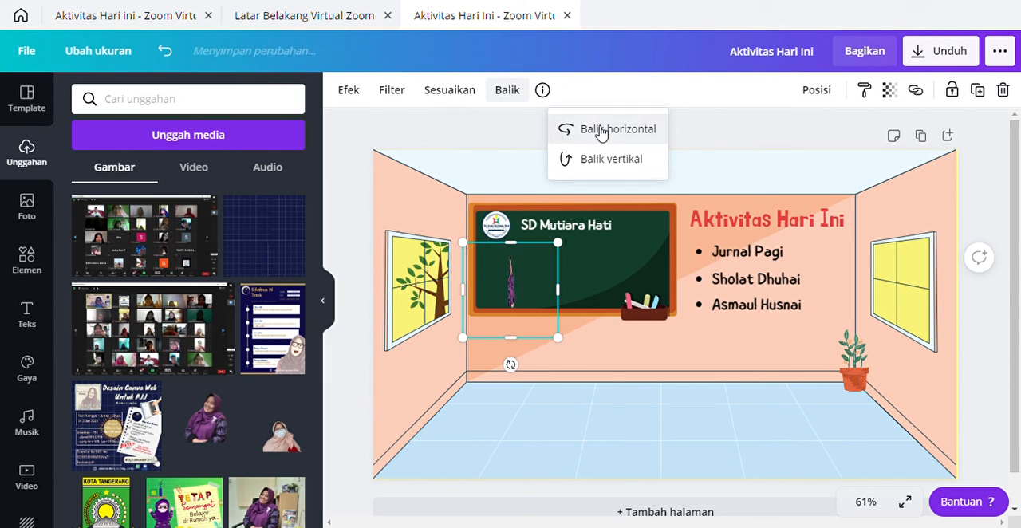
pyautogui.click(644, 390)
pyautogui.click(524, 279)
pyautogui.moveTo(557, 242); pyautogui.dragTo(552, 276)
pyautogui.moveTo(514, 306); pyautogui.dragTo(517, 296)
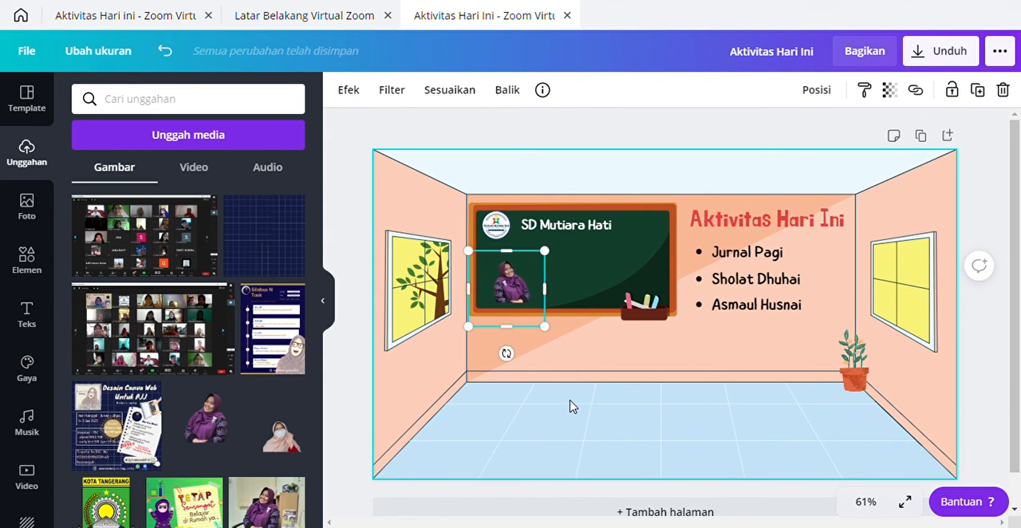
# Step: Add the yellow-to-purple gradient blob with white outlines from the full Gradien collection of elements
pyautogui.click(32, 269)
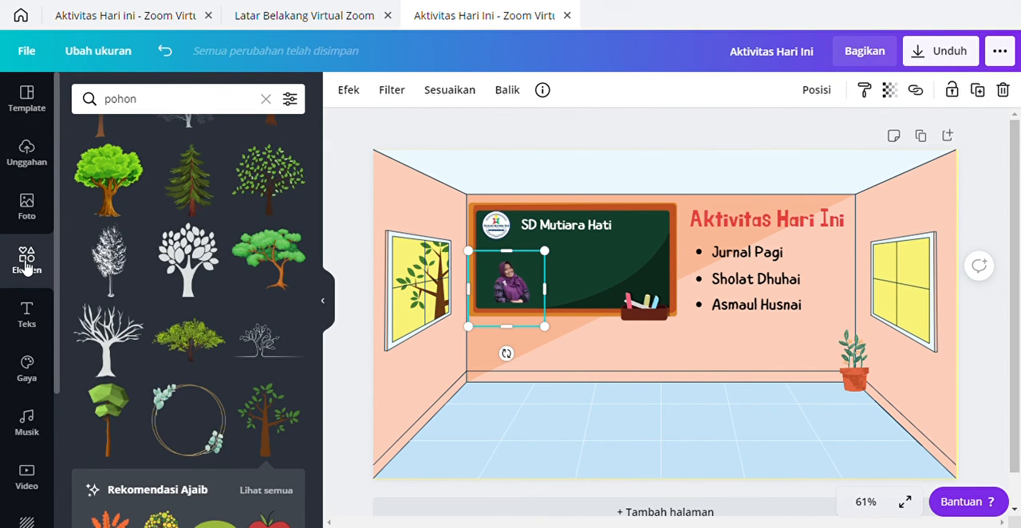
pyautogui.click(28, 270)
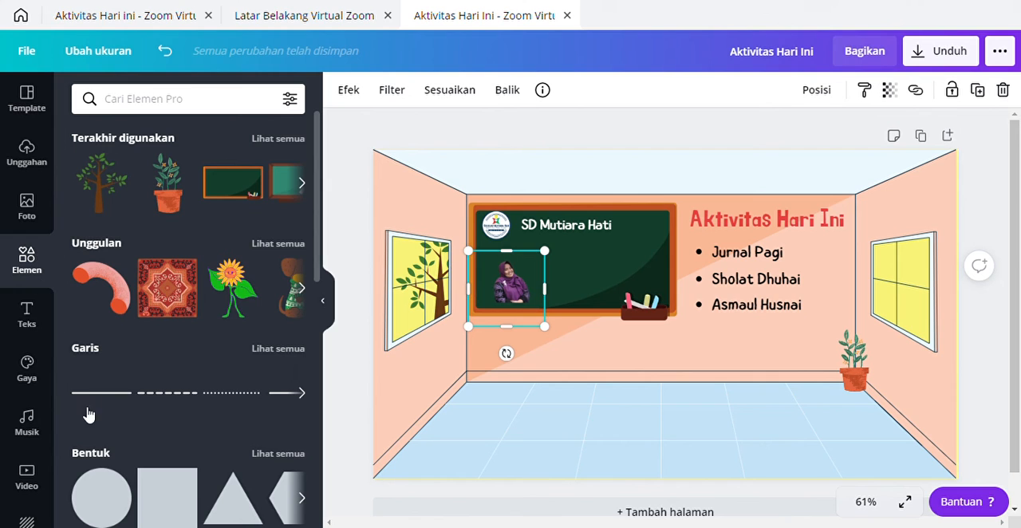
pyautogui.scroll(-10, 107, 407)
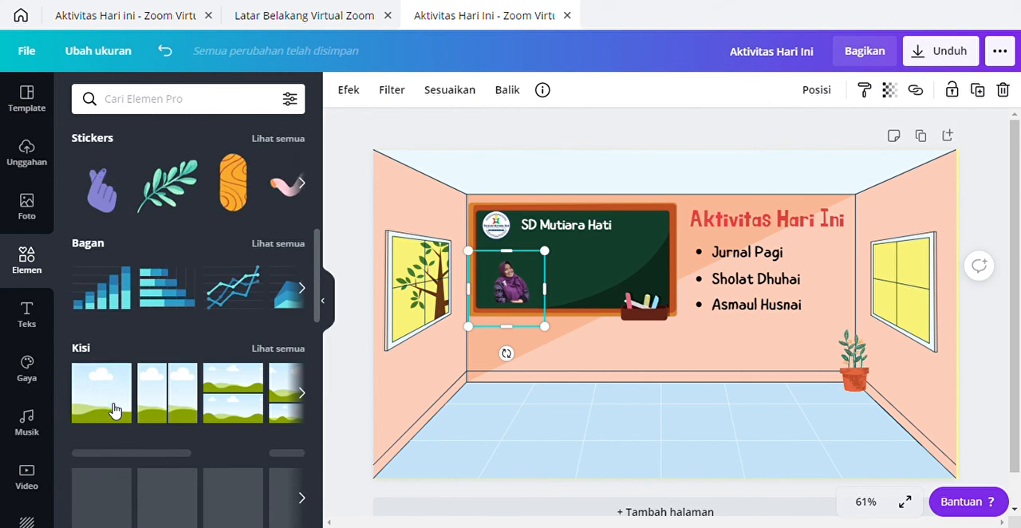
pyautogui.scroll(-10, 114, 410)
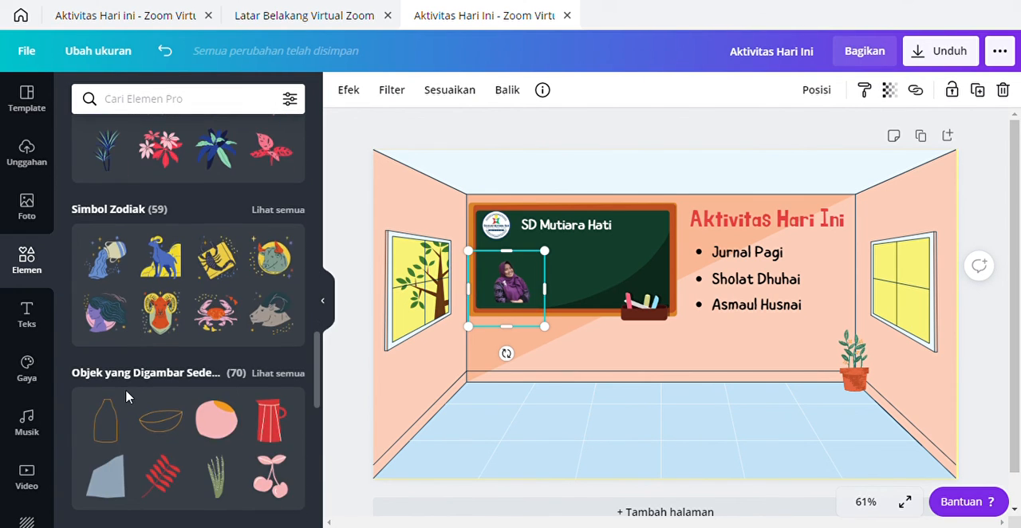
pyautogui.scroll(-5, 128, 399)
pyautogui.scroll(15, 152, 351)
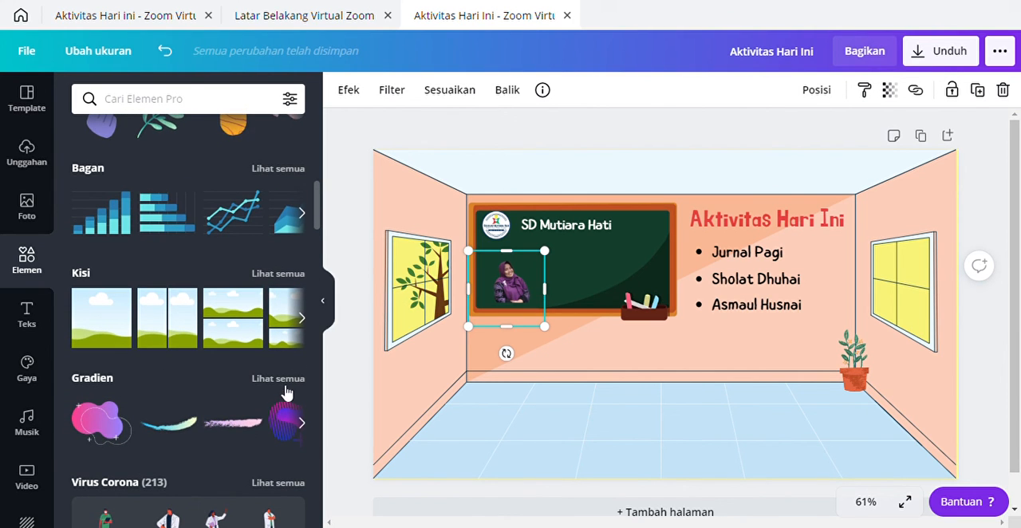
pyautogui.click(287, 379)
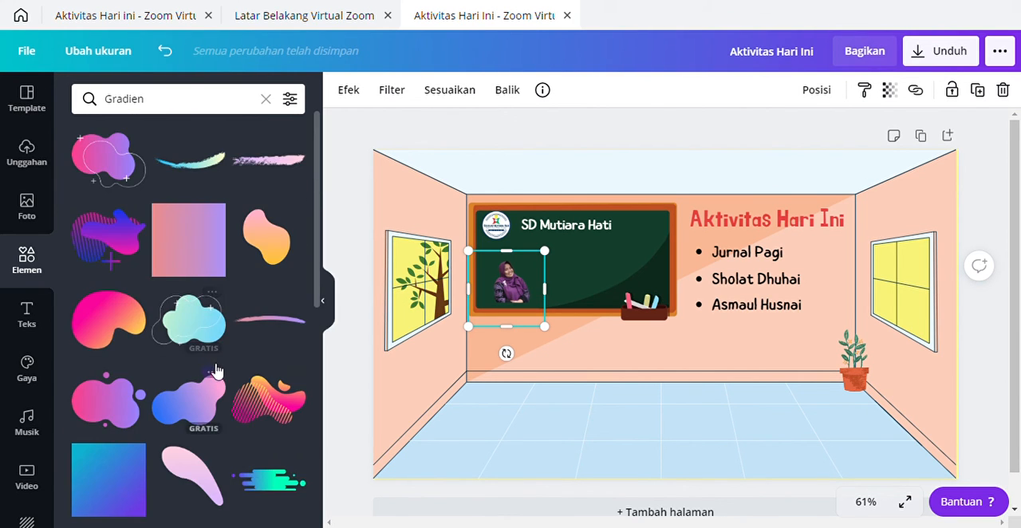
pyautogui.scroll(-2, 199, 423)
pyautogui.click(191, 416)
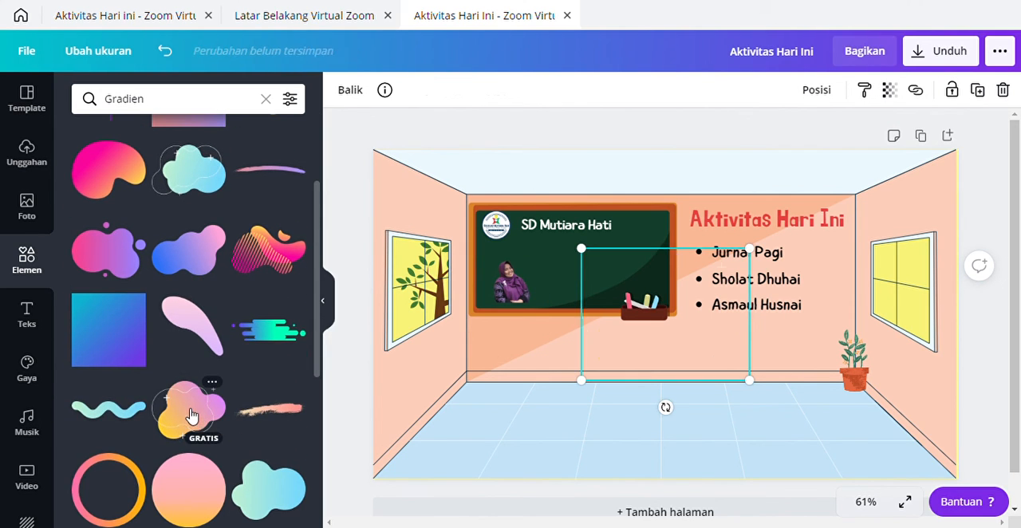
# Step: Shrink the gradient blob onto the woman's photo on the chalkboard and move it one layer backward behind her
pyautogui.moveTo(756, 259); pyautogui.dragTo(658, 322)
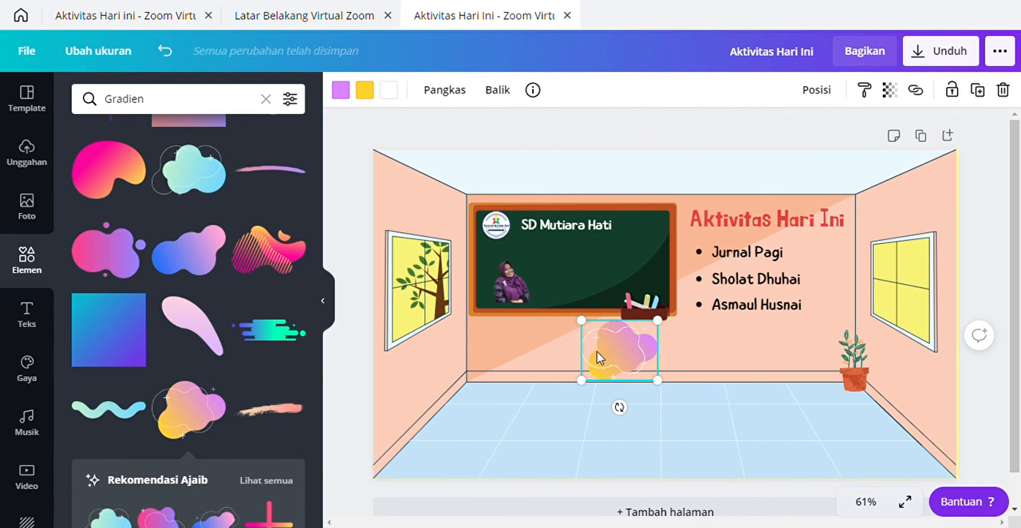
pyautogui.moveTo(624, 357); pyautogui.dragTo(515, 294)
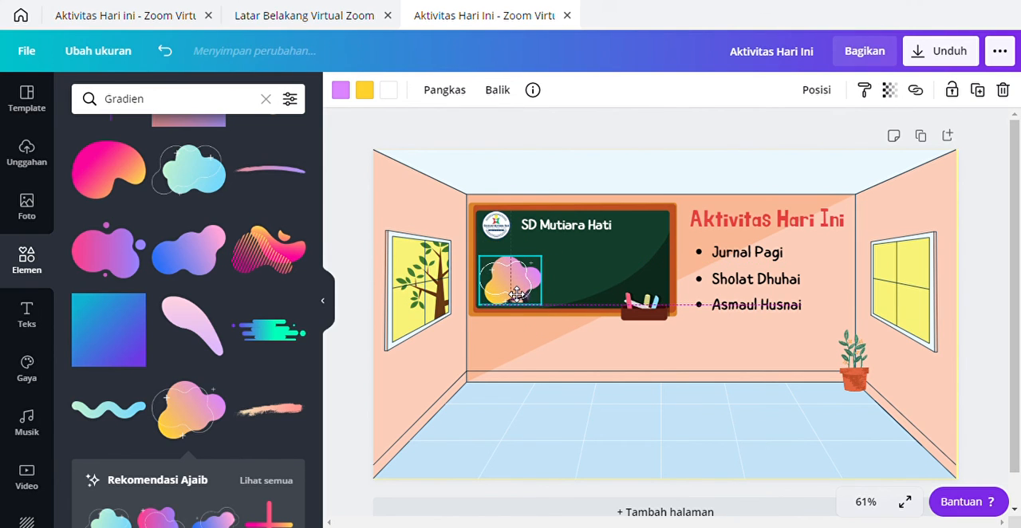
pyautogui.click(829, 92)
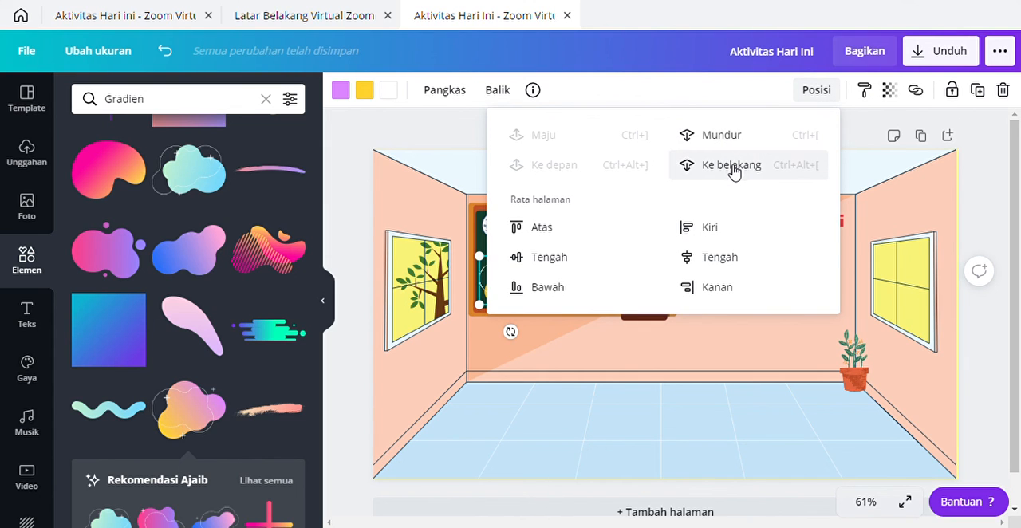
pyautogui.click(724, 137)
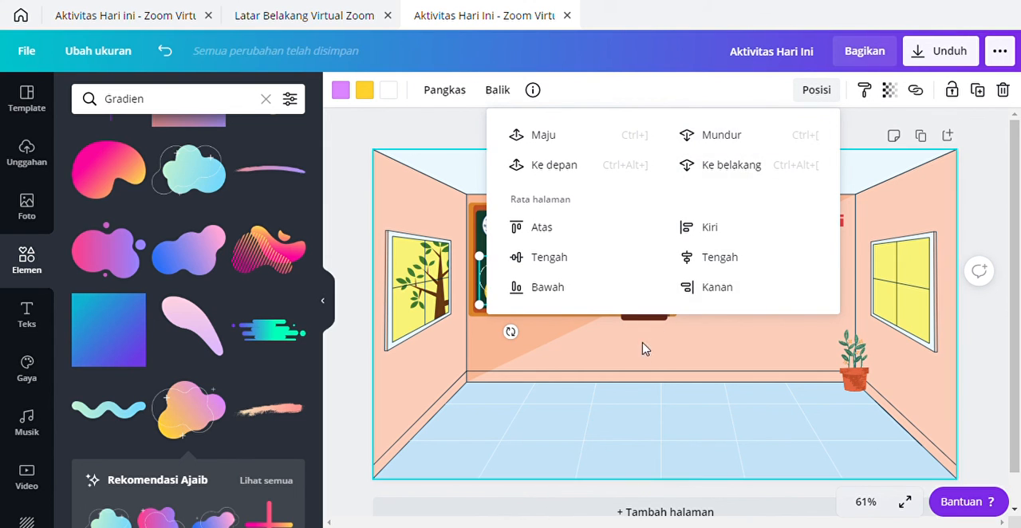
pyautogui.click(626, 371)
# Step: Enlarge the woman's photo slightly and nudge it to sit centred on the gradient blob
pyautogui.click(517, 303)
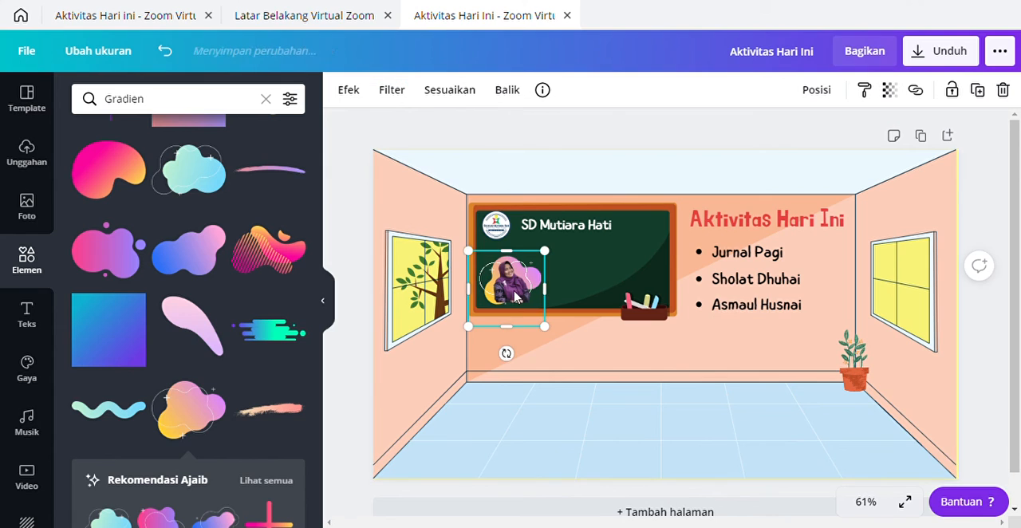
pyautogui.moveTo(520, 296); pyautogui.dragTo(522, 298)
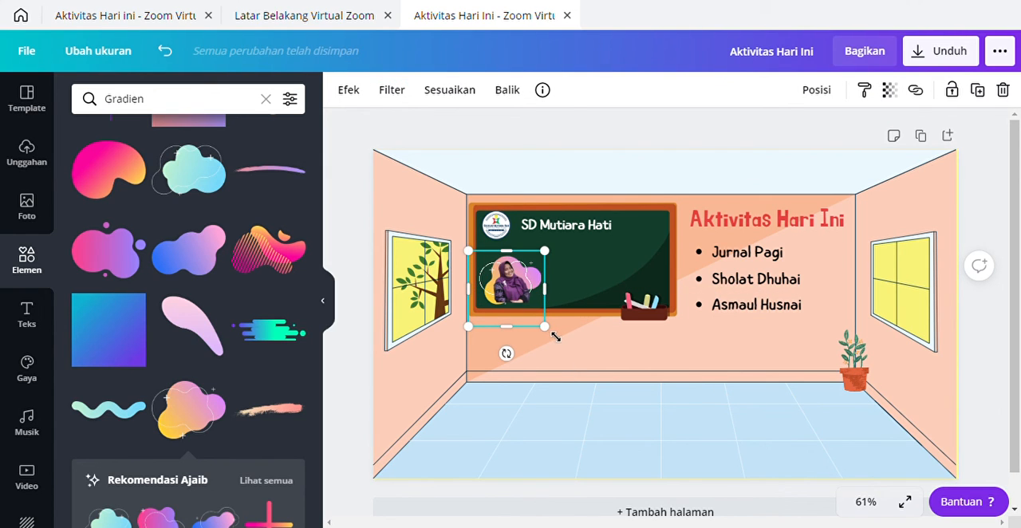
pyautogui.moveTo(556, 337); pyautogui.dragTo(561, 340)
pyautogui.moveTo(526, 287); pyautogui.dragTo(525, 286)
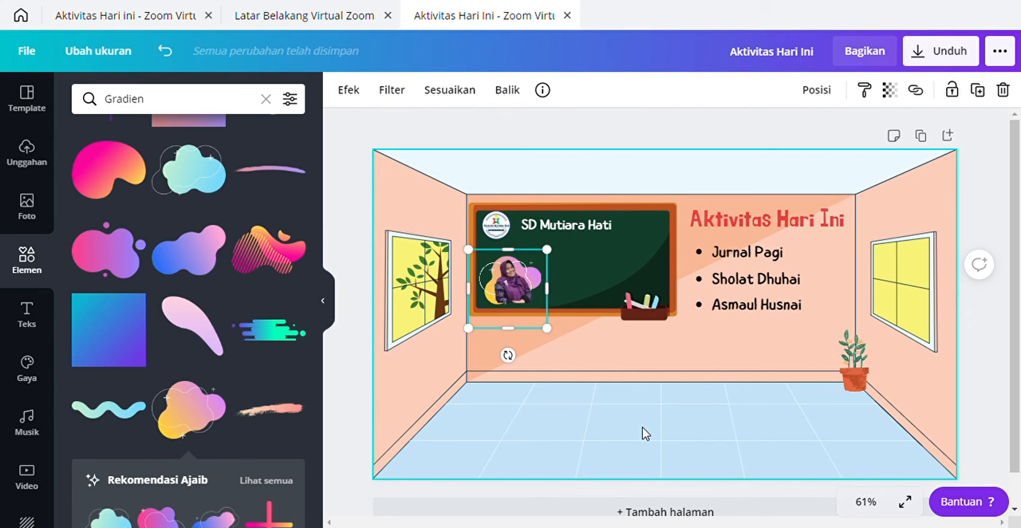
# Step: Select the room illustration and open the colour palettes among the design styles
pyautogui.click(751, 414)
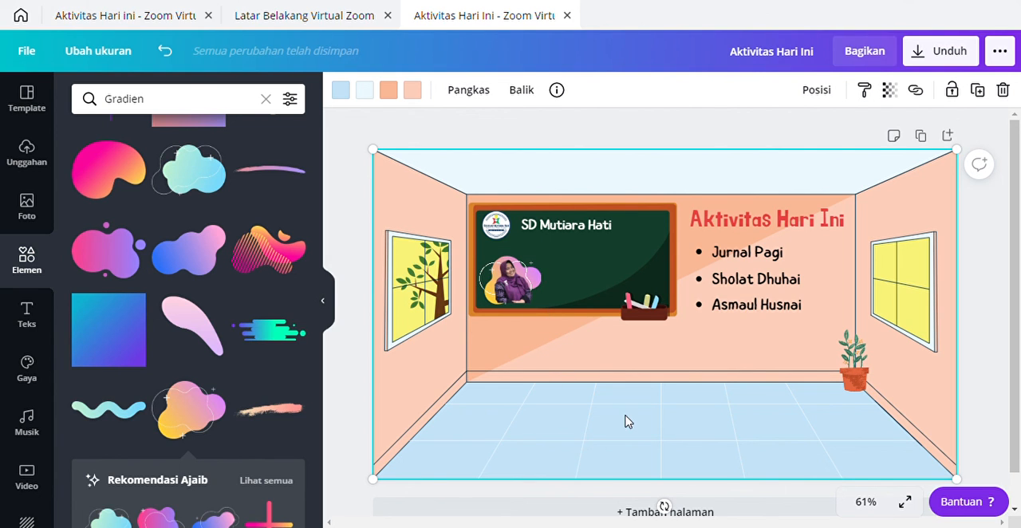
pyautogui.click(327, 302)
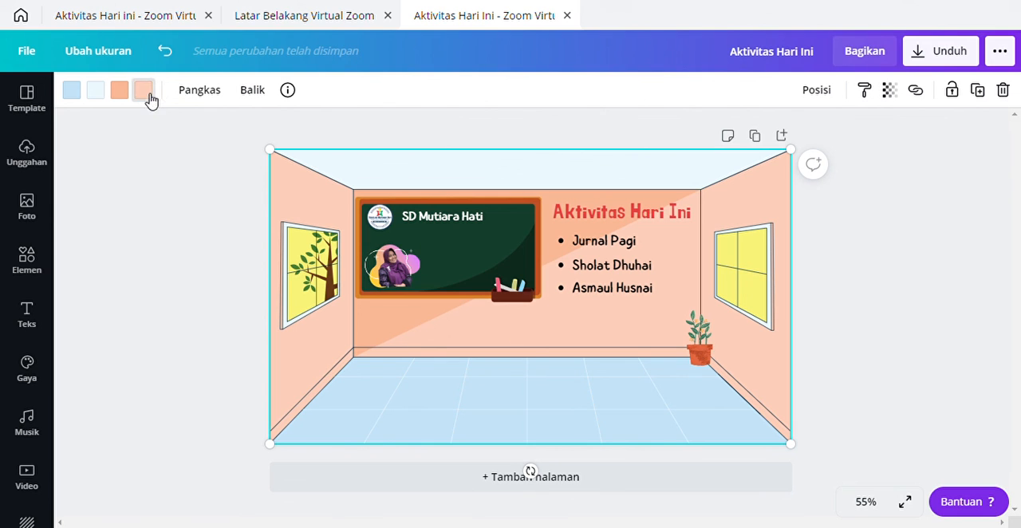
pyautogui.click(32, 378)
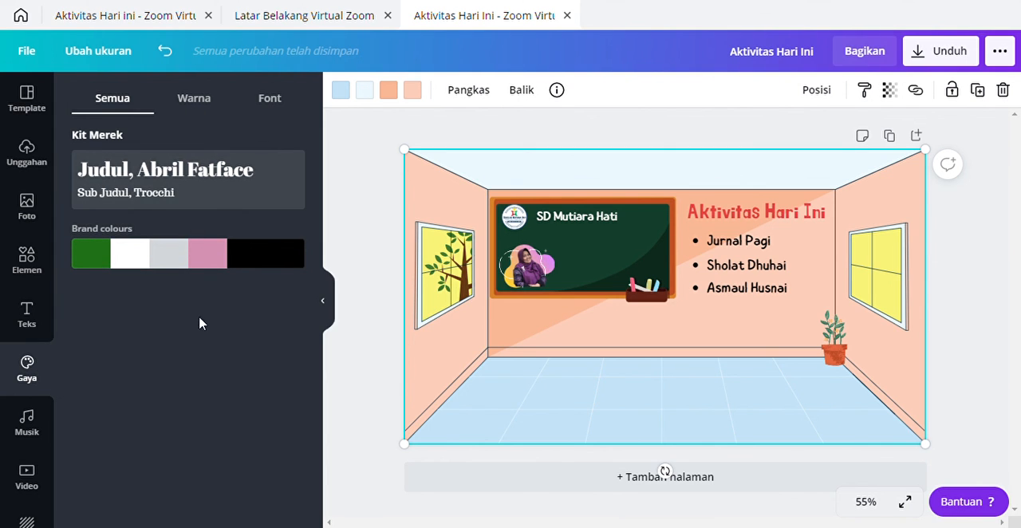
pyautogui.click(199, 103)
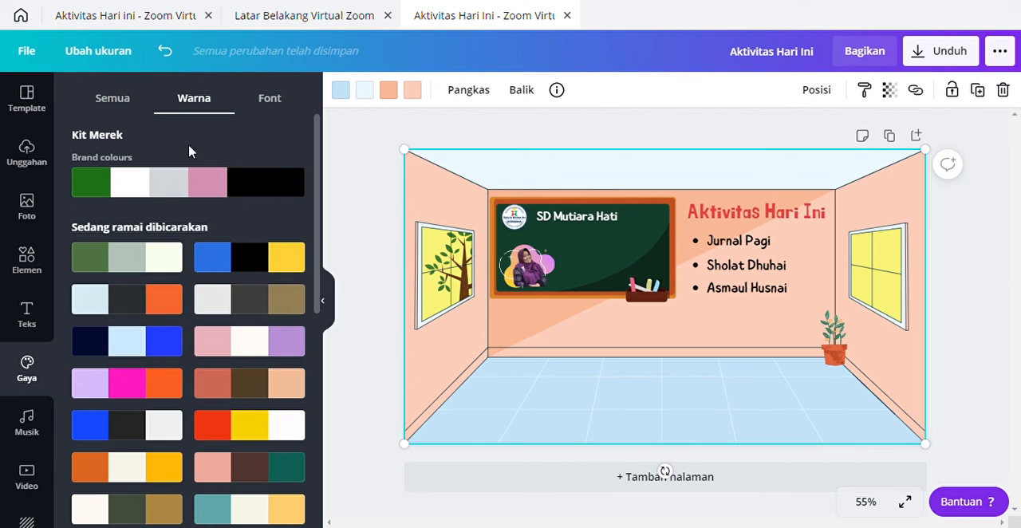
# Step: Try the terracotta, brown and peach palette on the design, shuffle its colours, and undo both changes
pyautogui.click(226, 392)
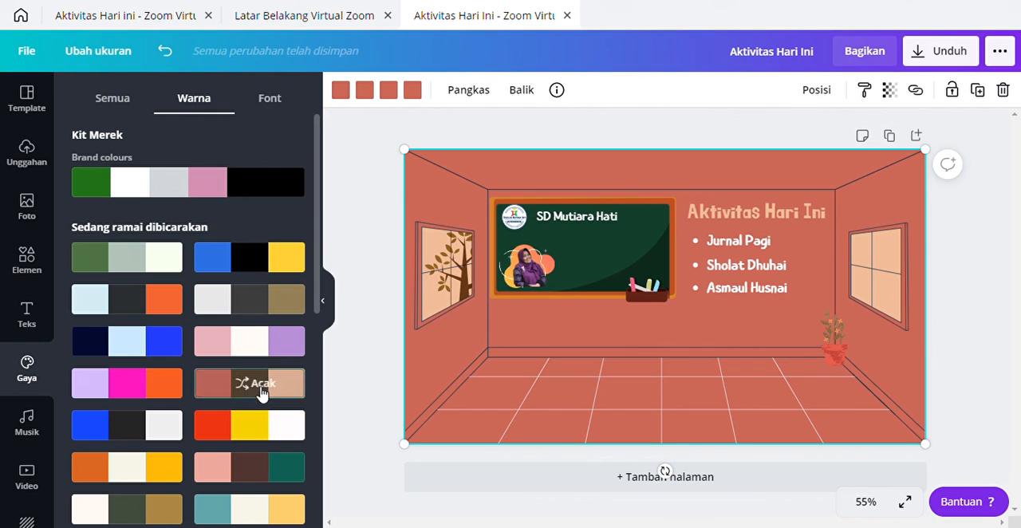
pyautogui.click(257, 386)
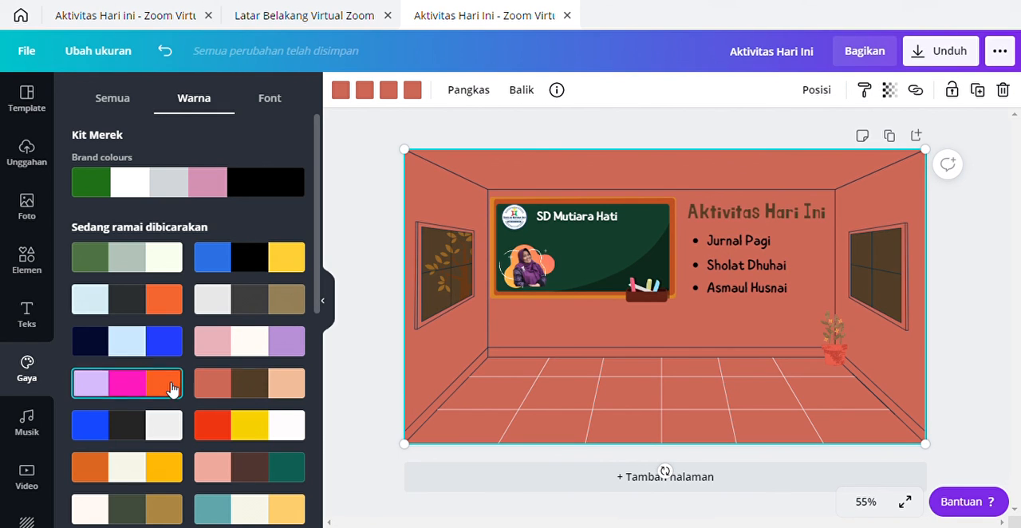
pyautogui.click(165, 51)
pyautogui.click(166, 52)
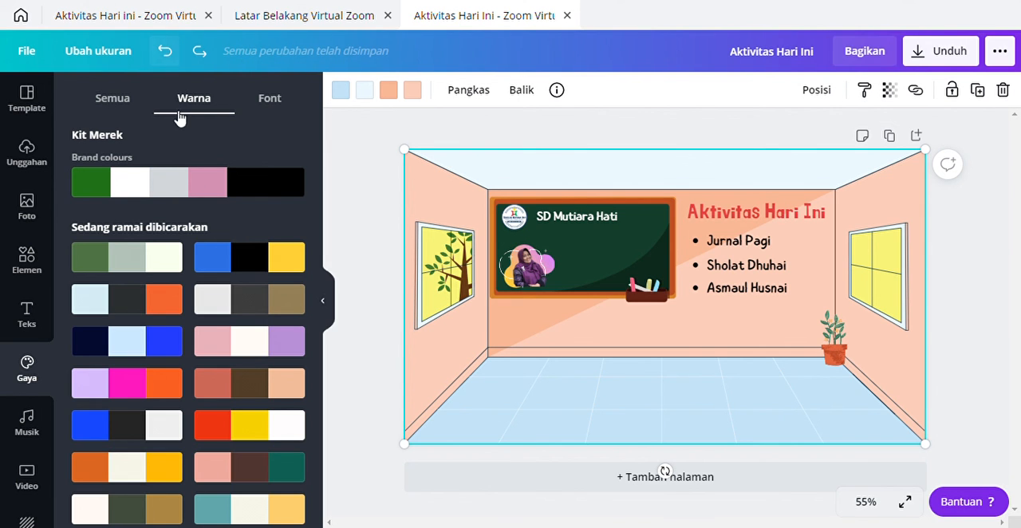
# Step: Try the lavender-magenta-orange and pale blue-charcoal-orange palettes on the design, followed by the shuffled brand colours
pyautogui.click(105, 392)
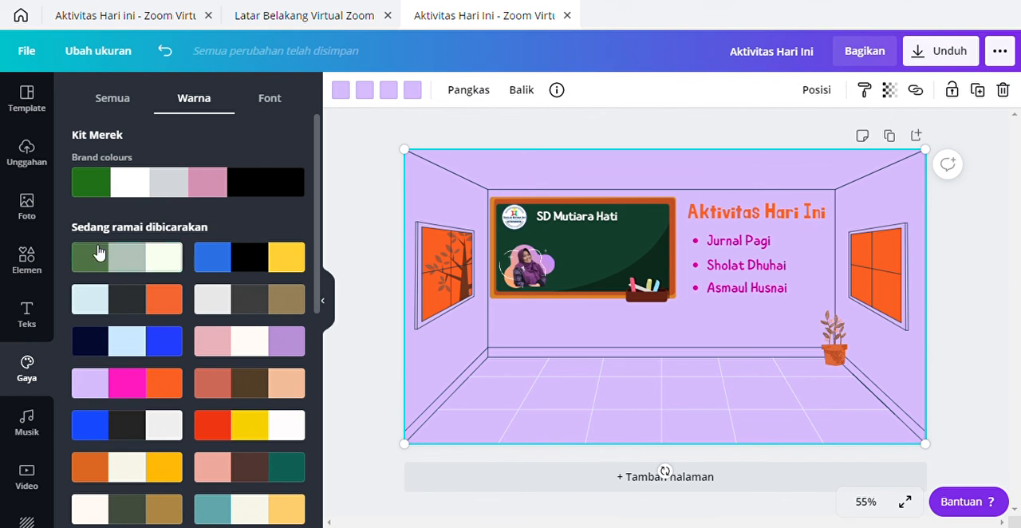
pyautogui.click(92, 310)
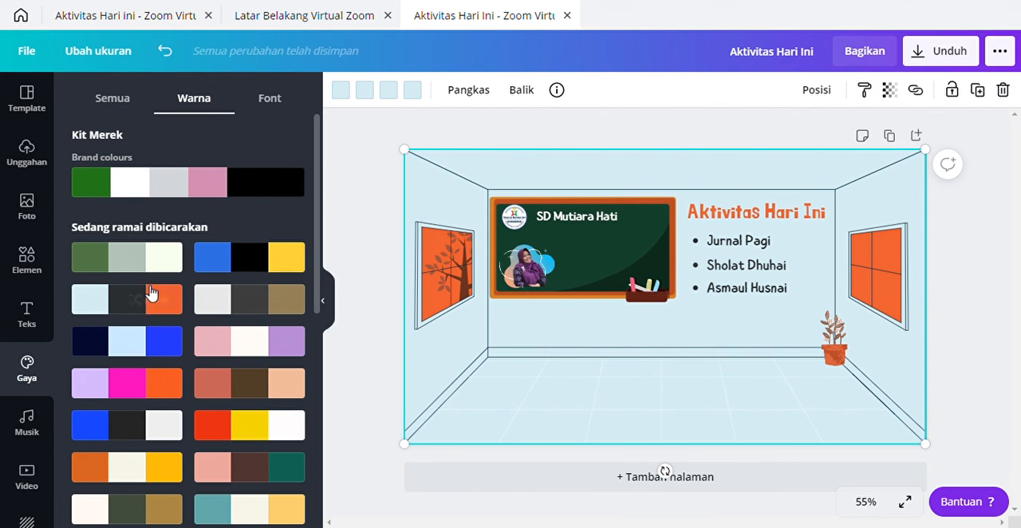
pyautogui.click(162, 50)
pyautogui.click(215, 184)
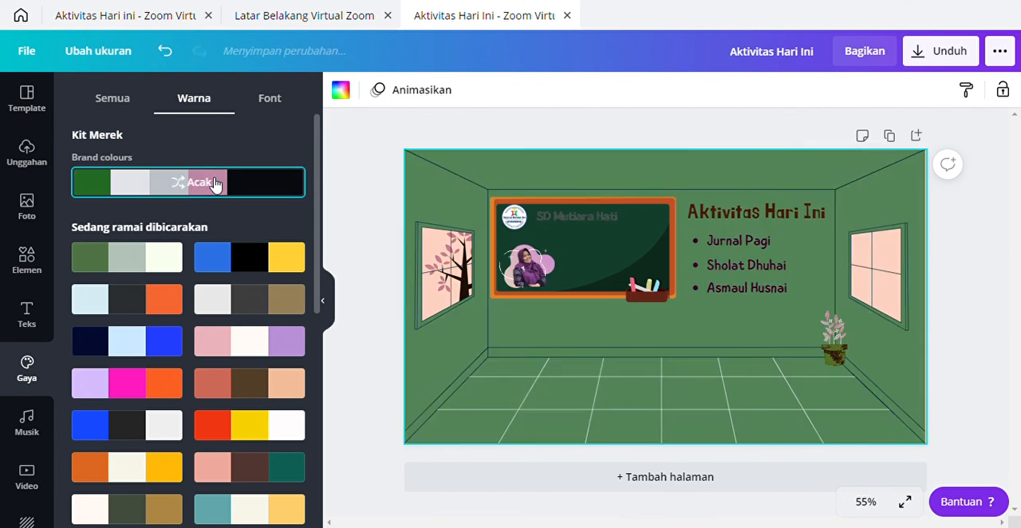
pyautogui.click(206, 189)
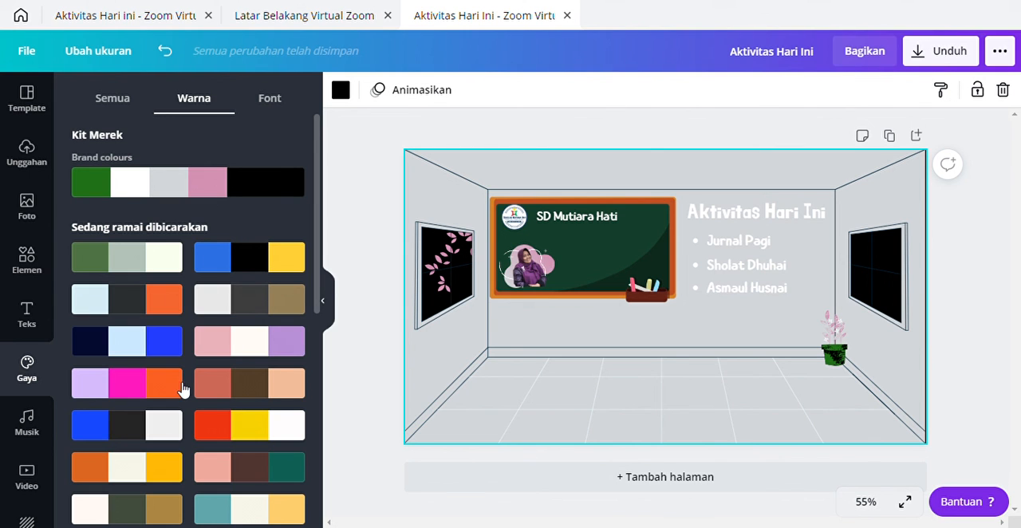
# Step: Apply the pink, cream and lilac palette to the design and look through the other trending palettes
pyautogui.click(213, 345)
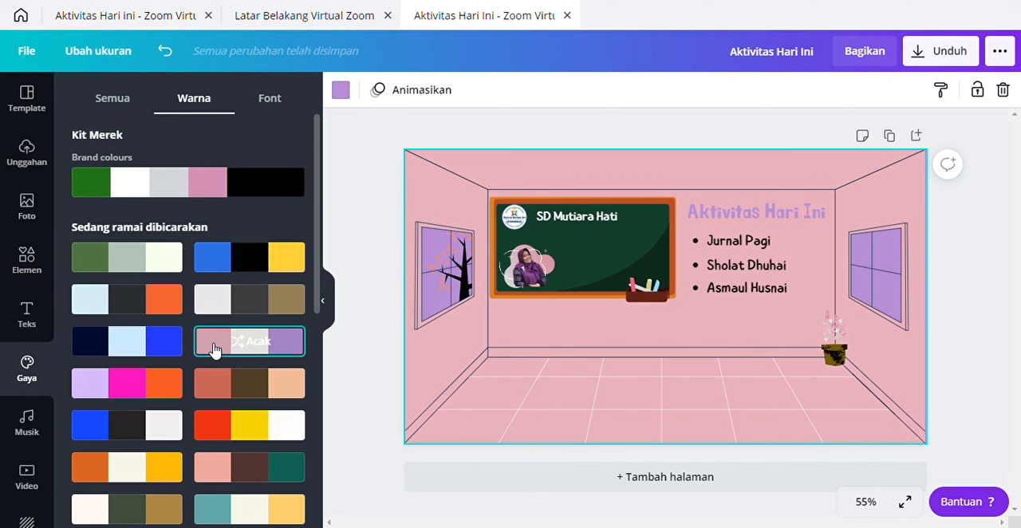
pyautogui.scroll(-2, 160, 391)
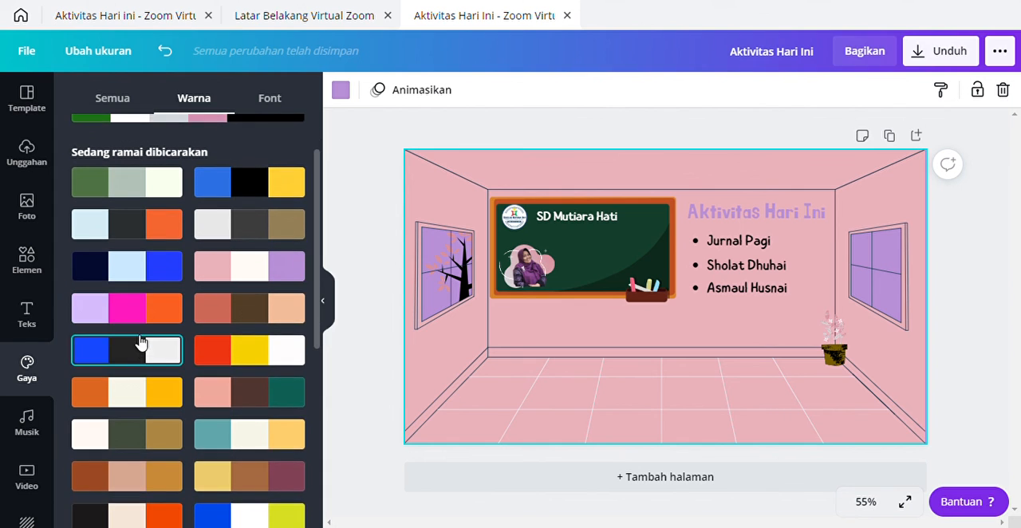
pyautogui.scroll(2, 140, 341)
pyautogui.scroll(-3, 169, 357)
pyautogui.scroll(3, 183, 272)
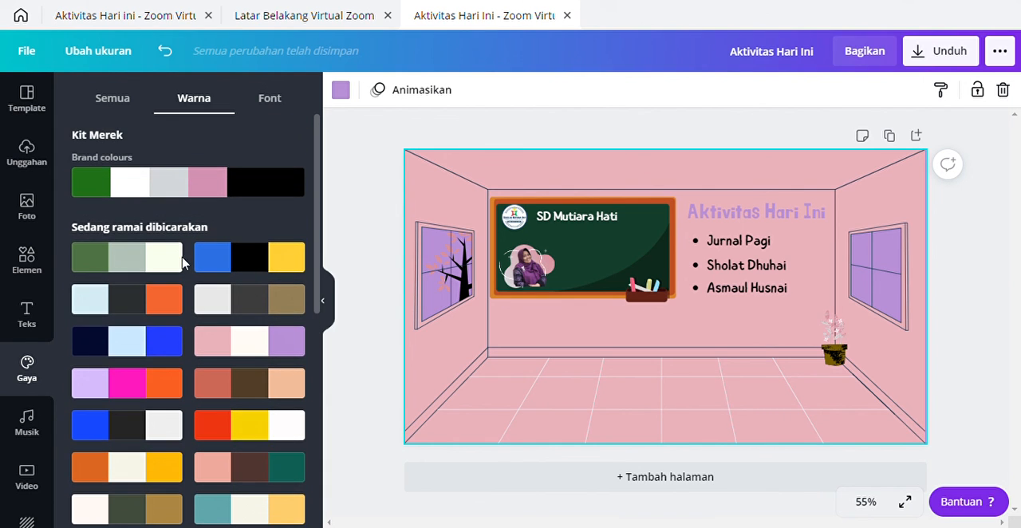
# Step: Undo the palette changes one after another until the room has its original peach walls and light blue floor again
pyautogui.click(165, 51)
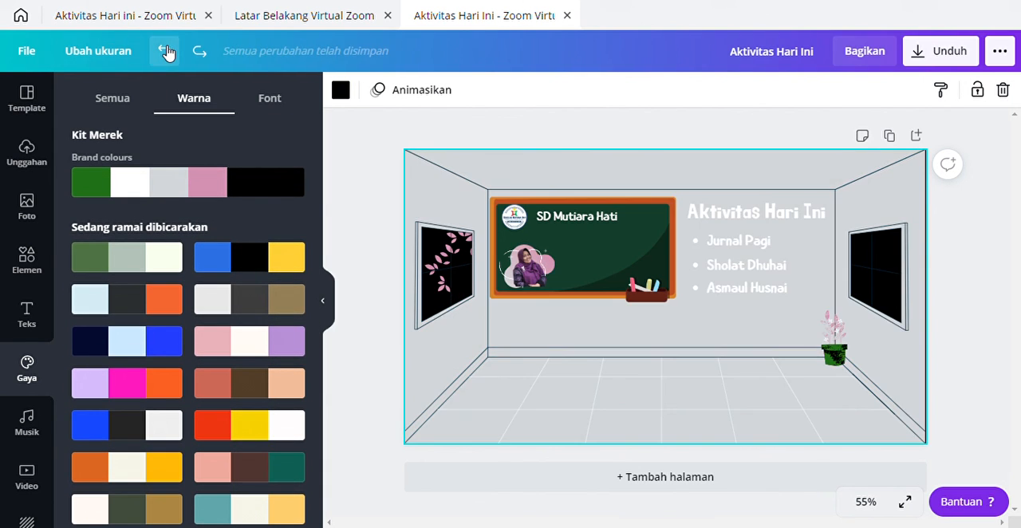
pyautogui.click(167, 51)
pyautogui.click(167, 51)
pyautogui.click(166, 51)
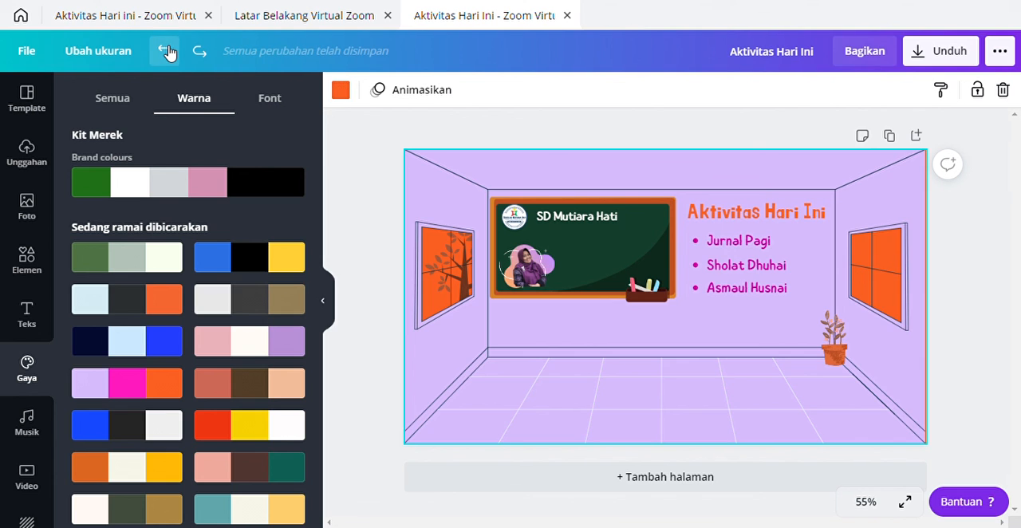
pyautogui.click(167, 51)
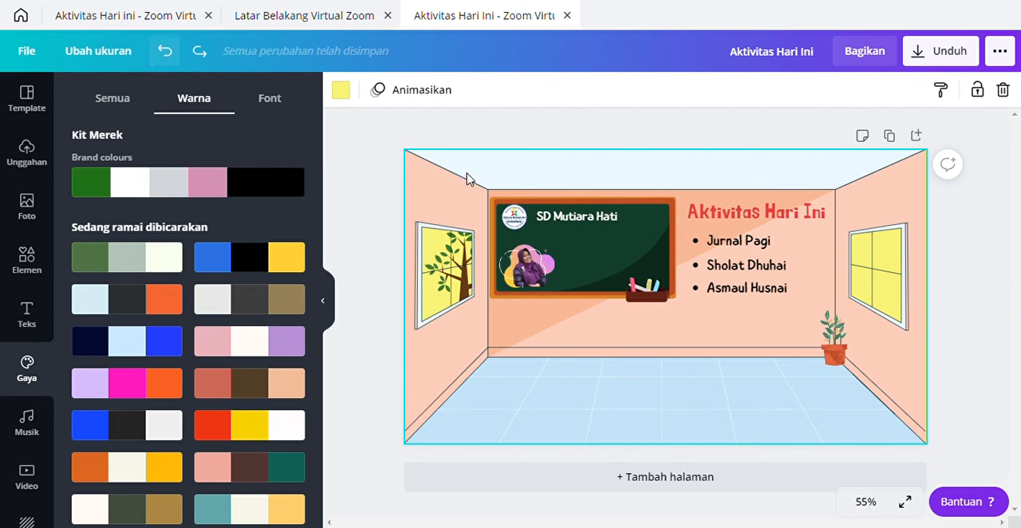
# Step: Recolour the heading "Aktivitas Hari Ini" with the light purple document colour, followed by the standard magenta #CB6CE6
pyautogui.click(756, 214)
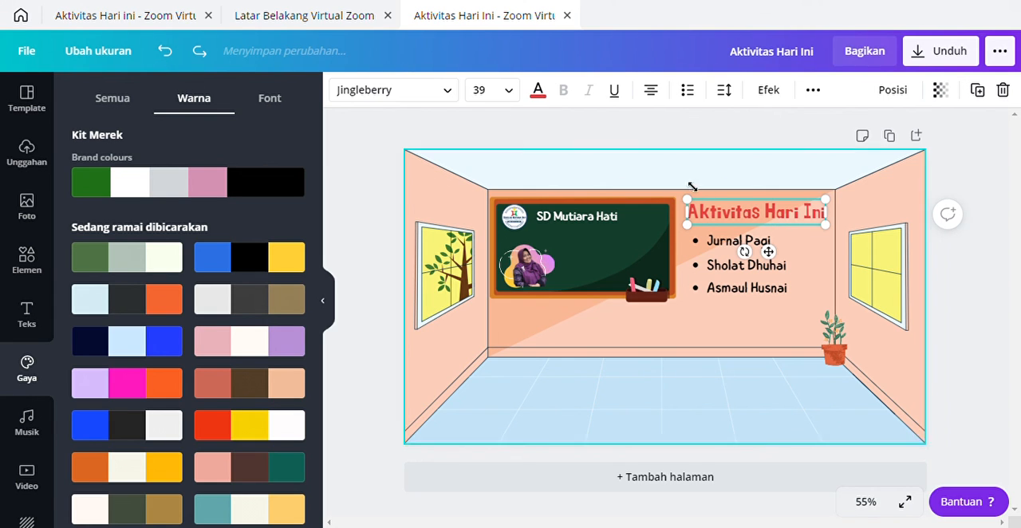
pyautogui.click(537, 89)
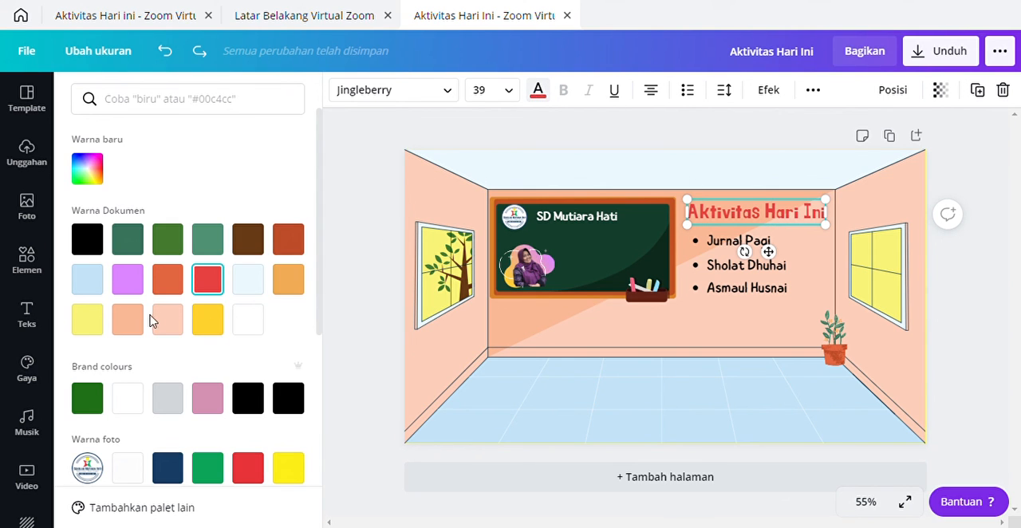
pyautogui.click(128, 278)
pyautogui.scroll(-3, 186, 399)
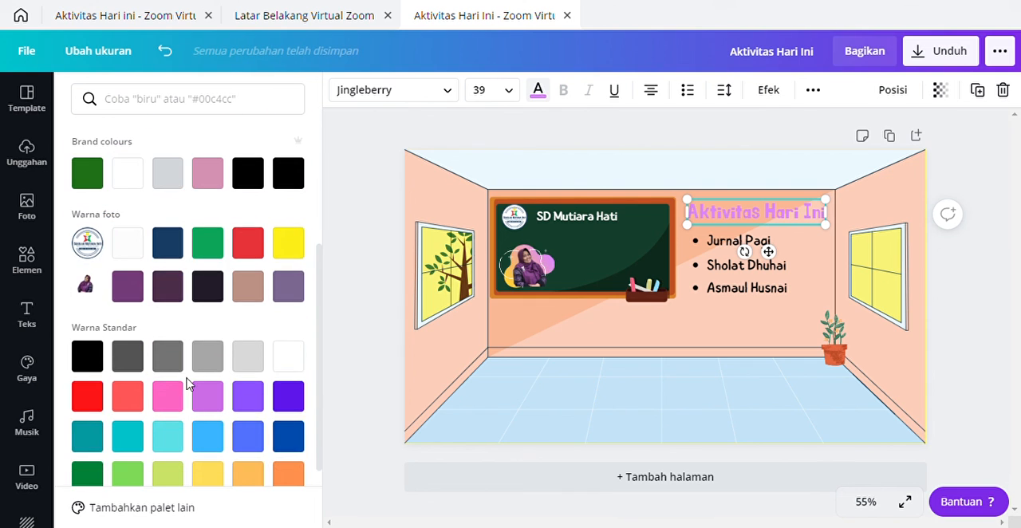
pyautogui.scroll(3, 189, 370)
pyautogui.scroll(-3, 191, 367)
pyautogui.click(208, 381)
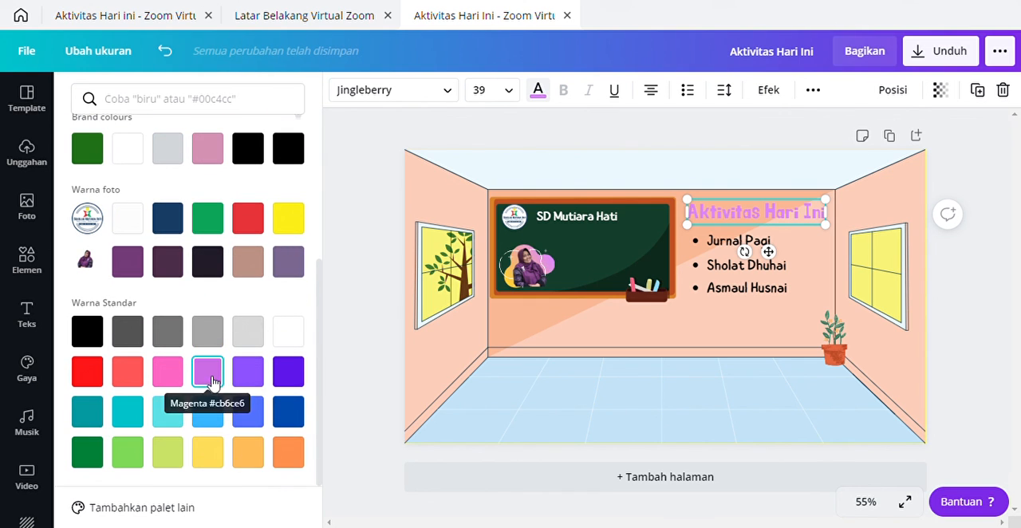
# Step: Darken the heading's colour to the custom purple #80199D and leave nothing on the page selected
pyautogui.scroll(3, 205, 377)
pyautogui.click(87, 168)
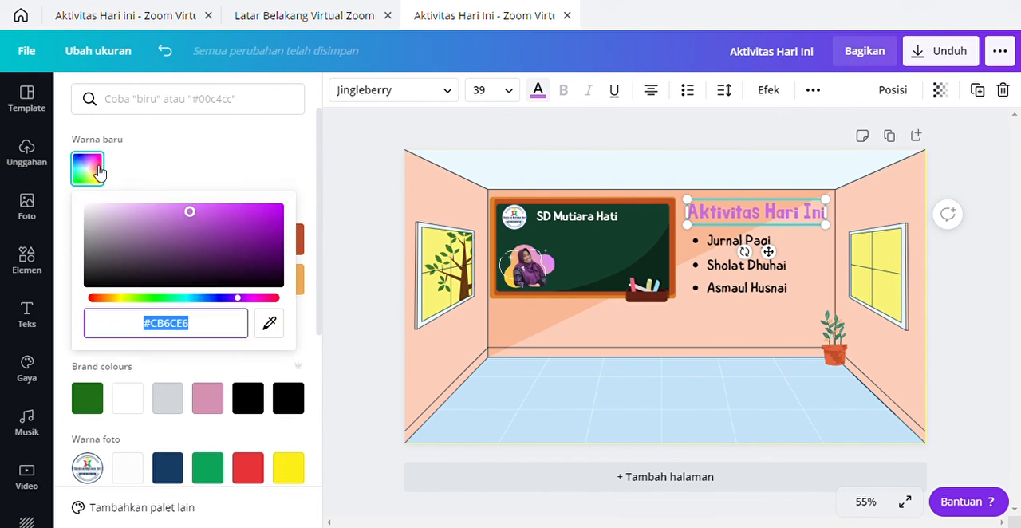
pyautogui.click(228, 235)
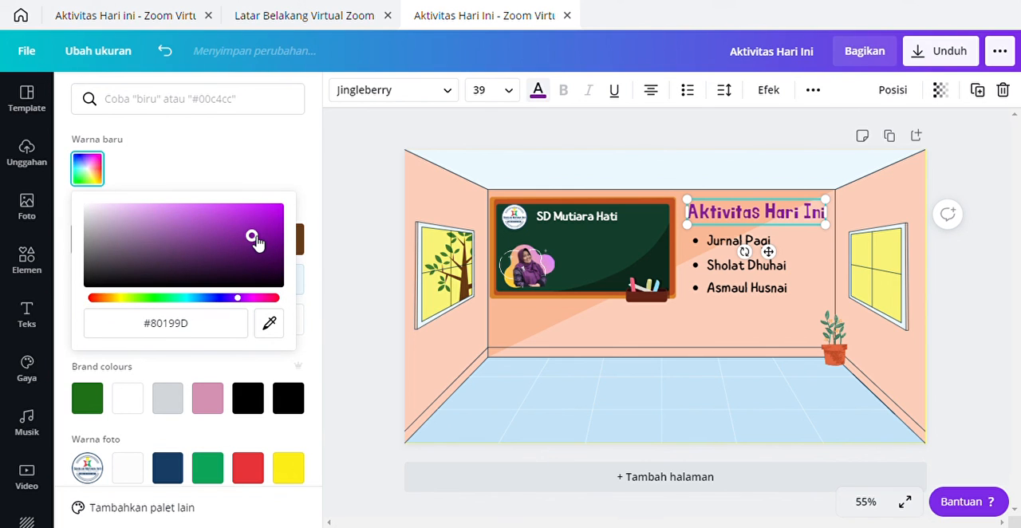
pyautogui.click(471, 363)
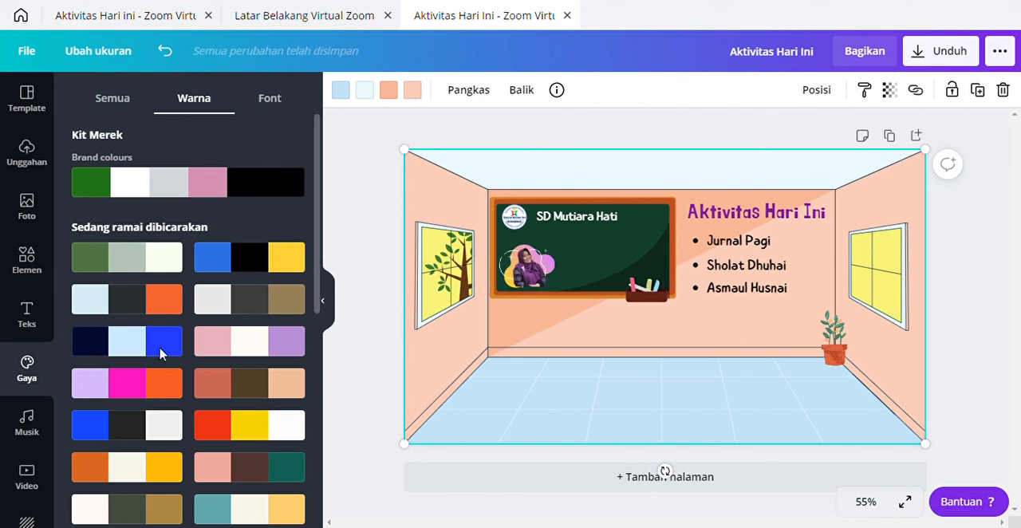
pyautogui.click(386, 448)
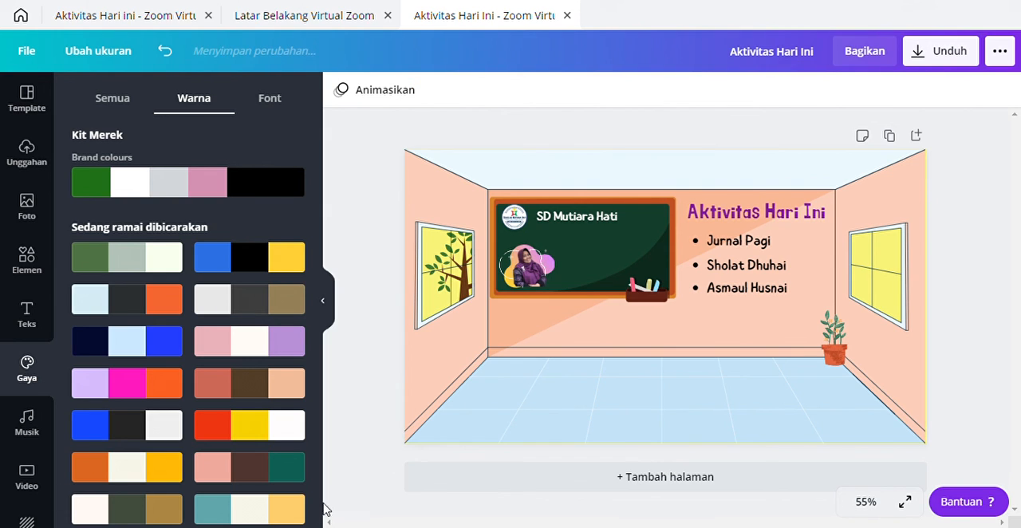